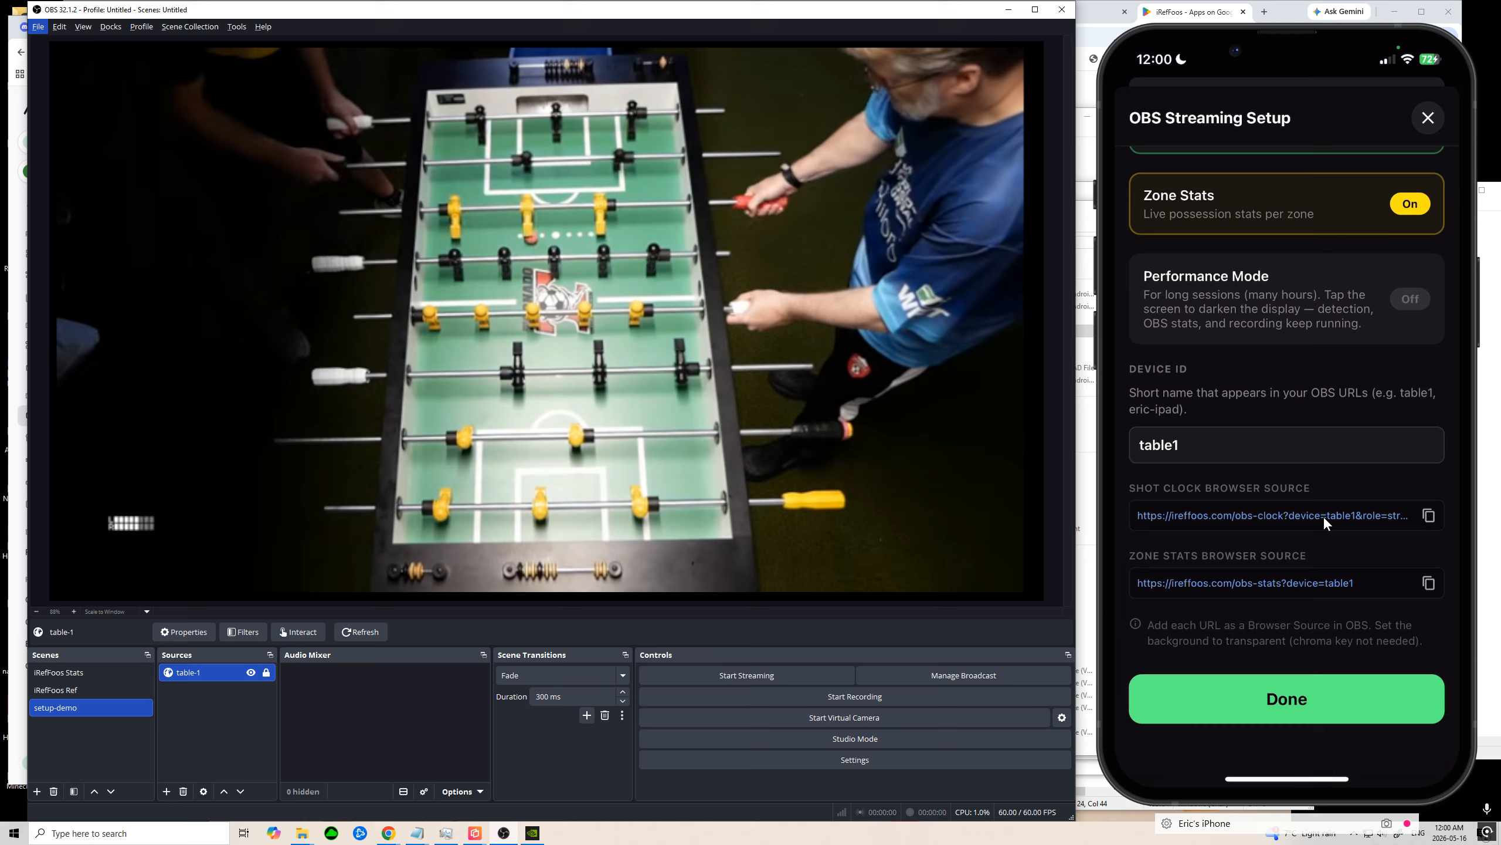
Step: Copy the "just clock" URL from the Notepad notes and return to OBS
key(alt+Tab)
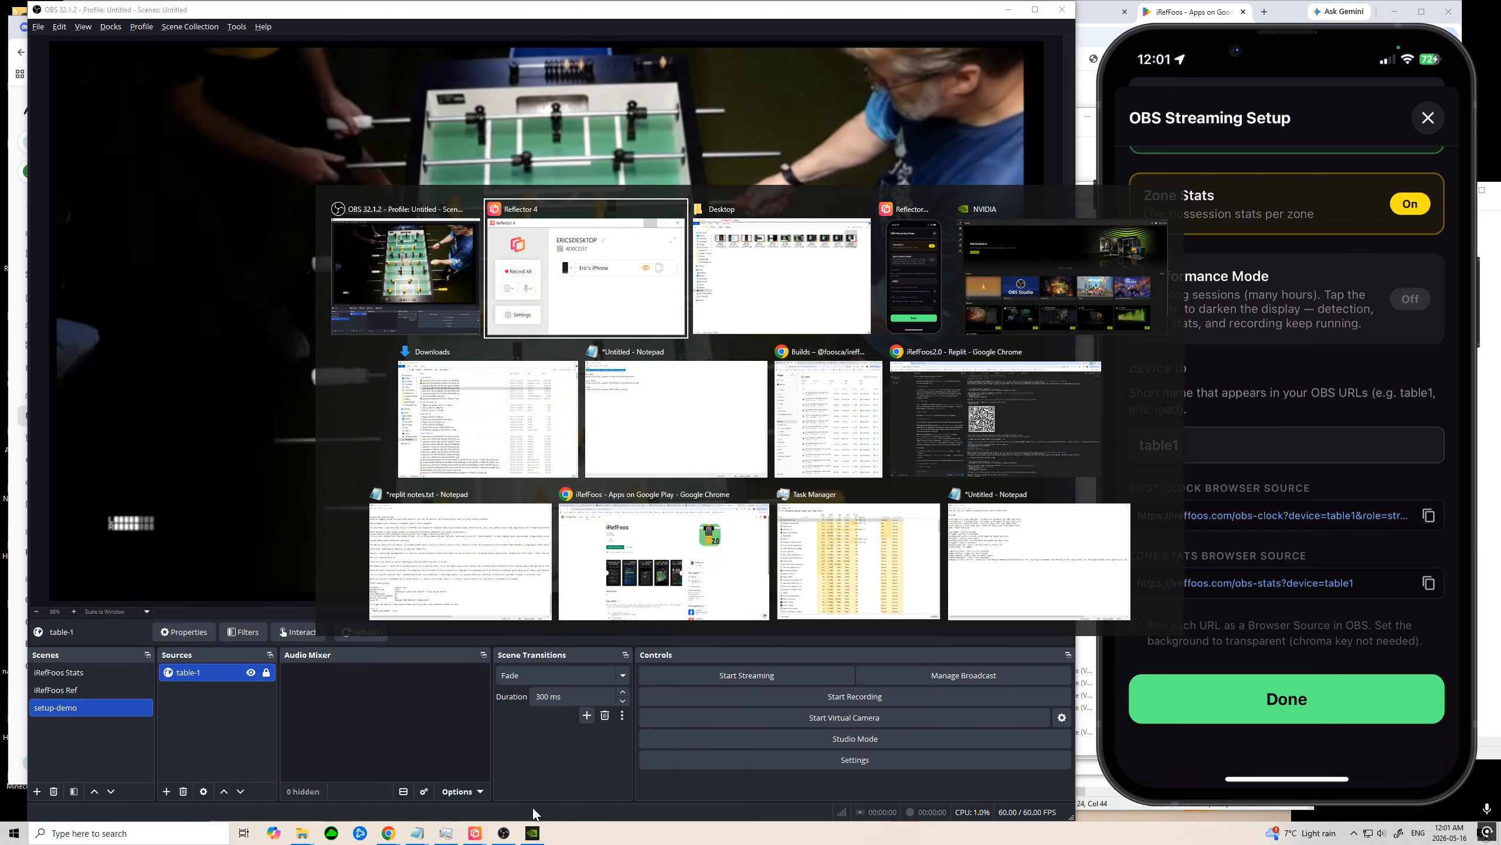
key(alt+Tab)
key(alt+Tab)
key(alt+Tab)
key(alt+Tab)
key(alt+Tab)
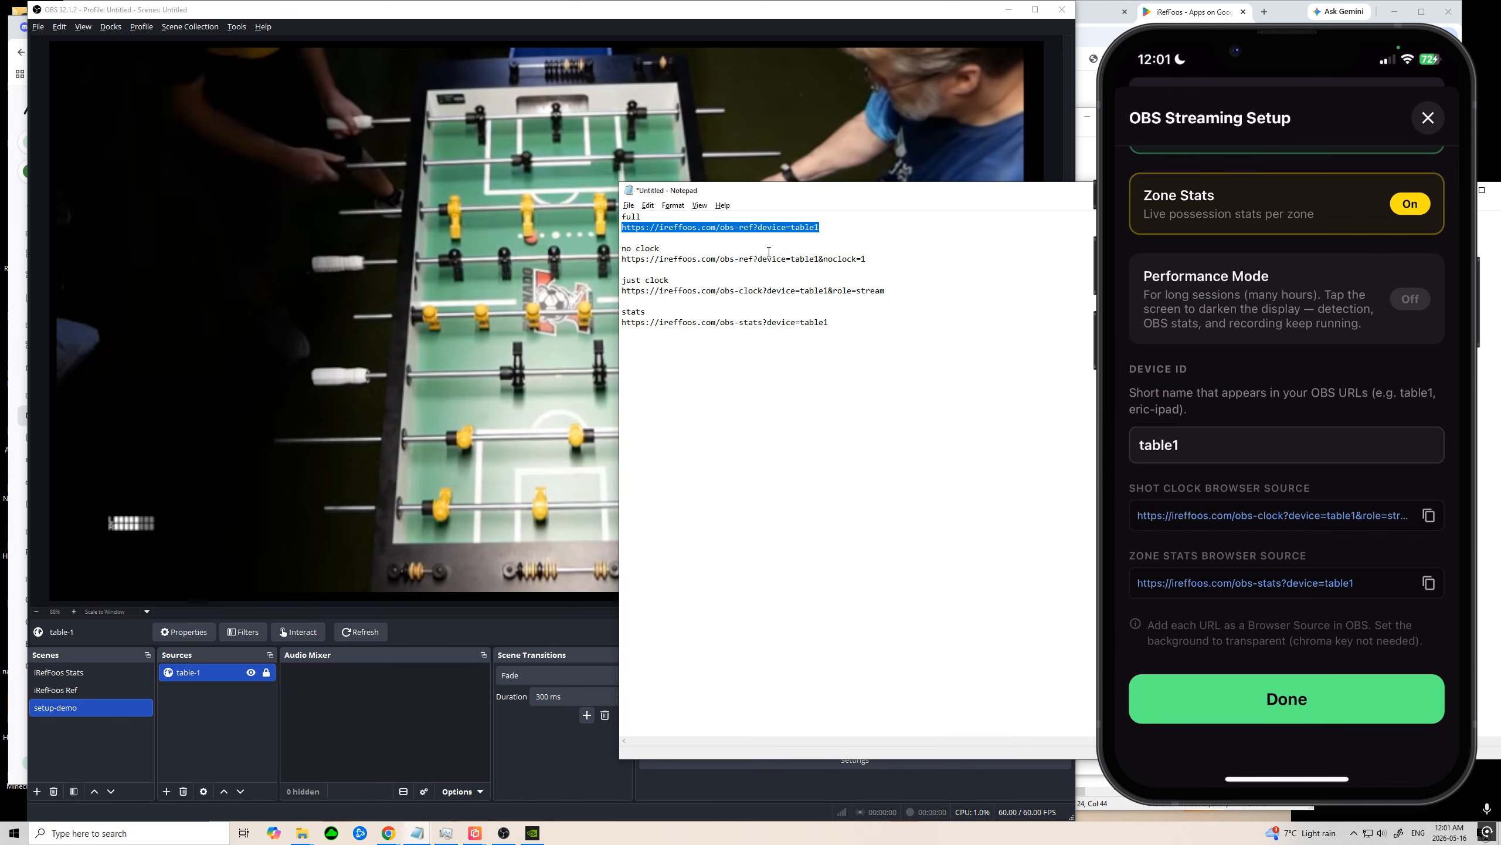
click(891, 257)
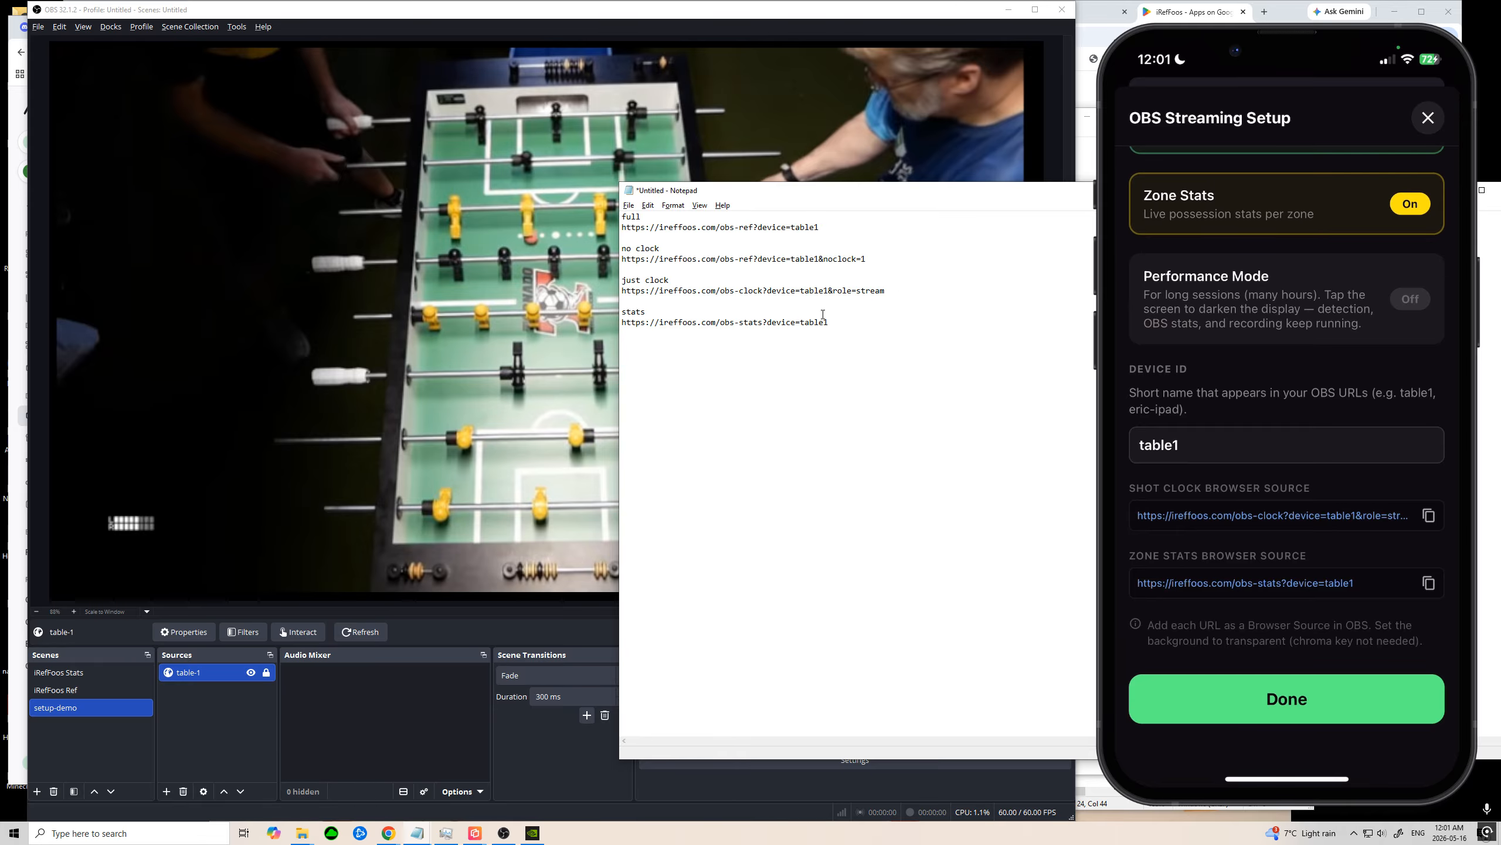
triple_click(918, 292)
key(ctrl+c)
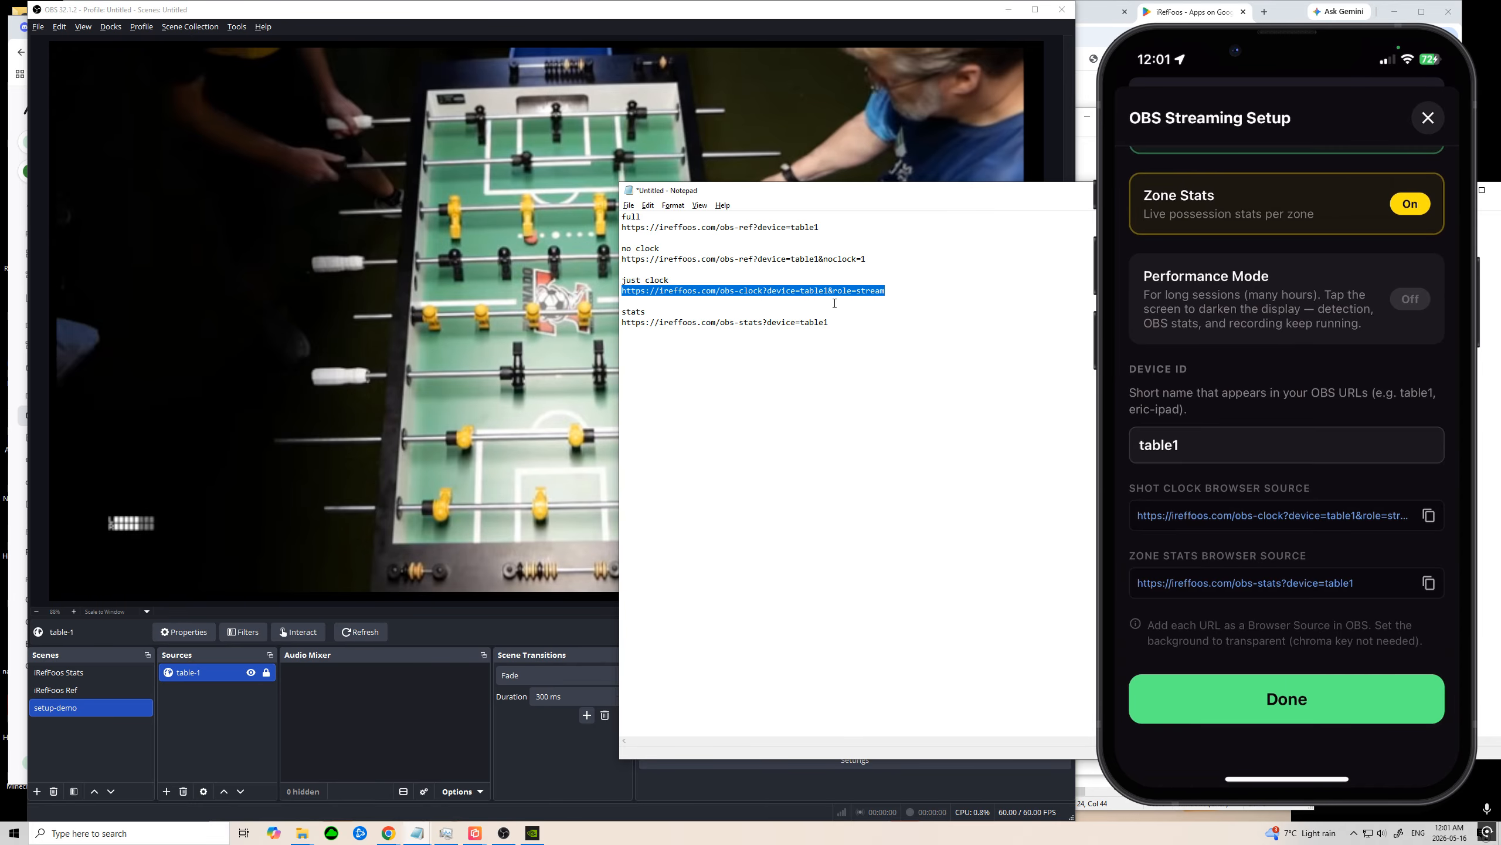
click(313, 457)
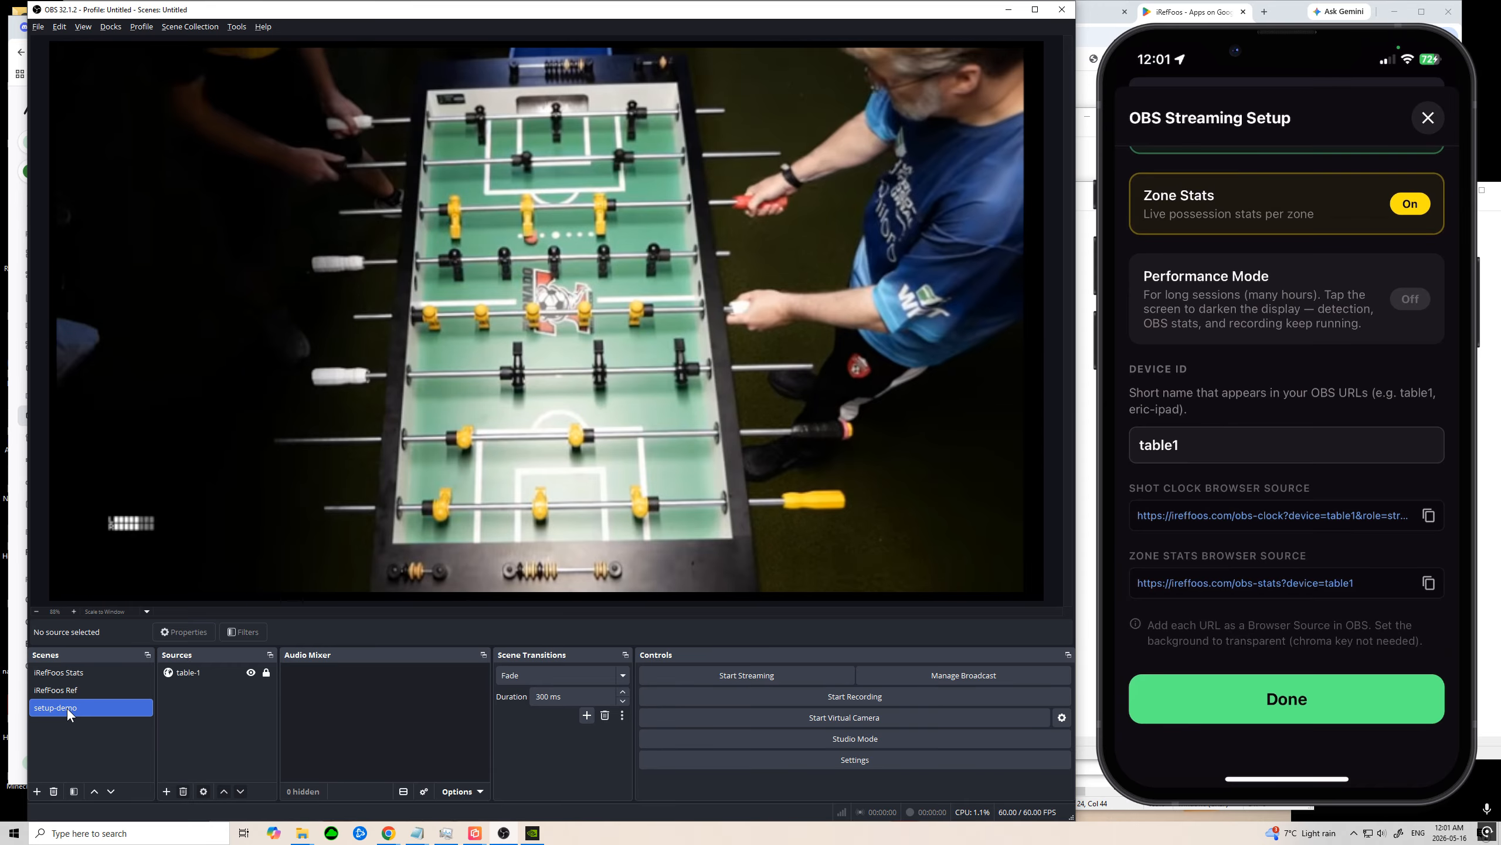
Step: Add a new Browser source named shot-clock to the setup-demo scene
right_click(190, 703)
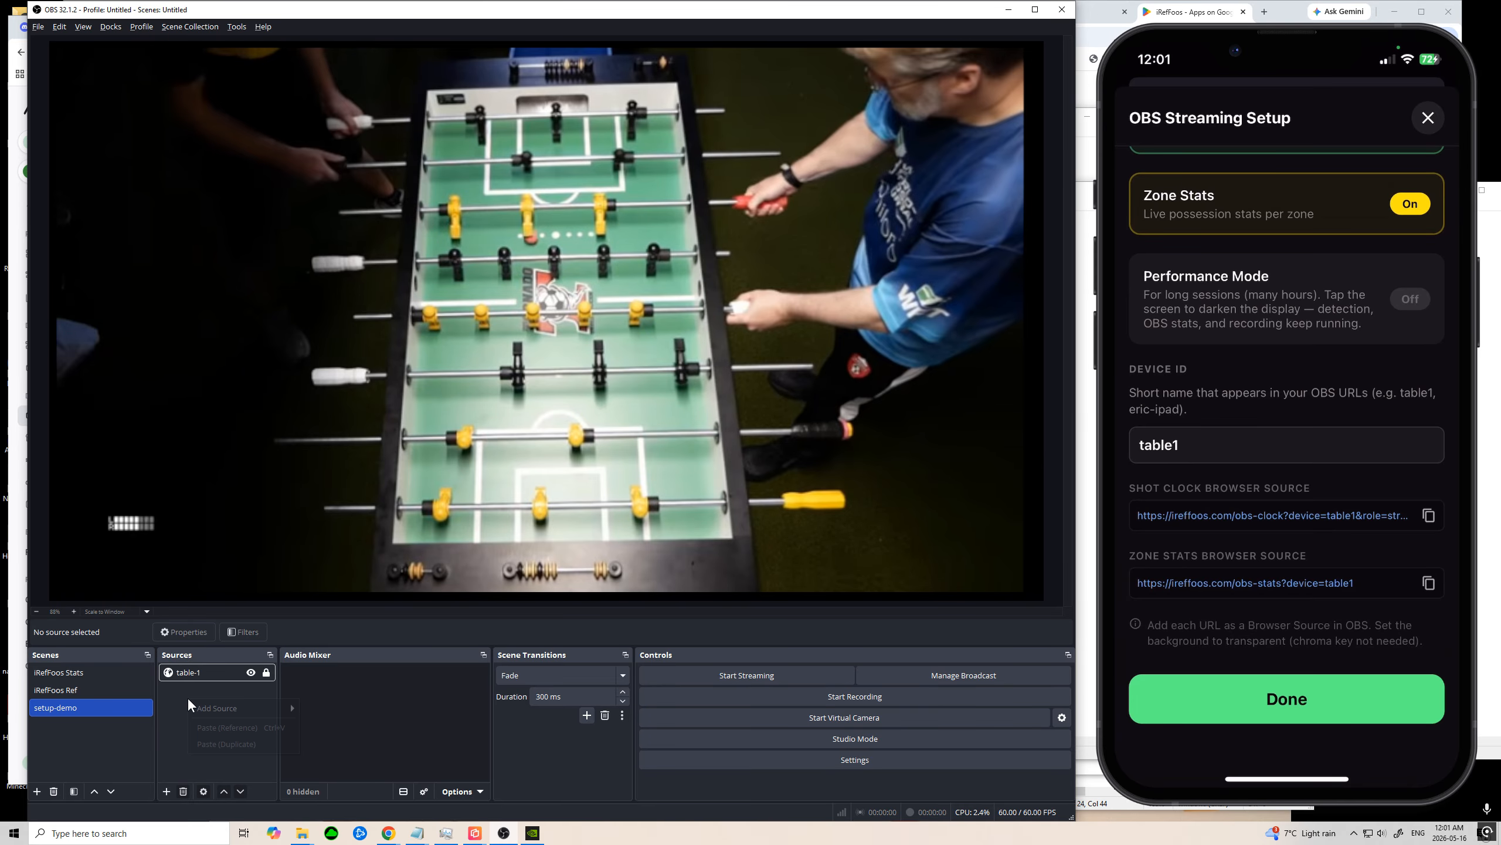
mouse_move(231, 712)
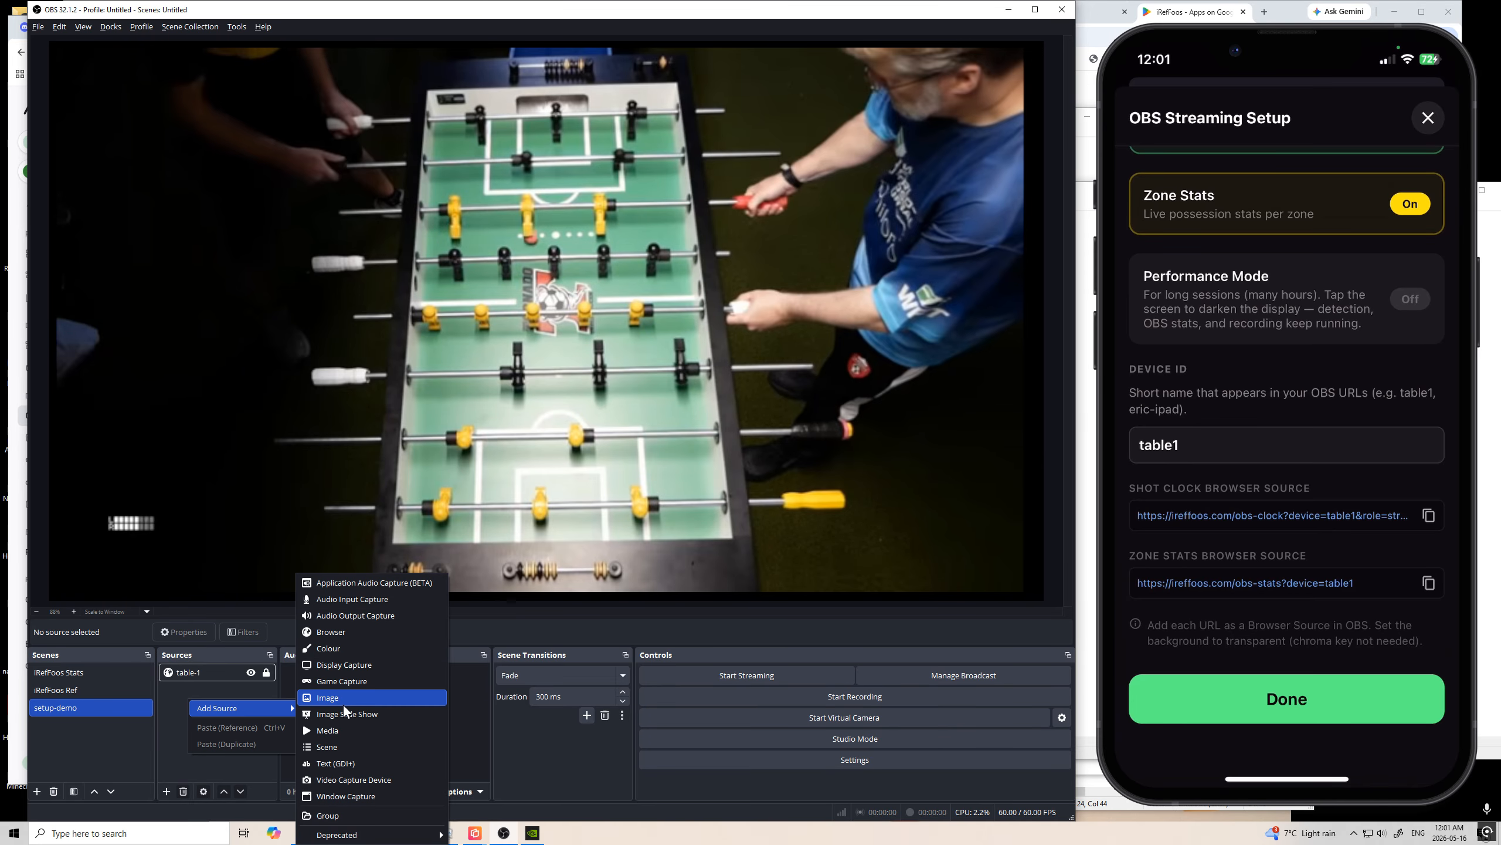
click(359, 632)
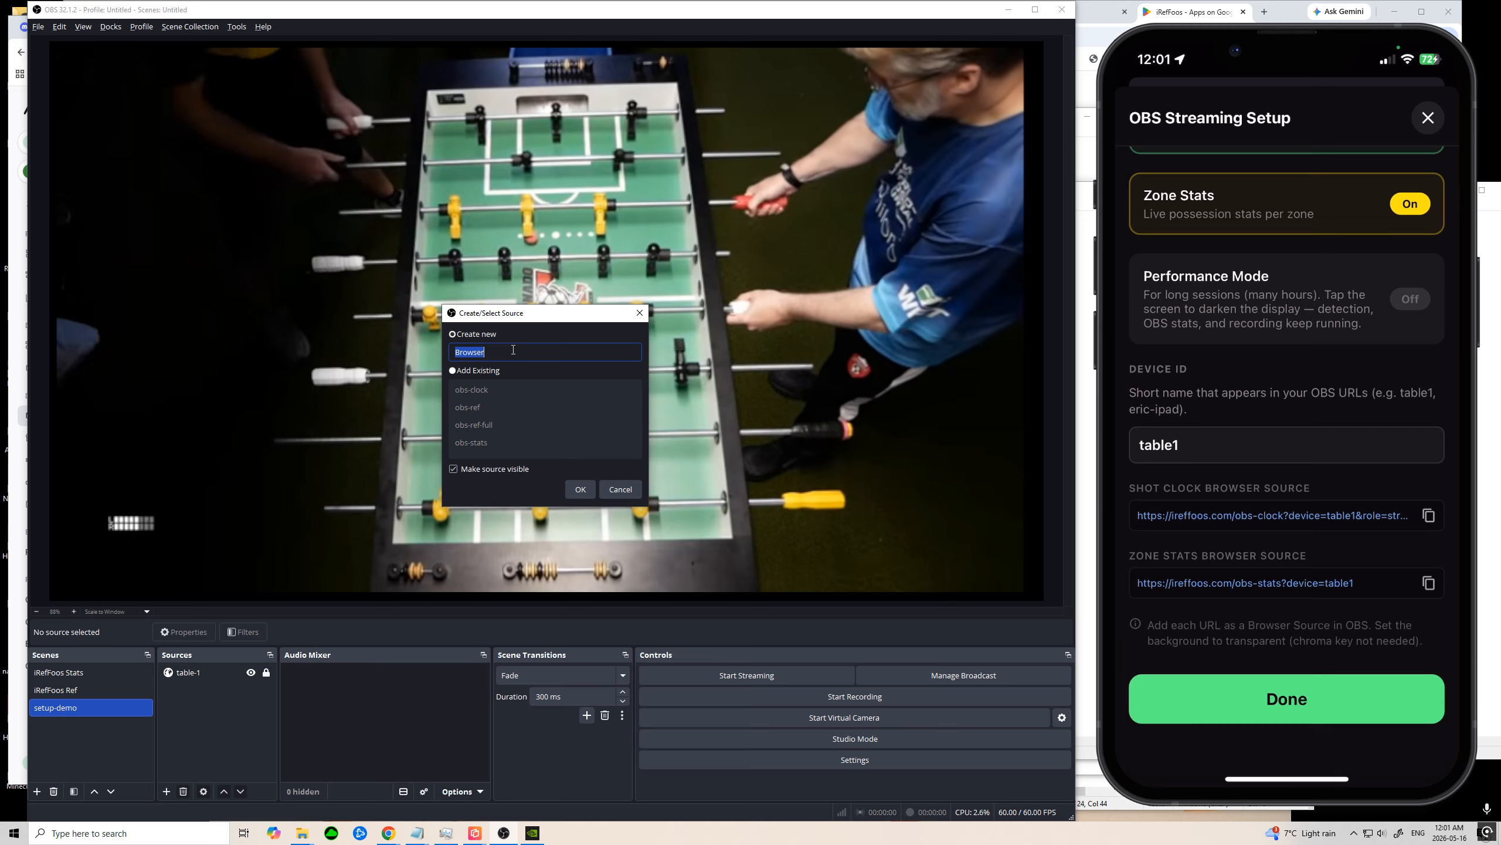
text(shot-clock)
click(580, 489)
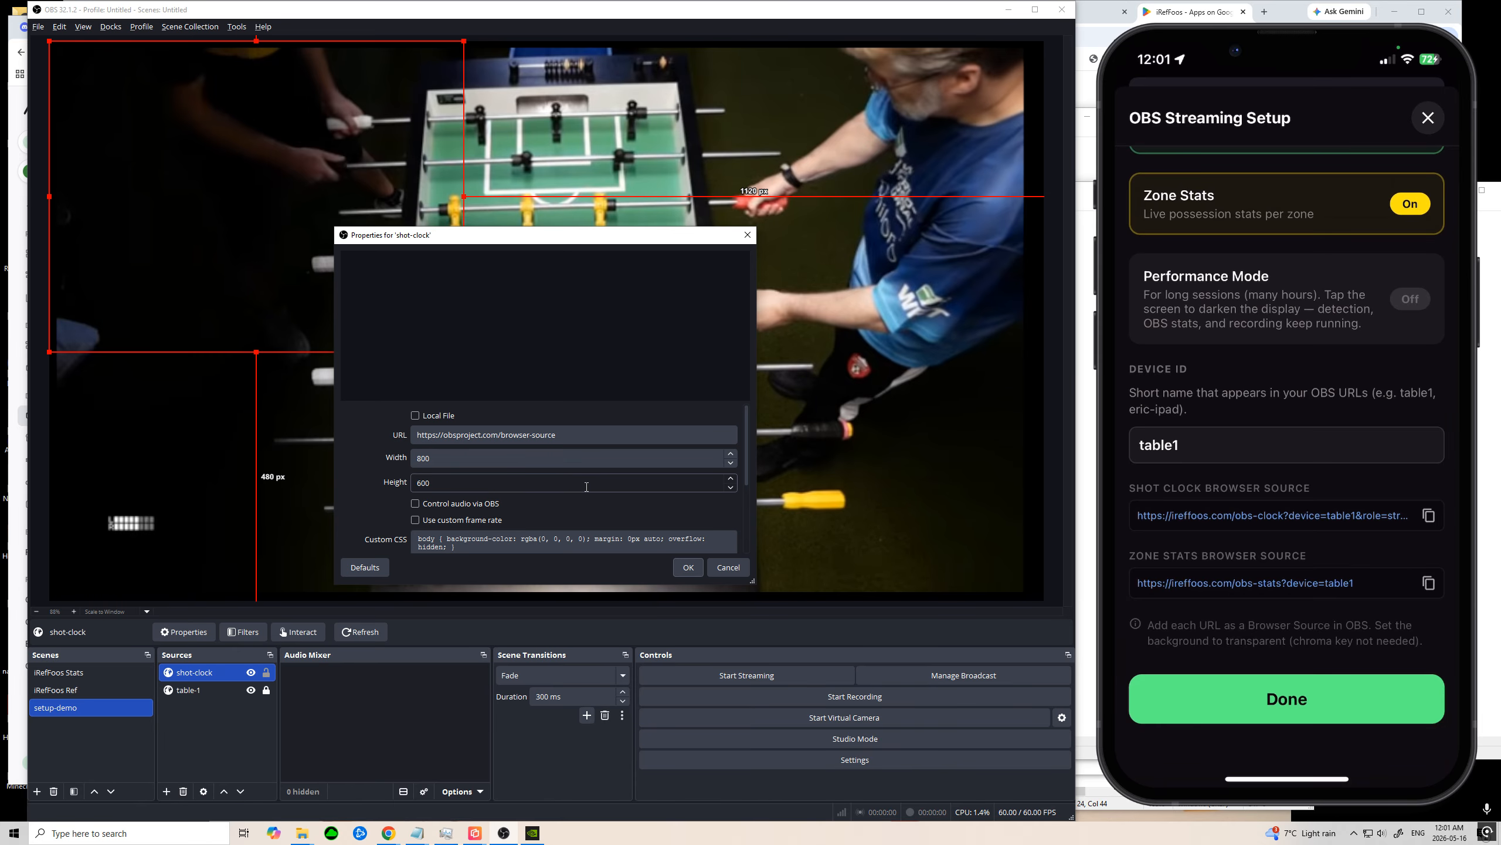
click(580, 434)
key(ctrl+a)
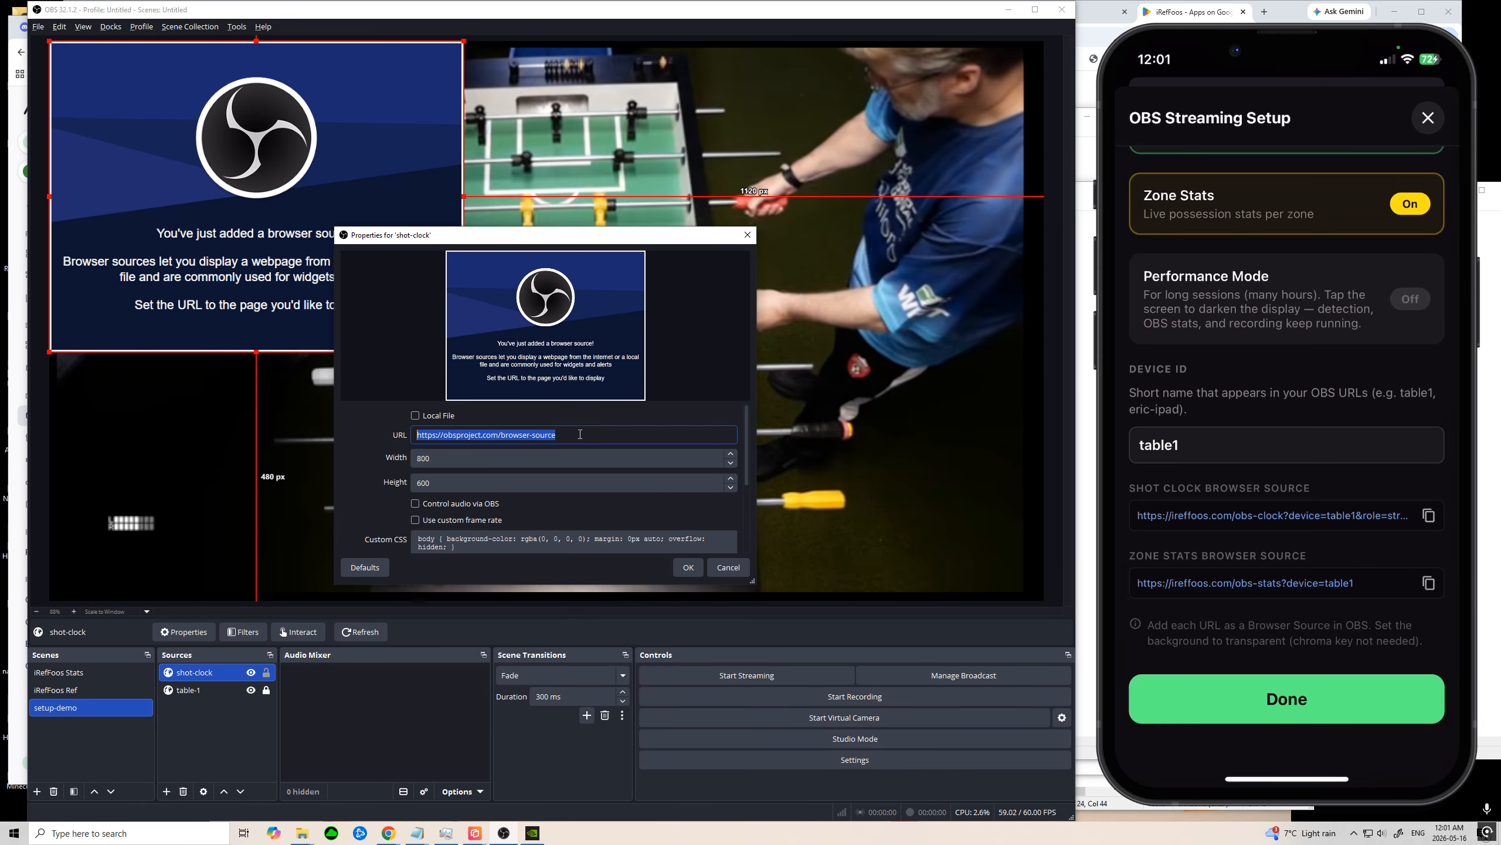
key(ctrl+v)
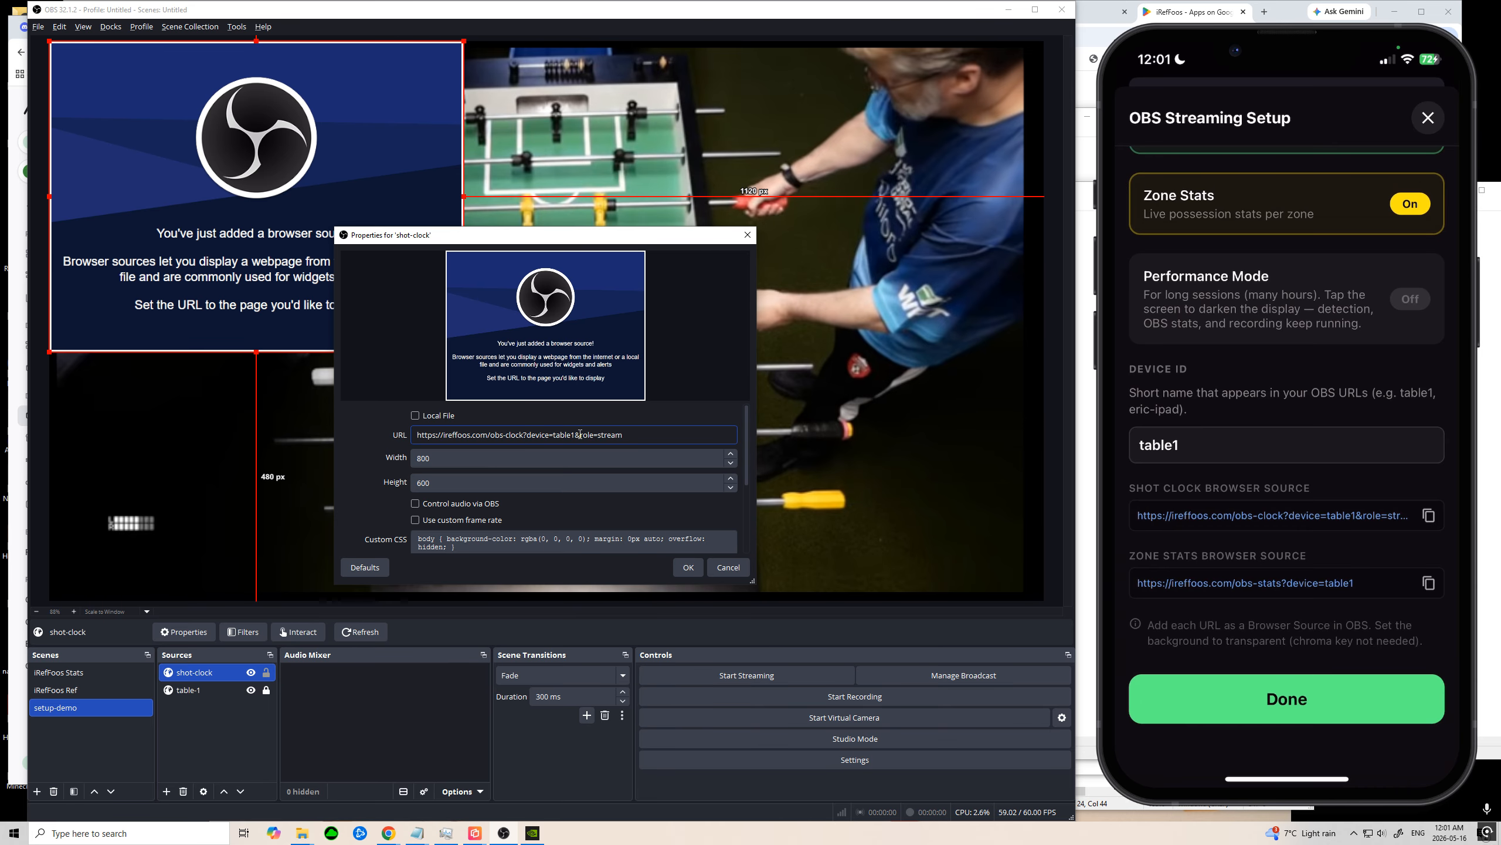
click(688, 565)
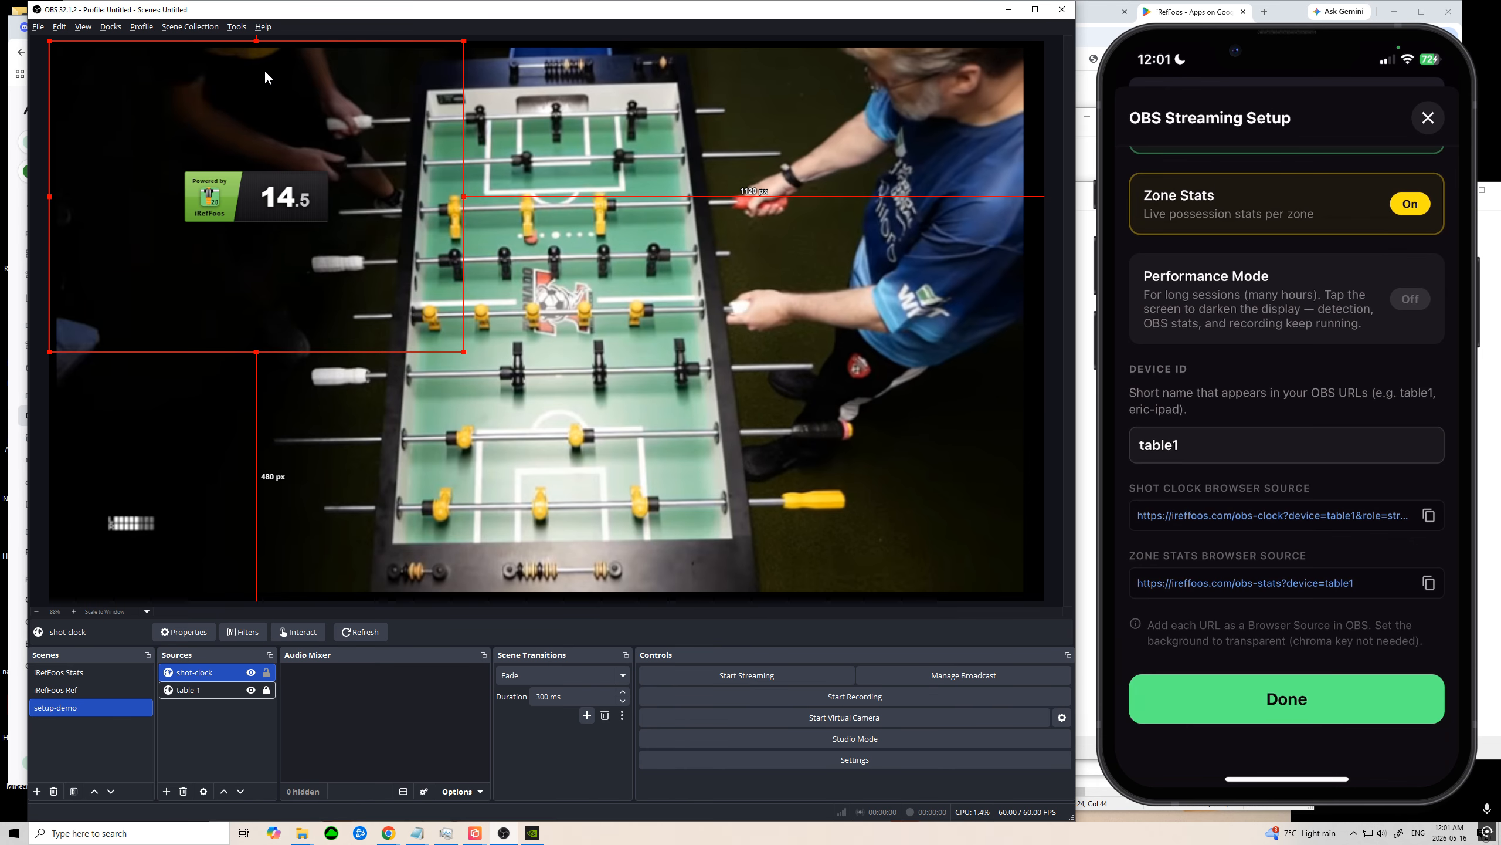
Step: Crop the empty margins around the shot clock and place it in the canvas's lower-left corner, about 44 px from the left edge
drag(258, 80, 296, 229)
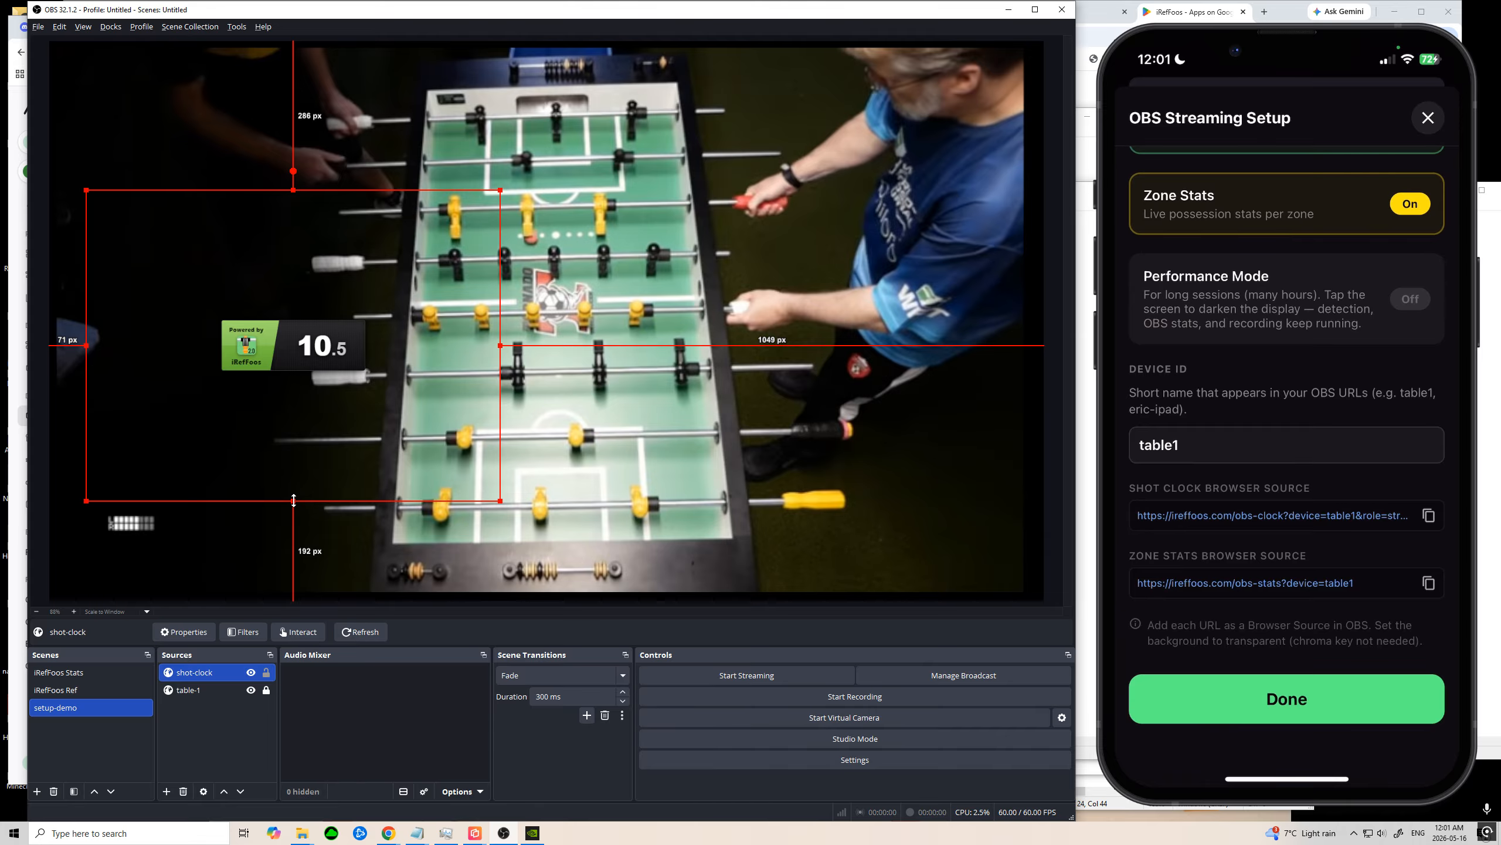
drag(293, 501, 293, 390)
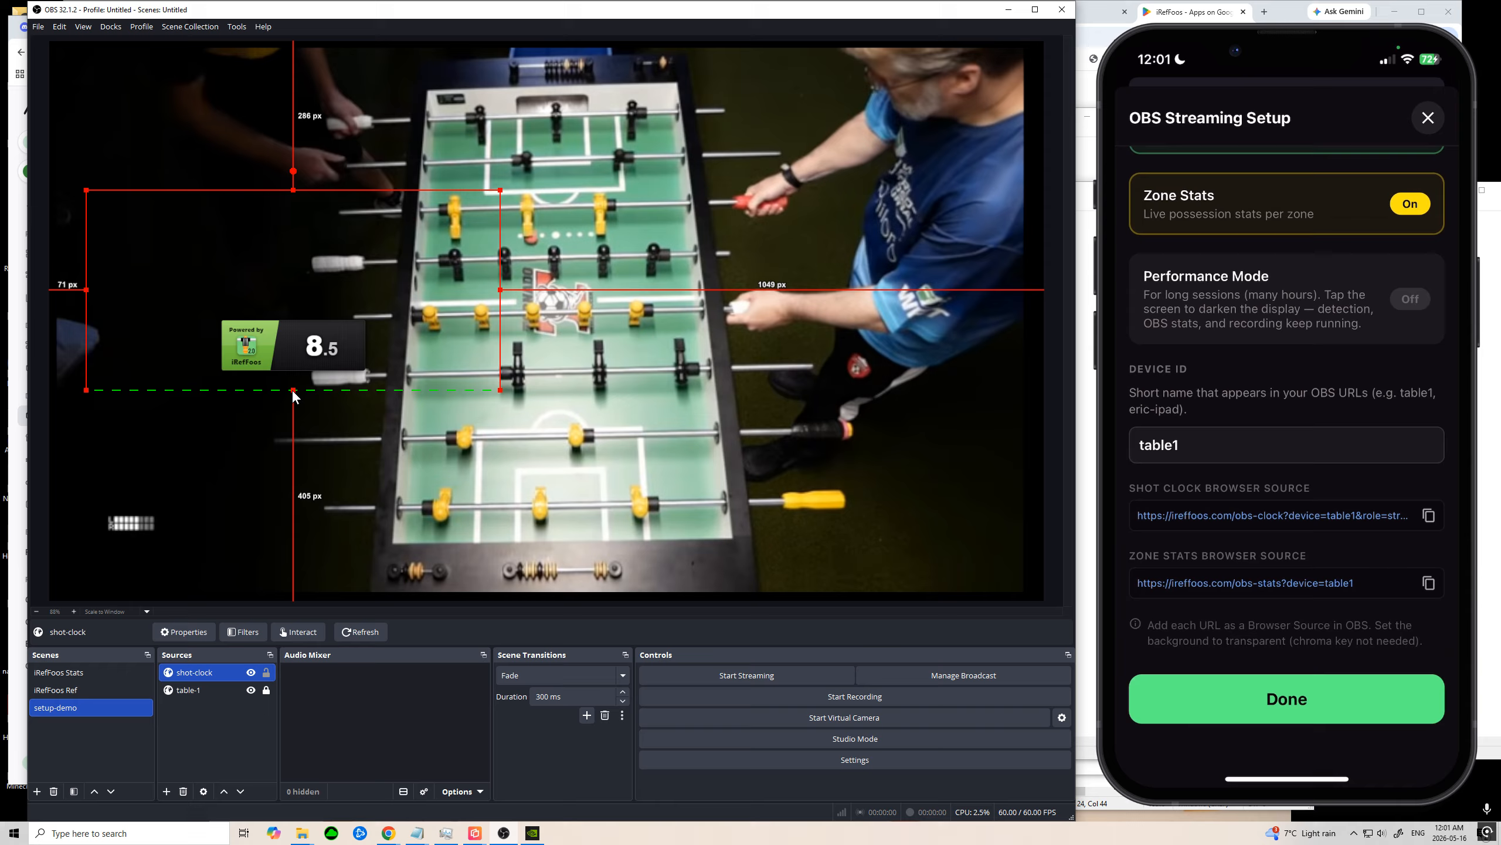
drag(294, 190, 294, 301)
drag(500, 345, 385, 346)
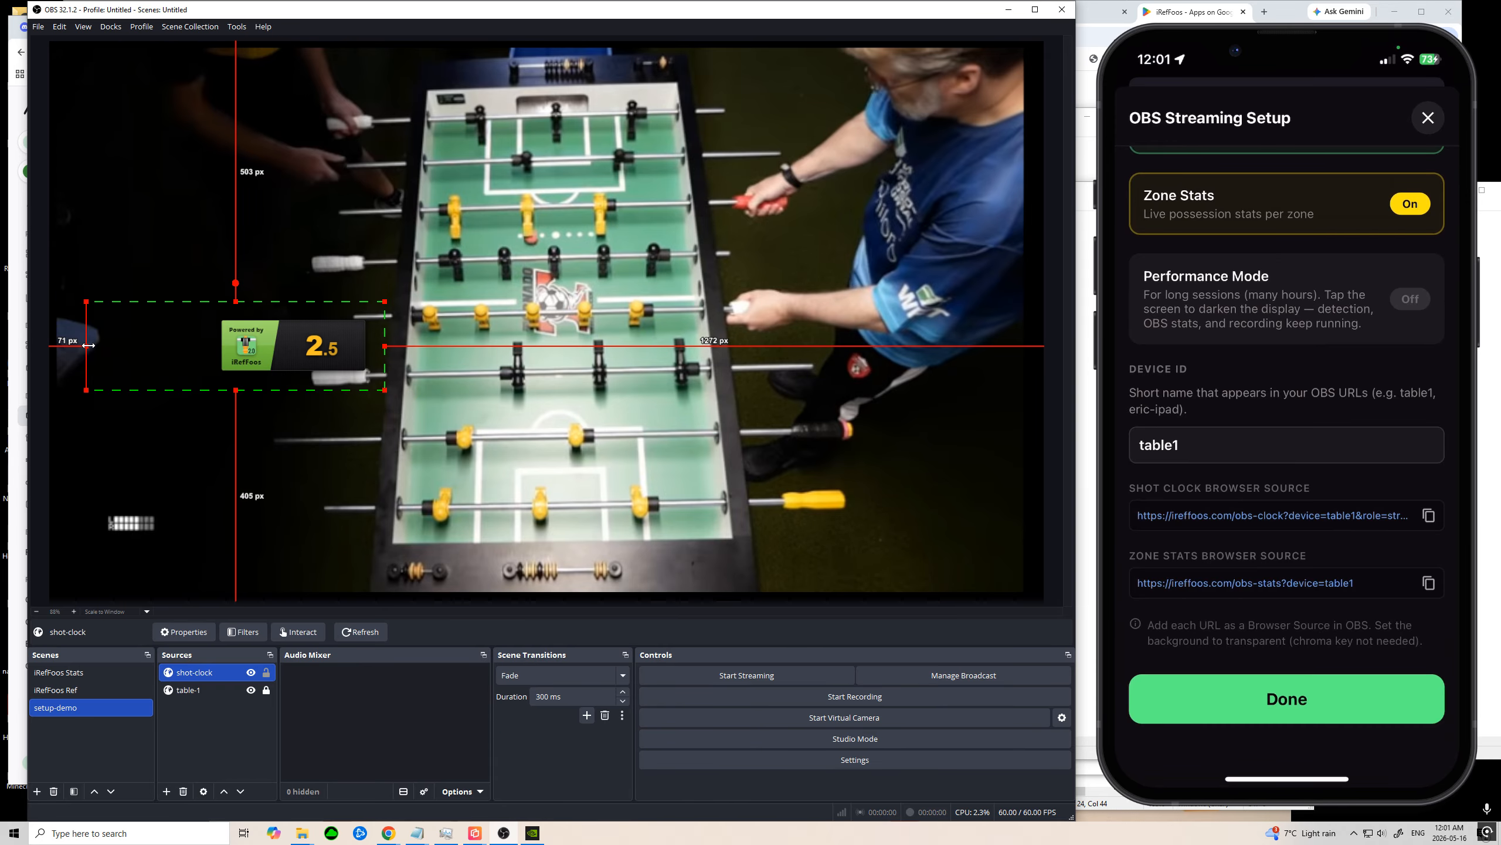
drag(87, 346, 146, 515)
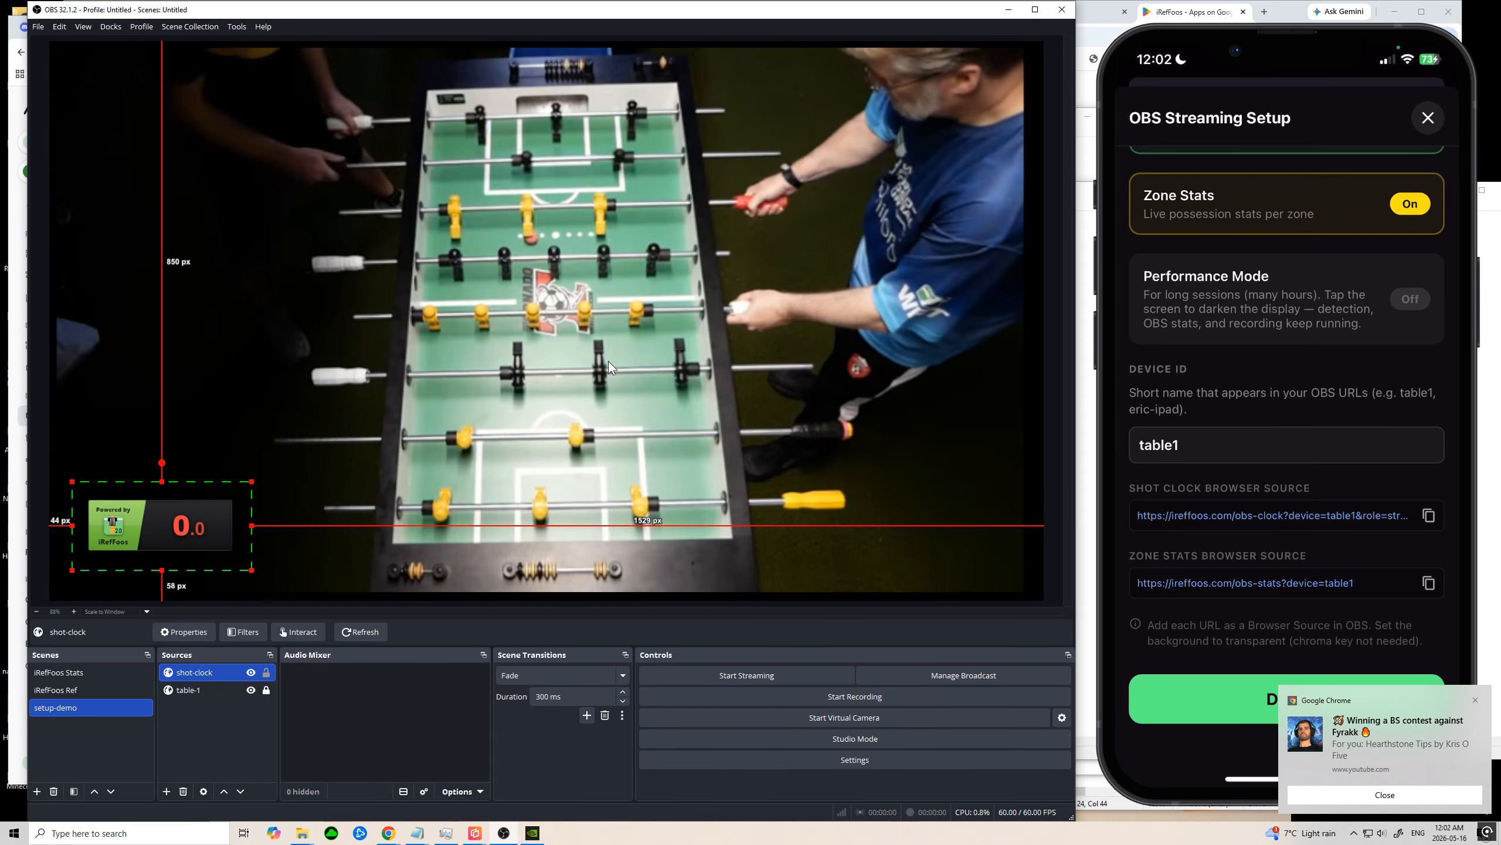
click(1452, 793)
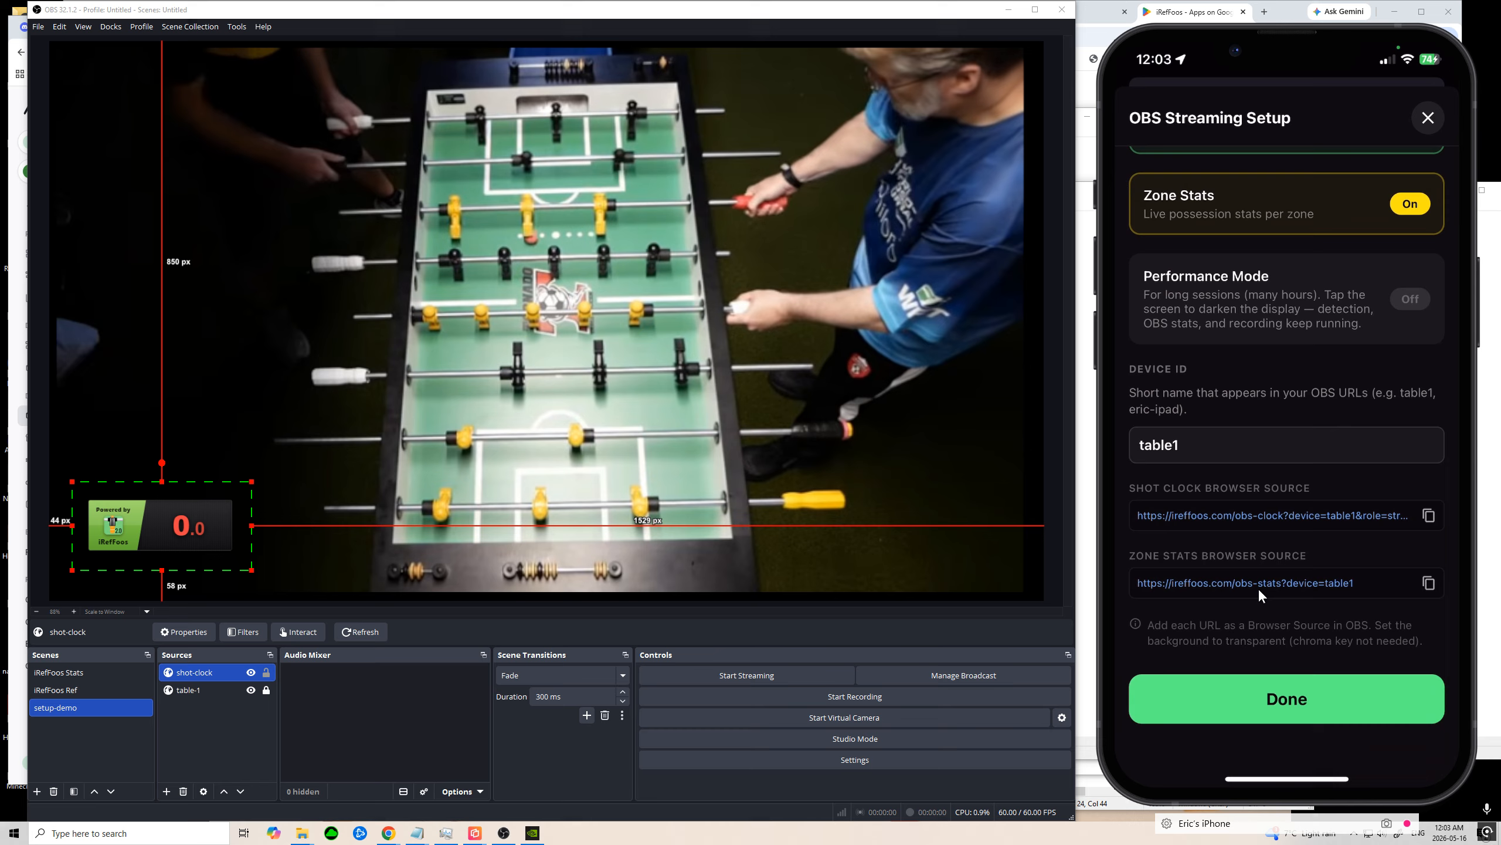
Step: Copy the stats URL from the Notepad notes and return to OBS
key(alt+Tab)
key(alt+Tab)
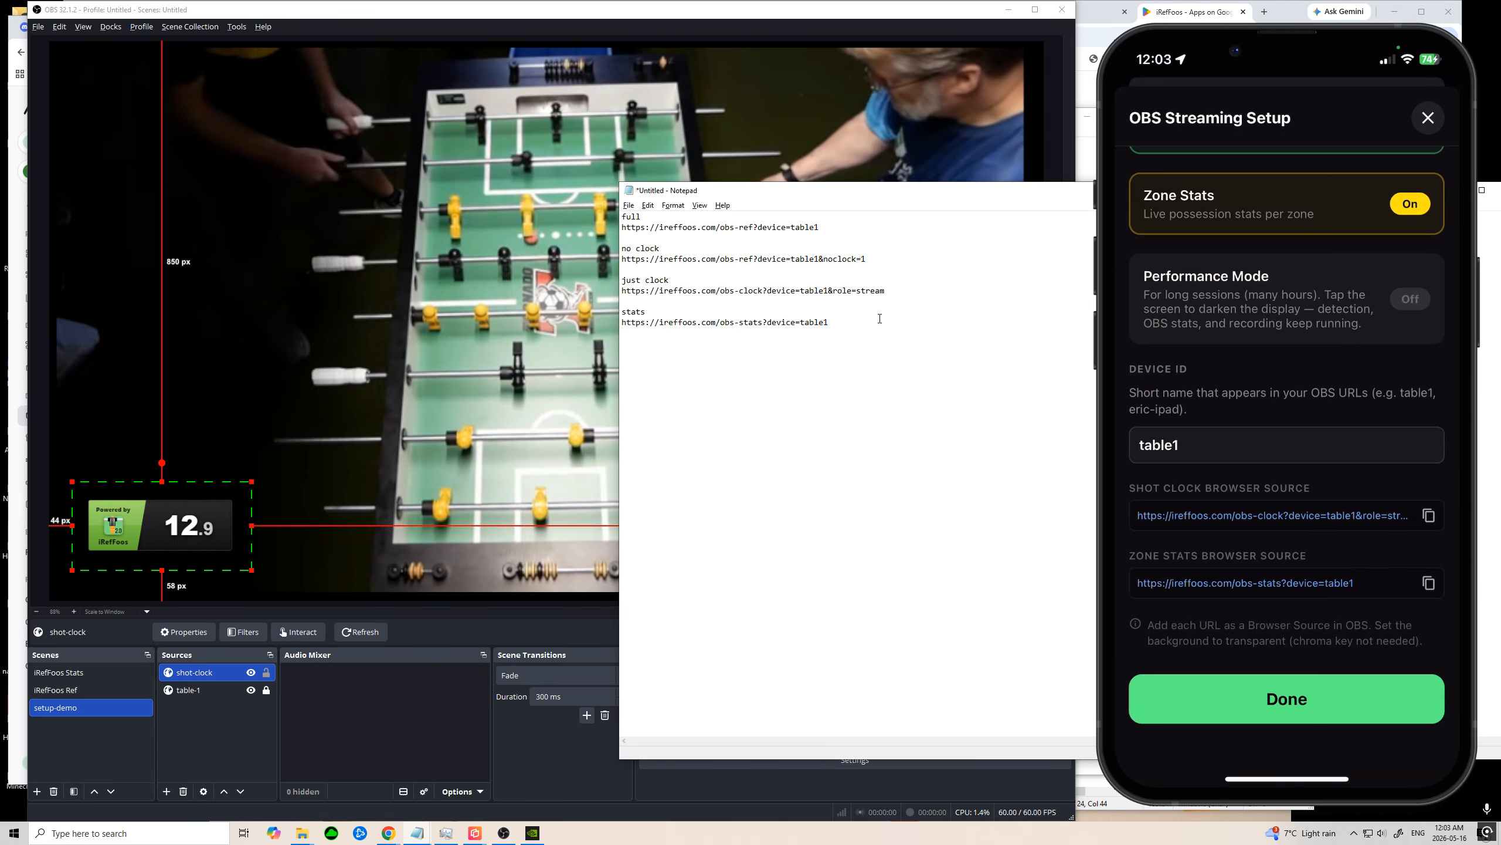
triple_click(879, 319)
key(ctrl+c)
click(468, 333)
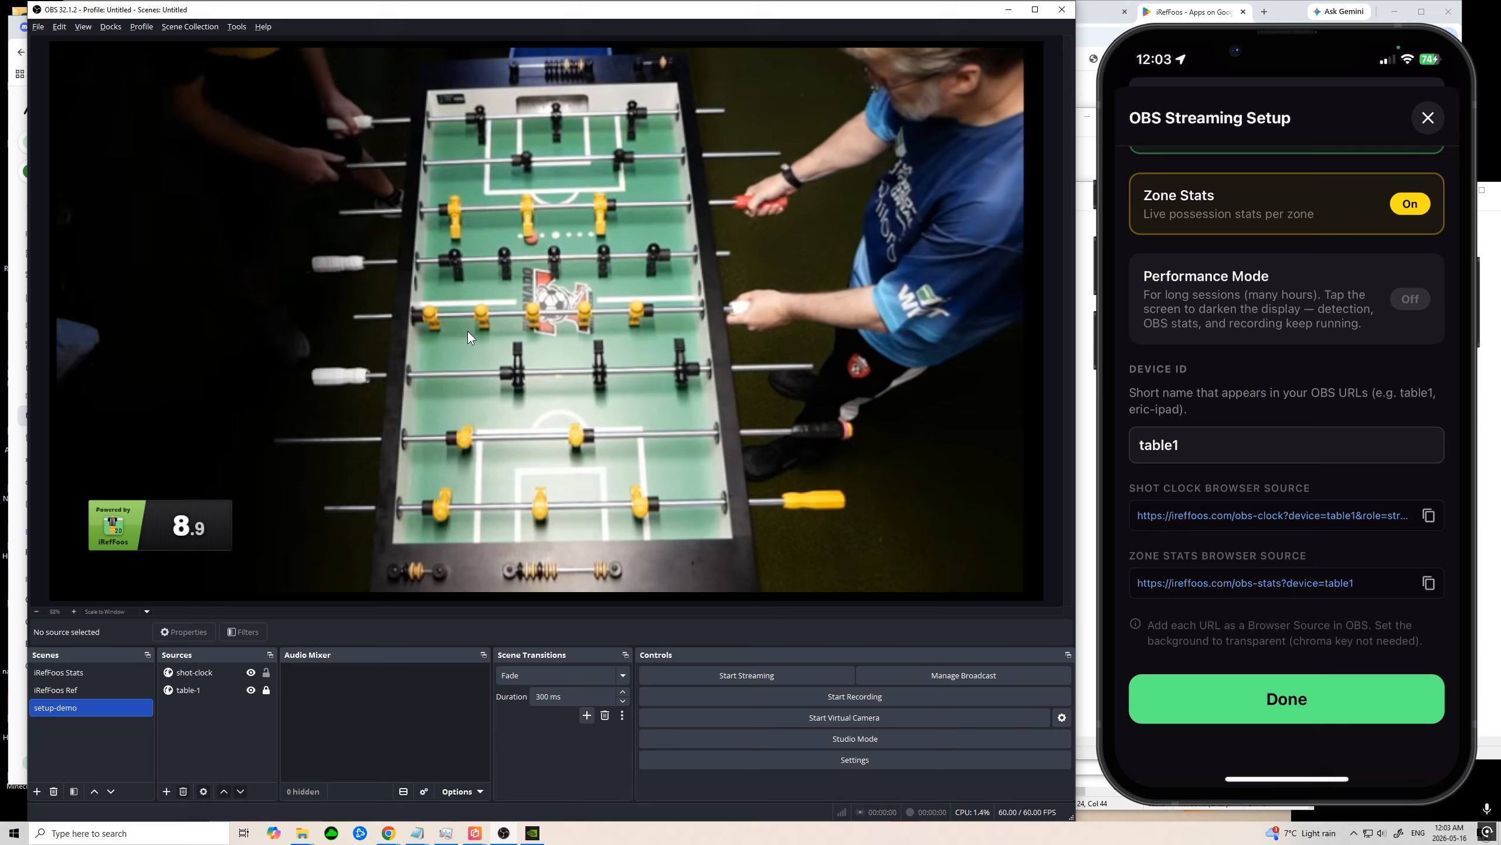
Step: Add a new Browser source named stats to the setup-demo scene
right_click(201, 721)
mouse_move(240, 727)
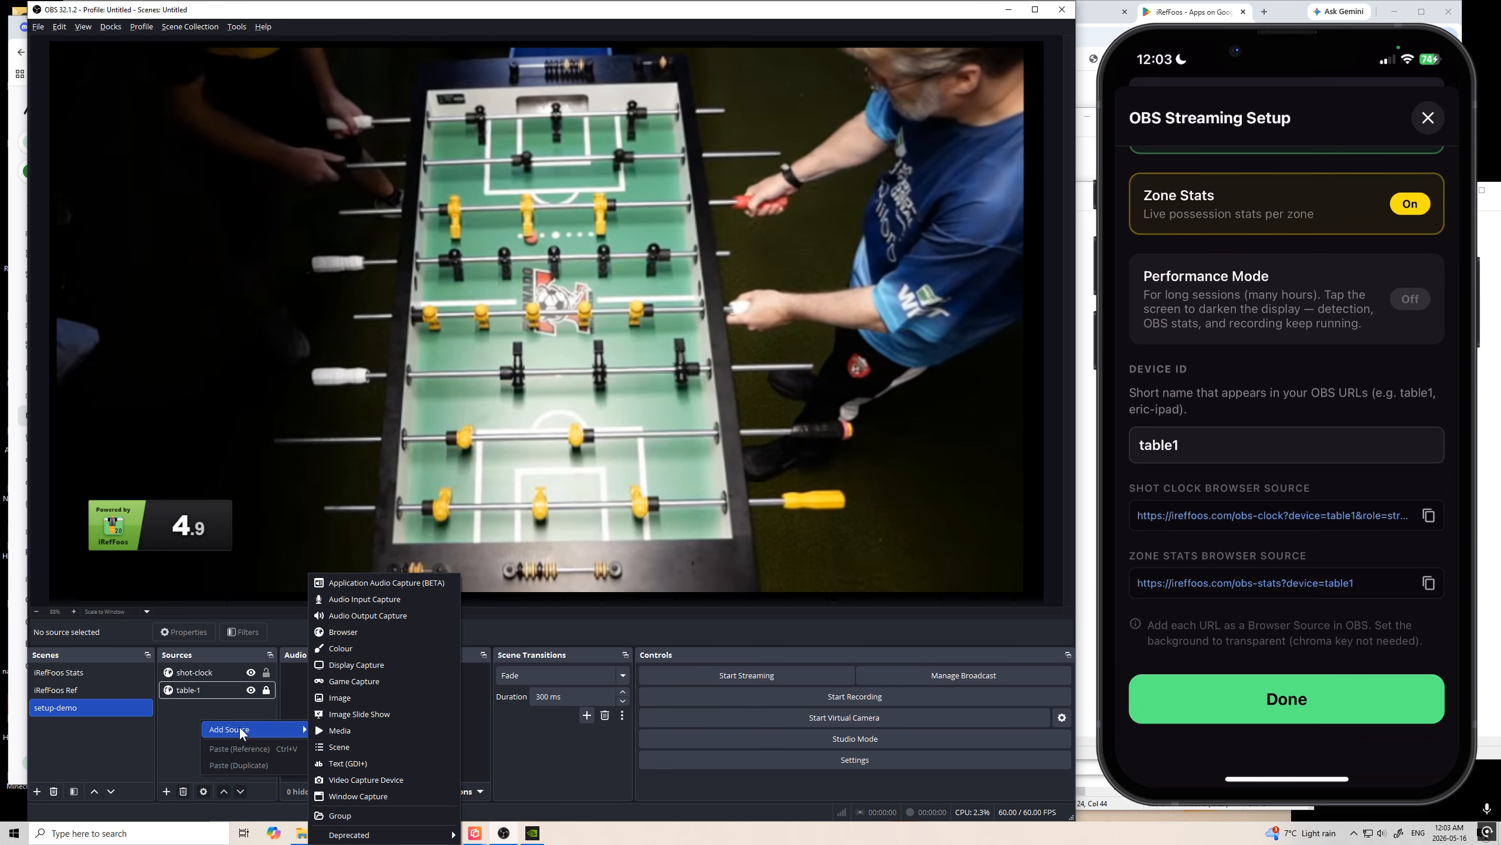
click(368, 633)
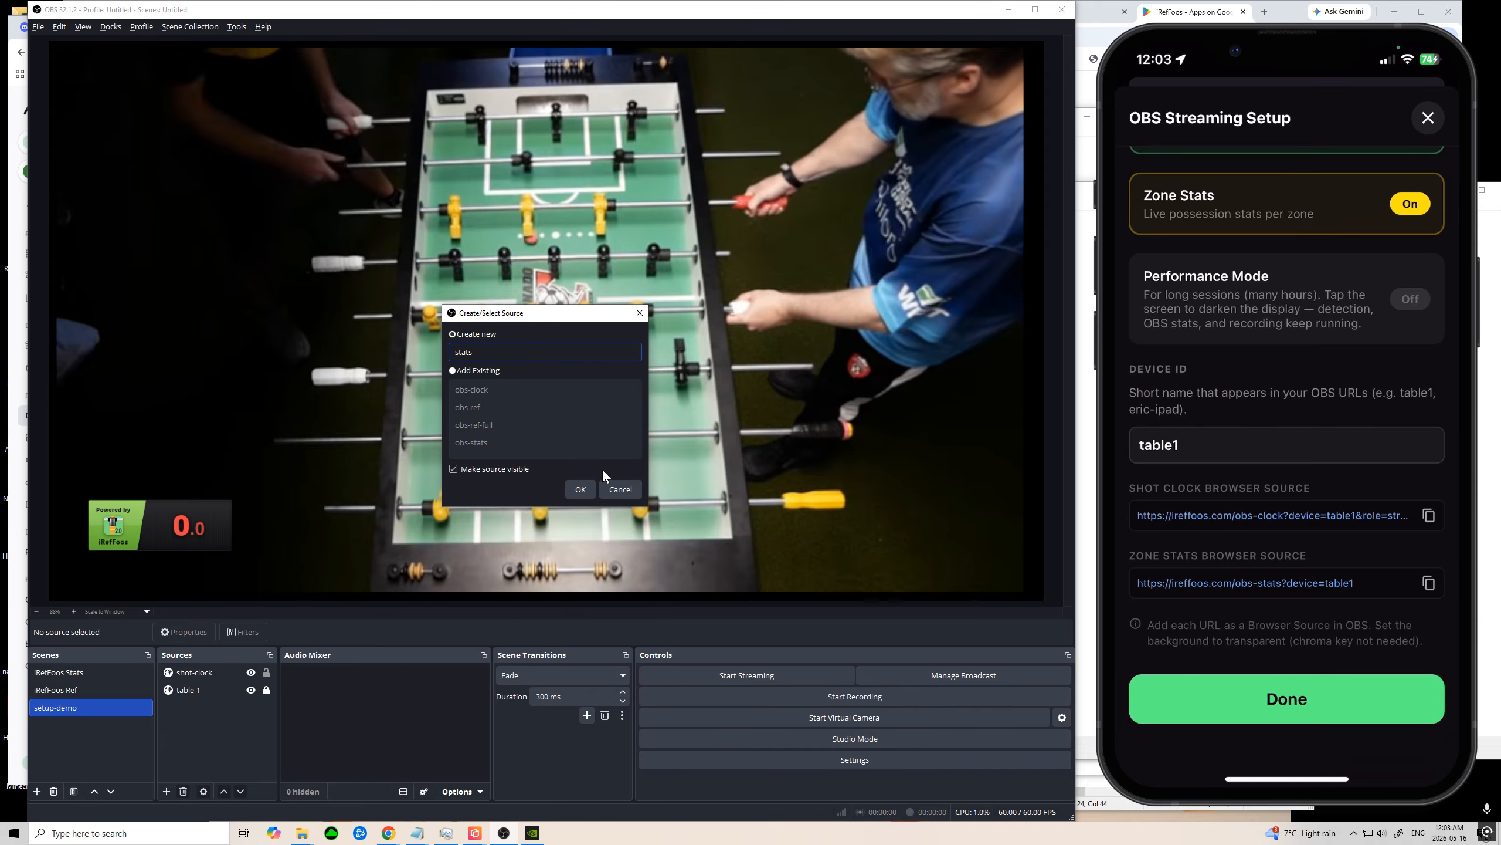
click(585, 491)
click(591, 434)
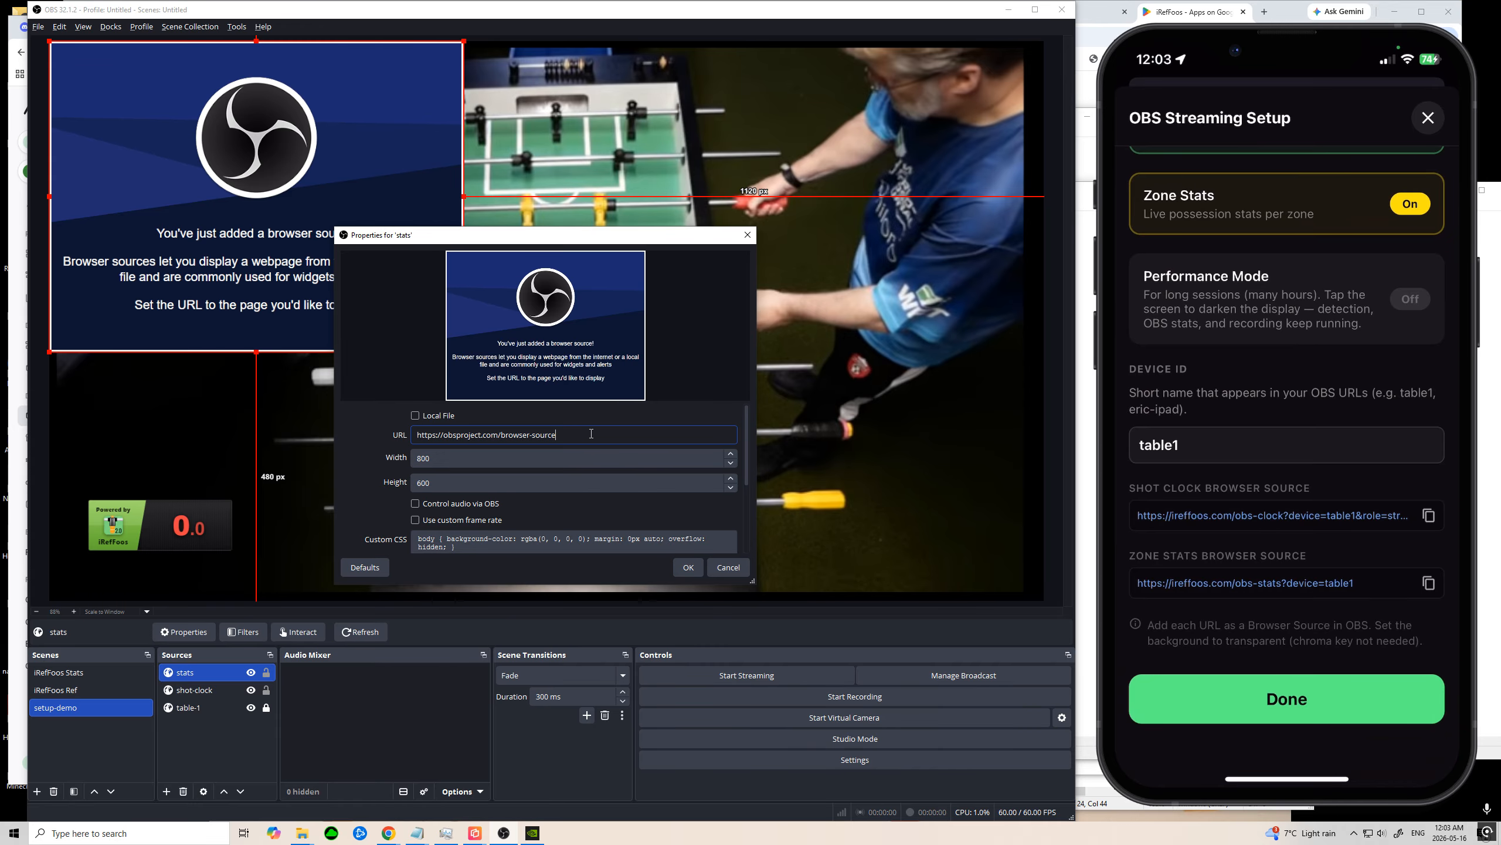
key(ctrl+a)
key(ctrl+v)
click(688, 568)
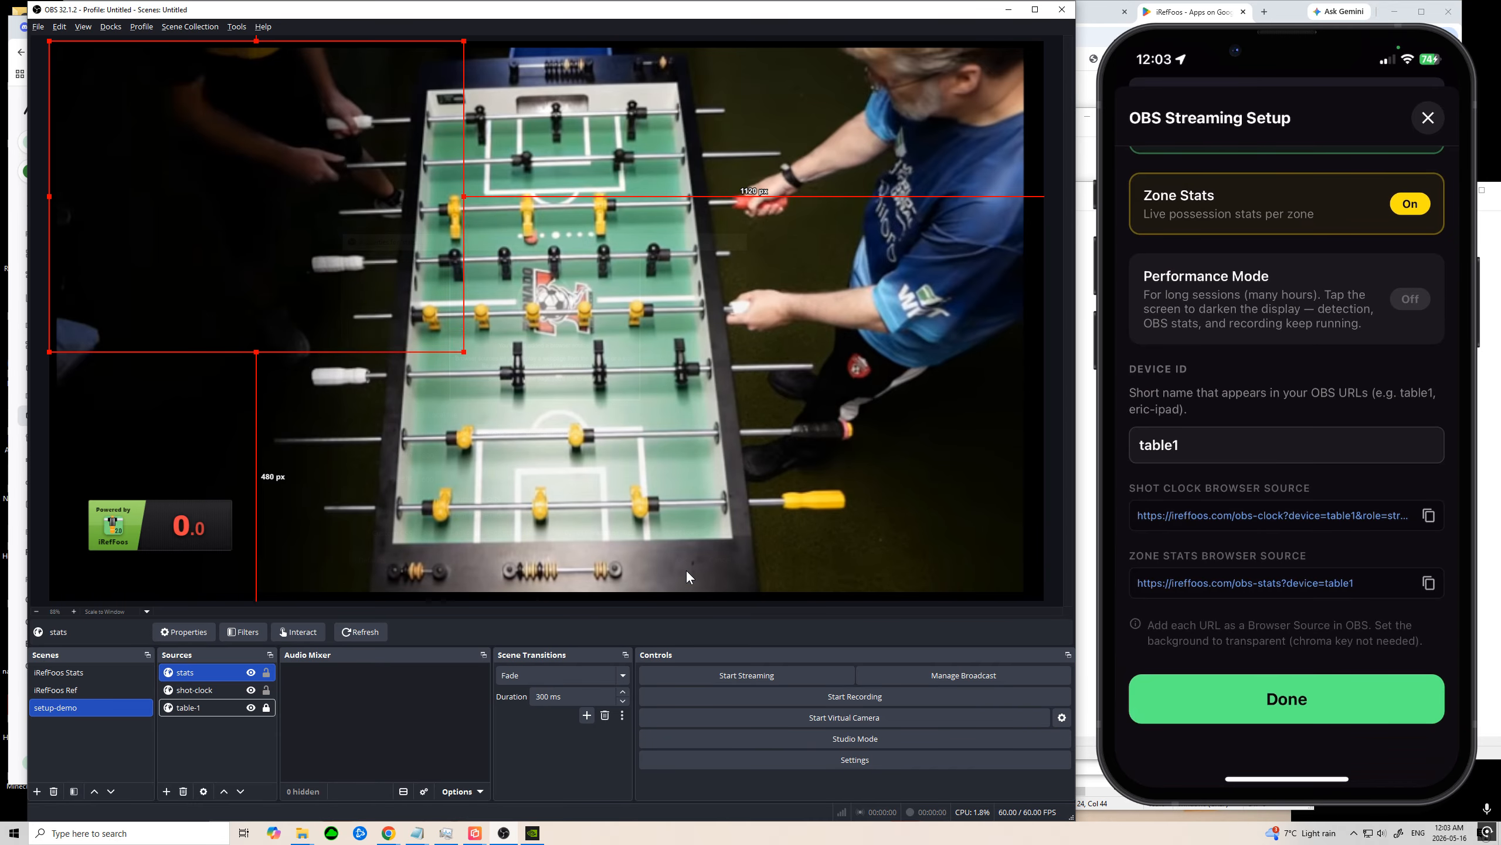
Step: Enlarge the stats overlay and position it over the foosball table, about 327 px from the canvas's left edge and 108 px from its top
drag(298, 66, 527, 109)
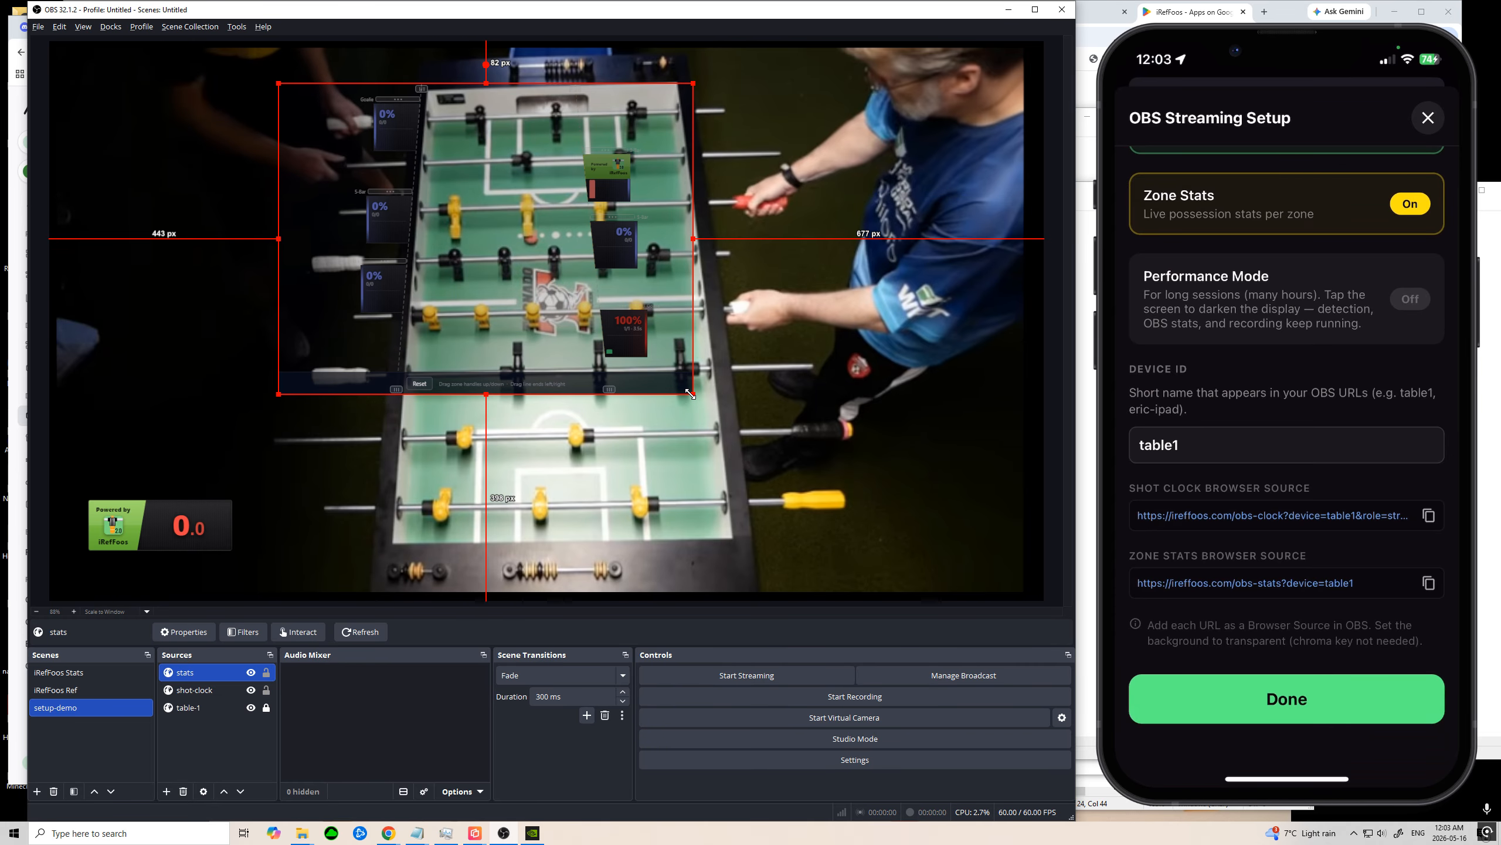
drag(691, 394, 765, 557)
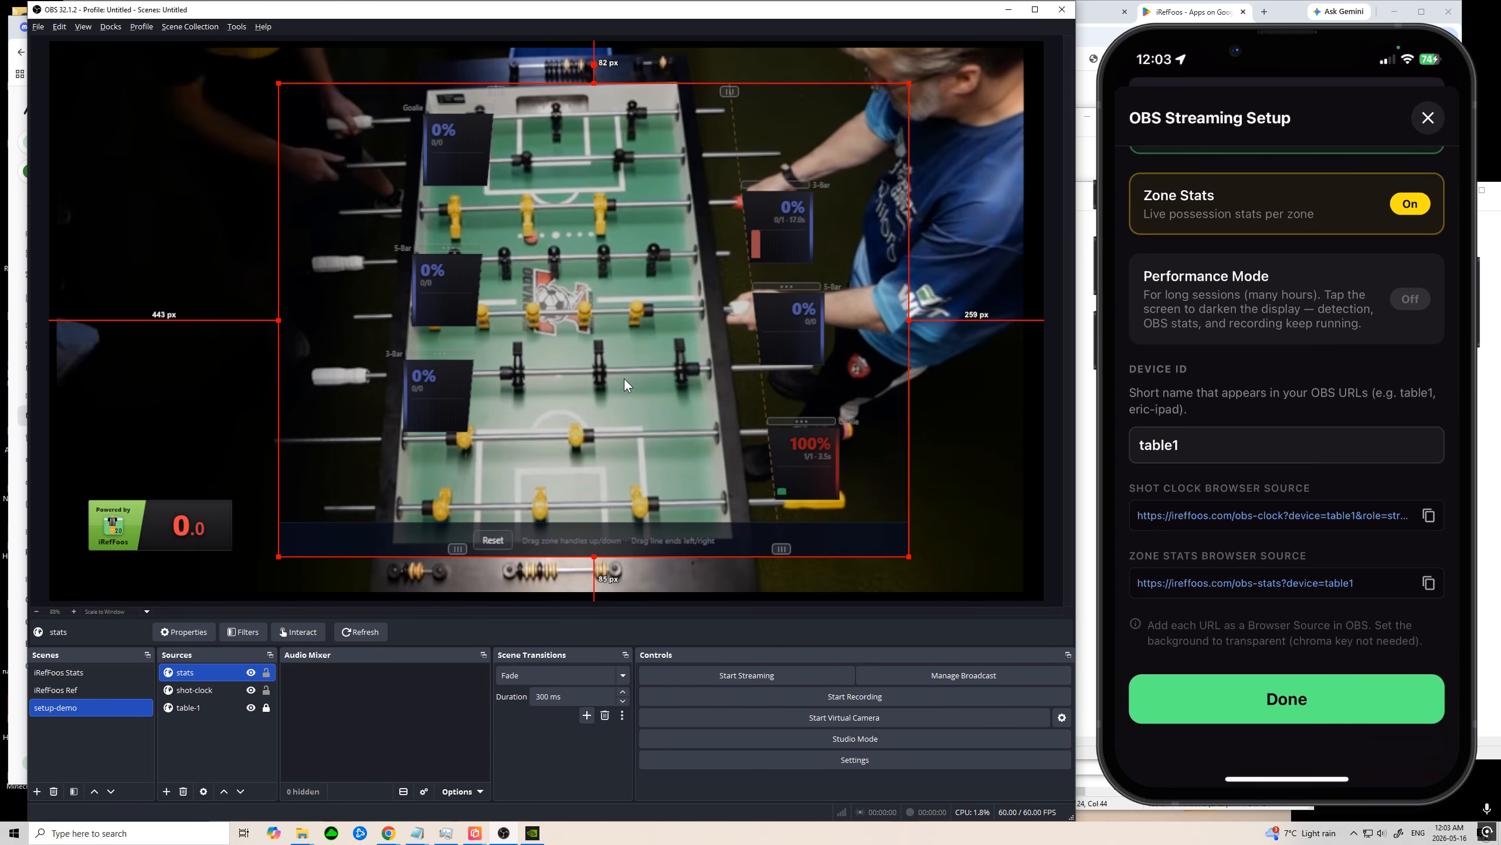
drag(624, 379, 565, 393)
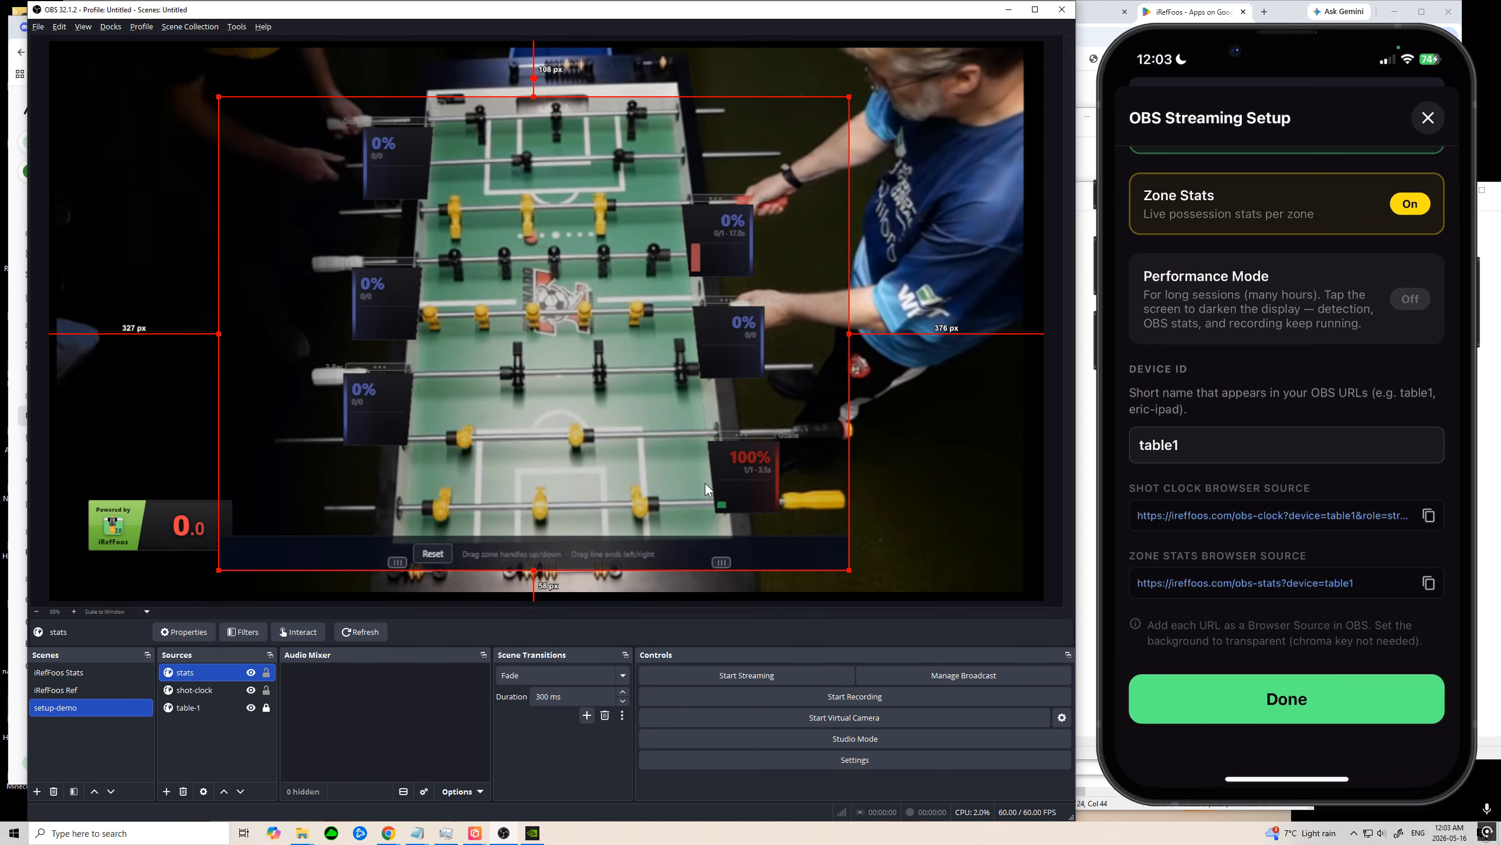
Step: Open the stats source for interaction and shift both ends of the left guide line outward to follow the table's edge
right_click(601, 532)
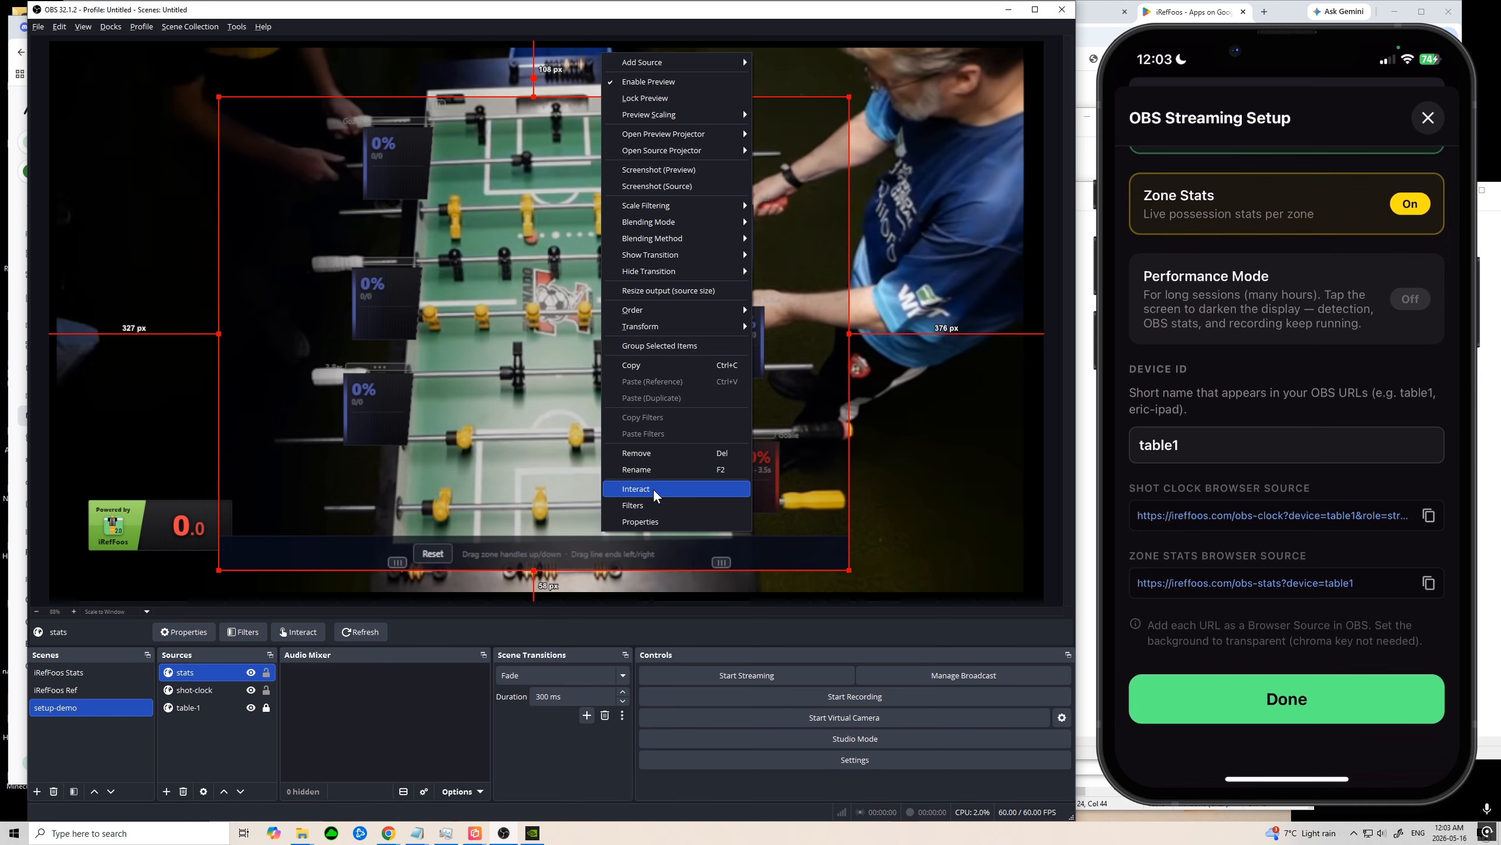
click(653, 491)
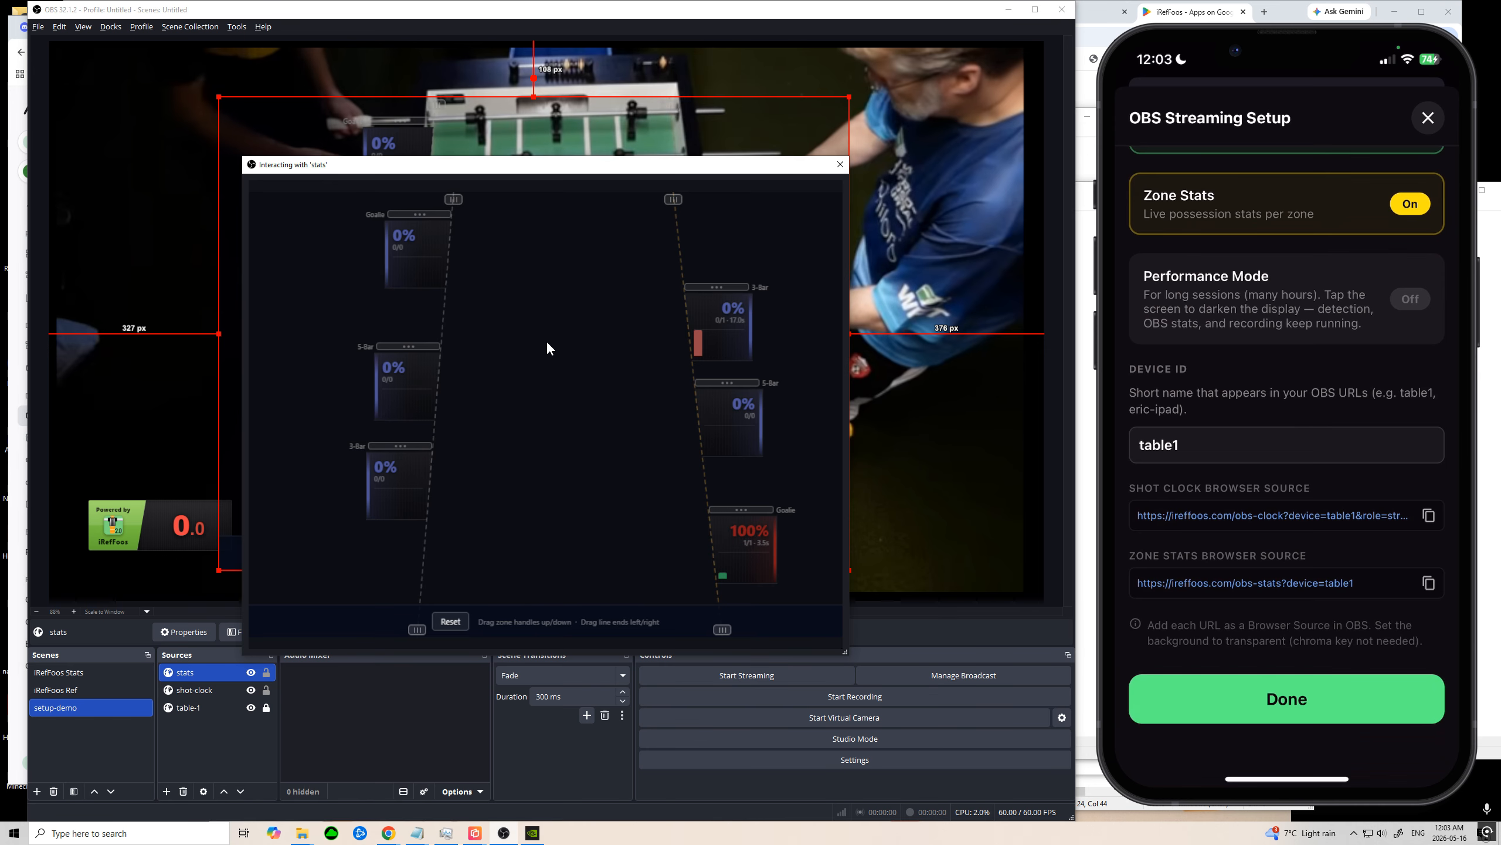
drag(523, 164, 835, 278)
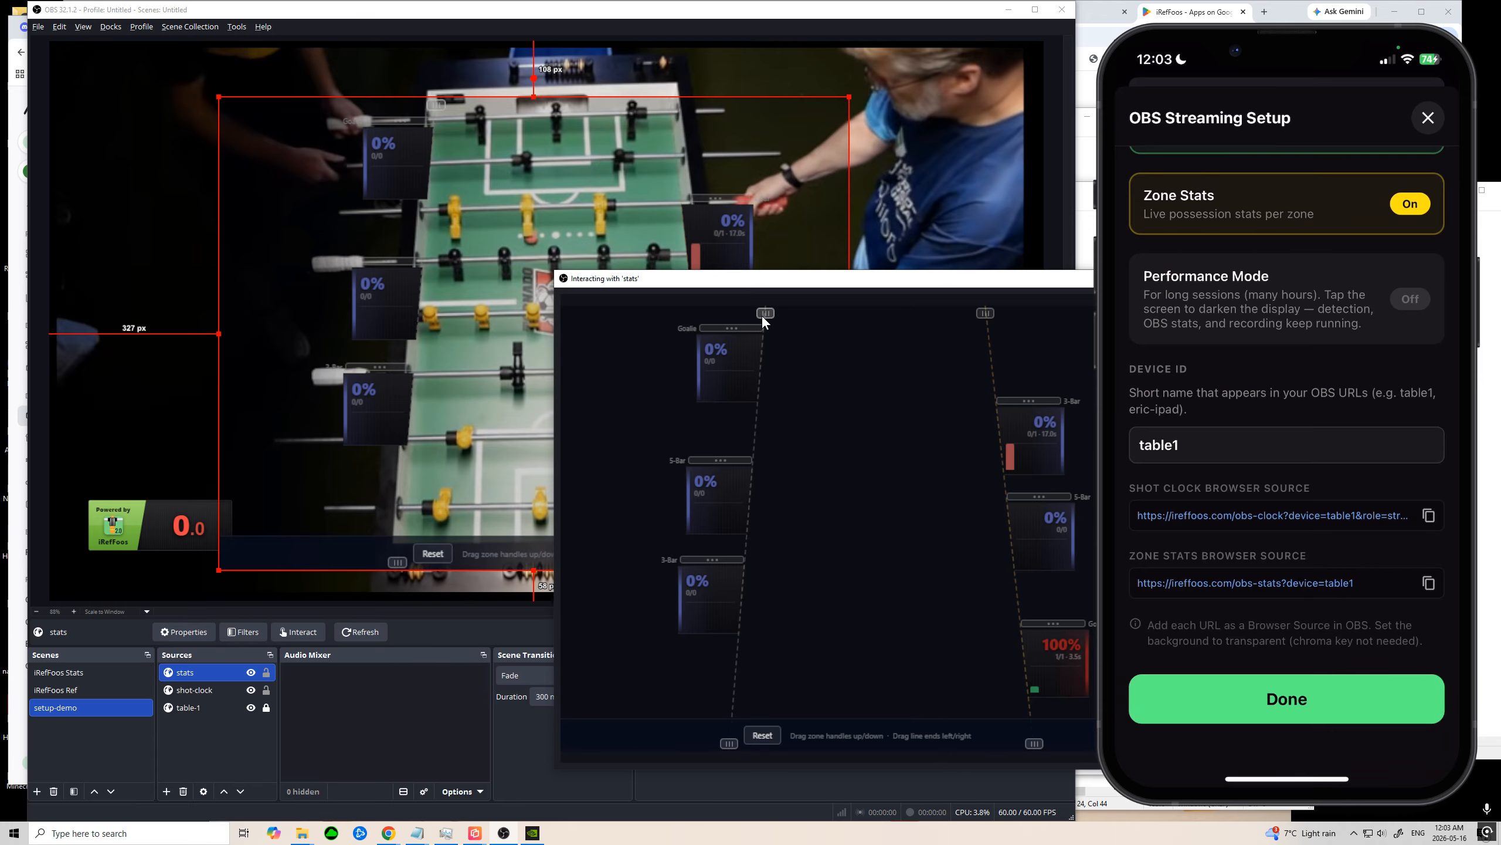
mouse_move(763, 315)
mouse_down()
mouse_move(736, 320)
mouse_move(750, 315)
mouse_up()
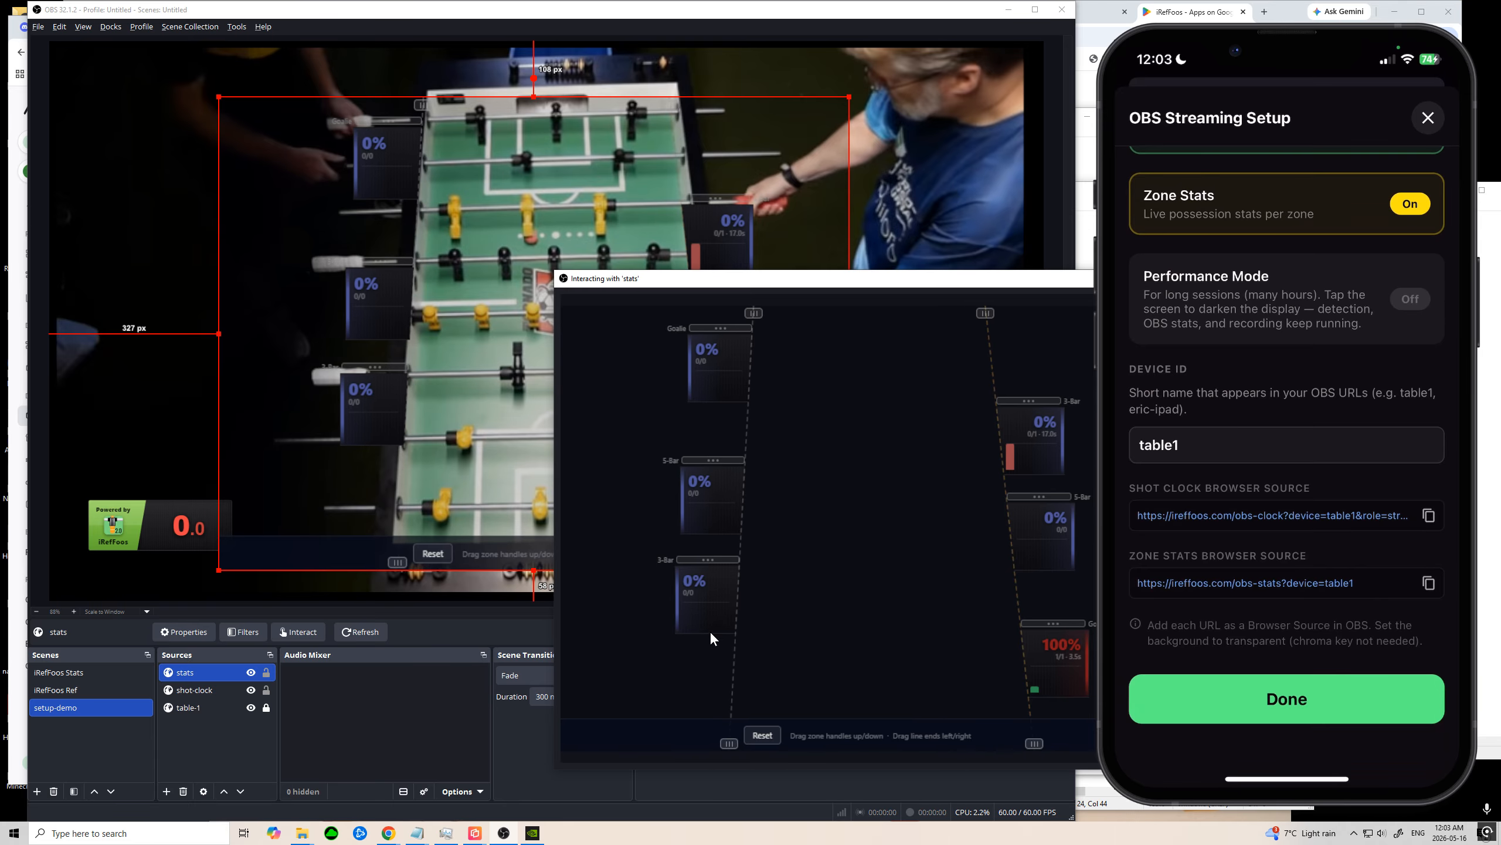
drag(736, 744, 725, 735)
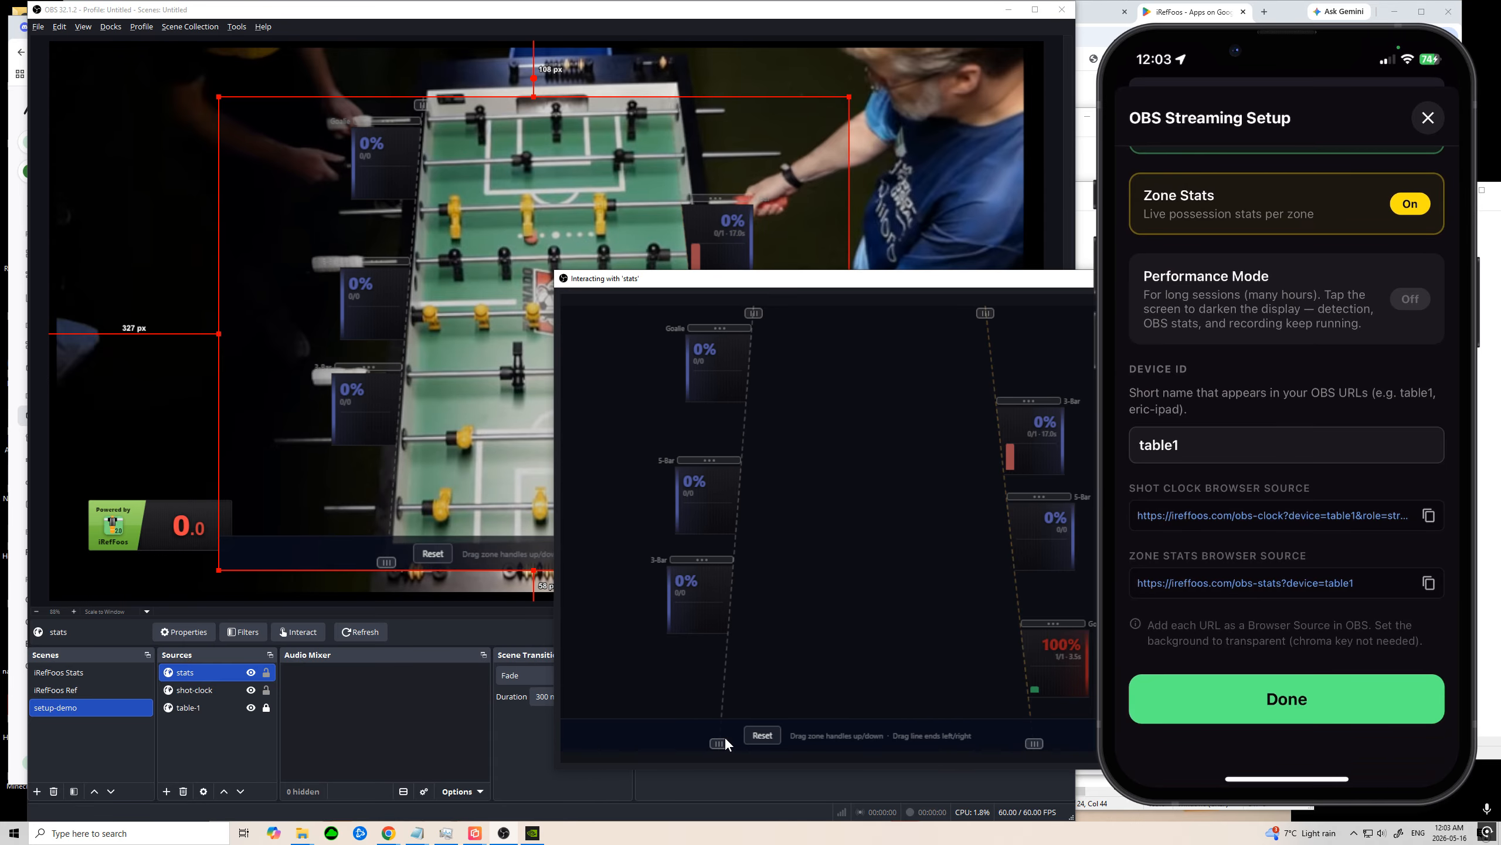
Step: Raise the left-side 3-Bar, 5-Bar and Goalie stat zones to line up with their rods
mouse_move(697, 559)
mouse_down()
mouse_move(695, 619)
mouse_move(696, 557)
mouse_up()
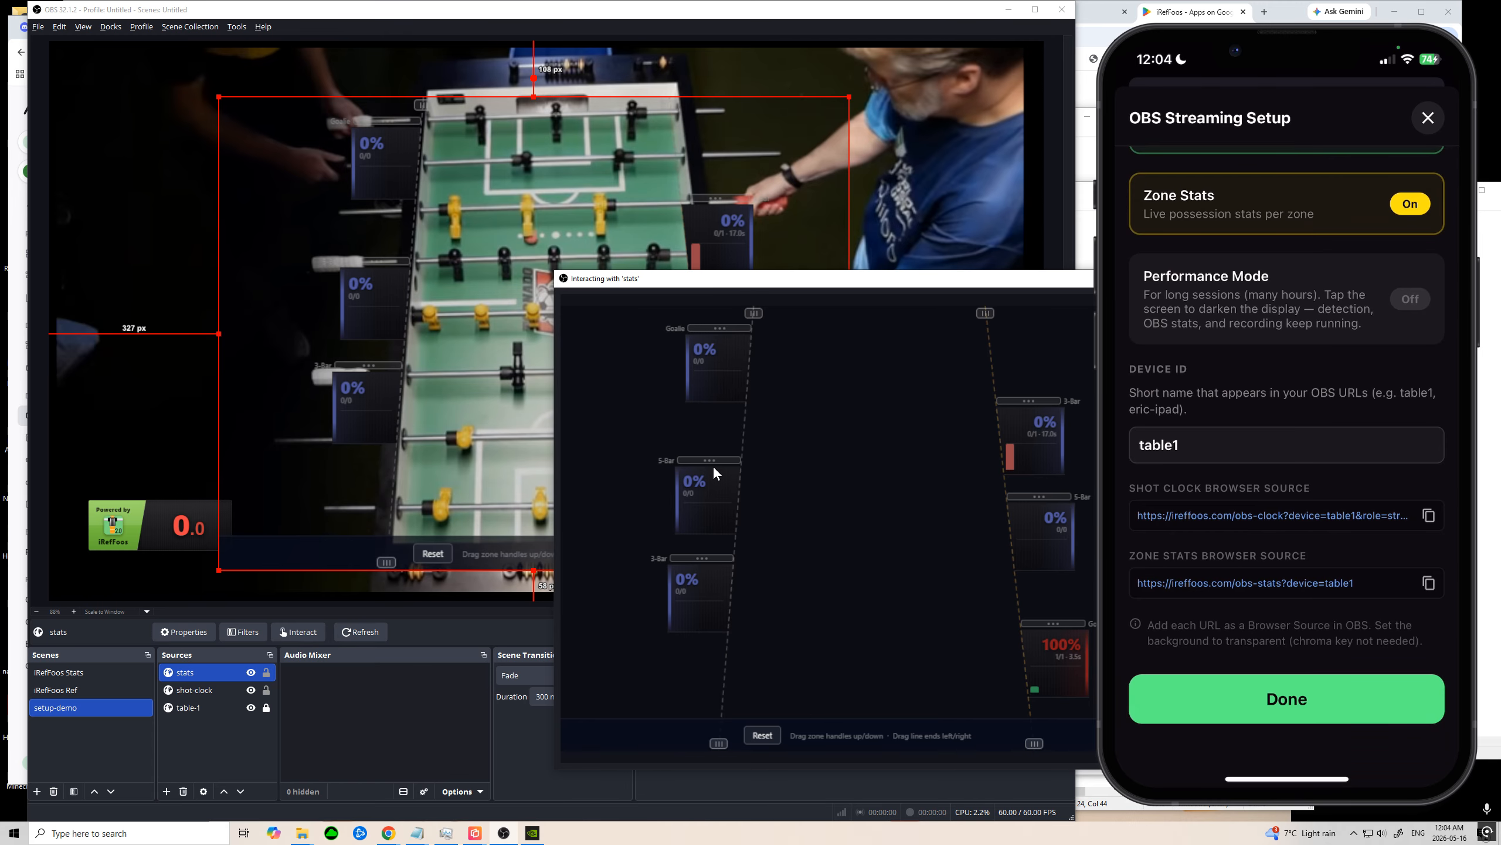
drag(711, 460, 712, 435)
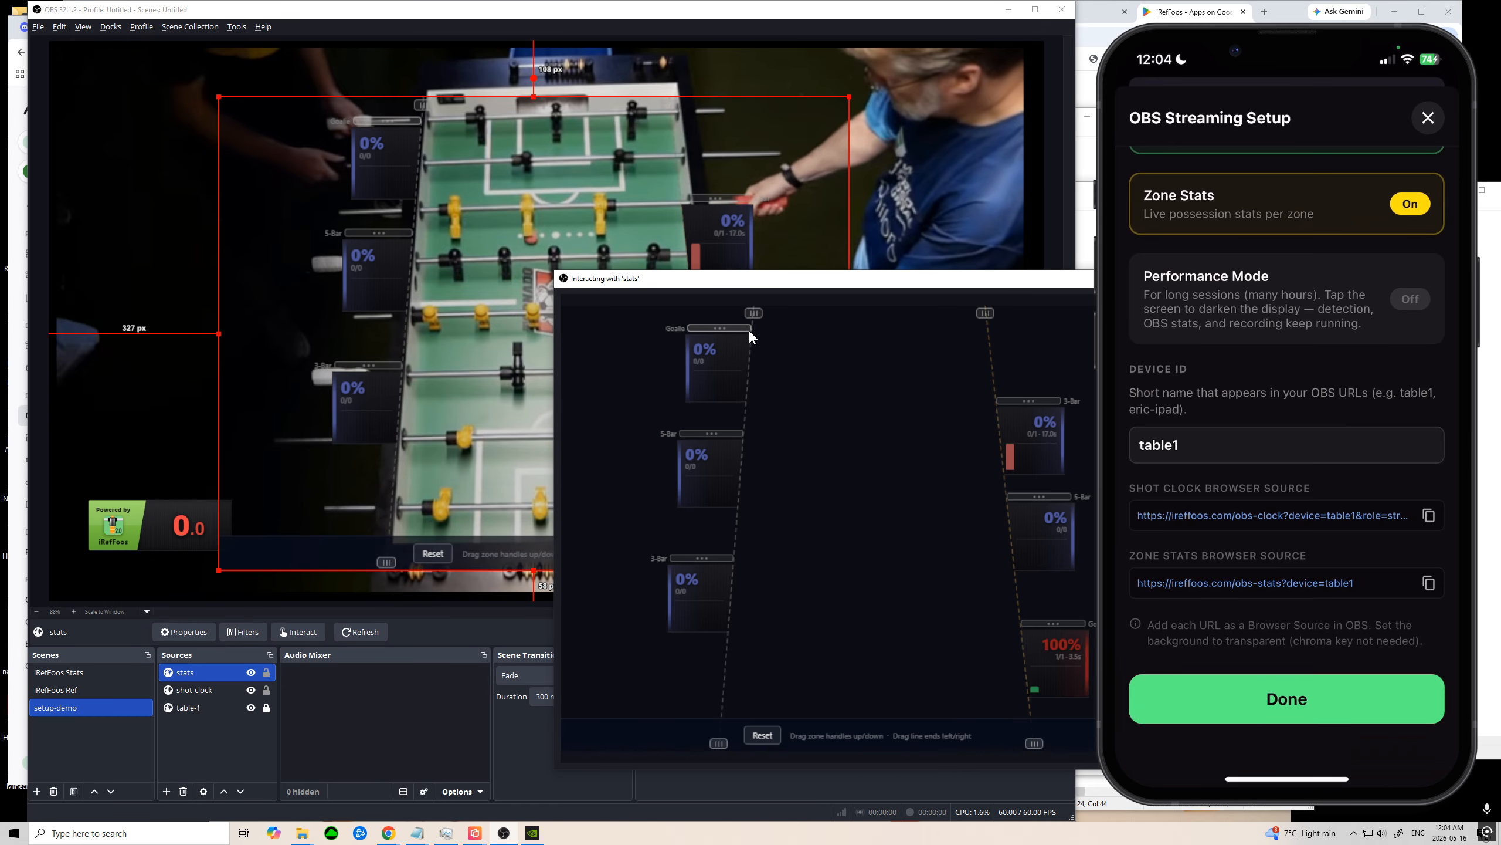
drag(737, 327, 736, 319)
Step: Shift both ends of the stats overlay's right guide line outward to follow the table's edge
drag(803, 282, 312, 228)
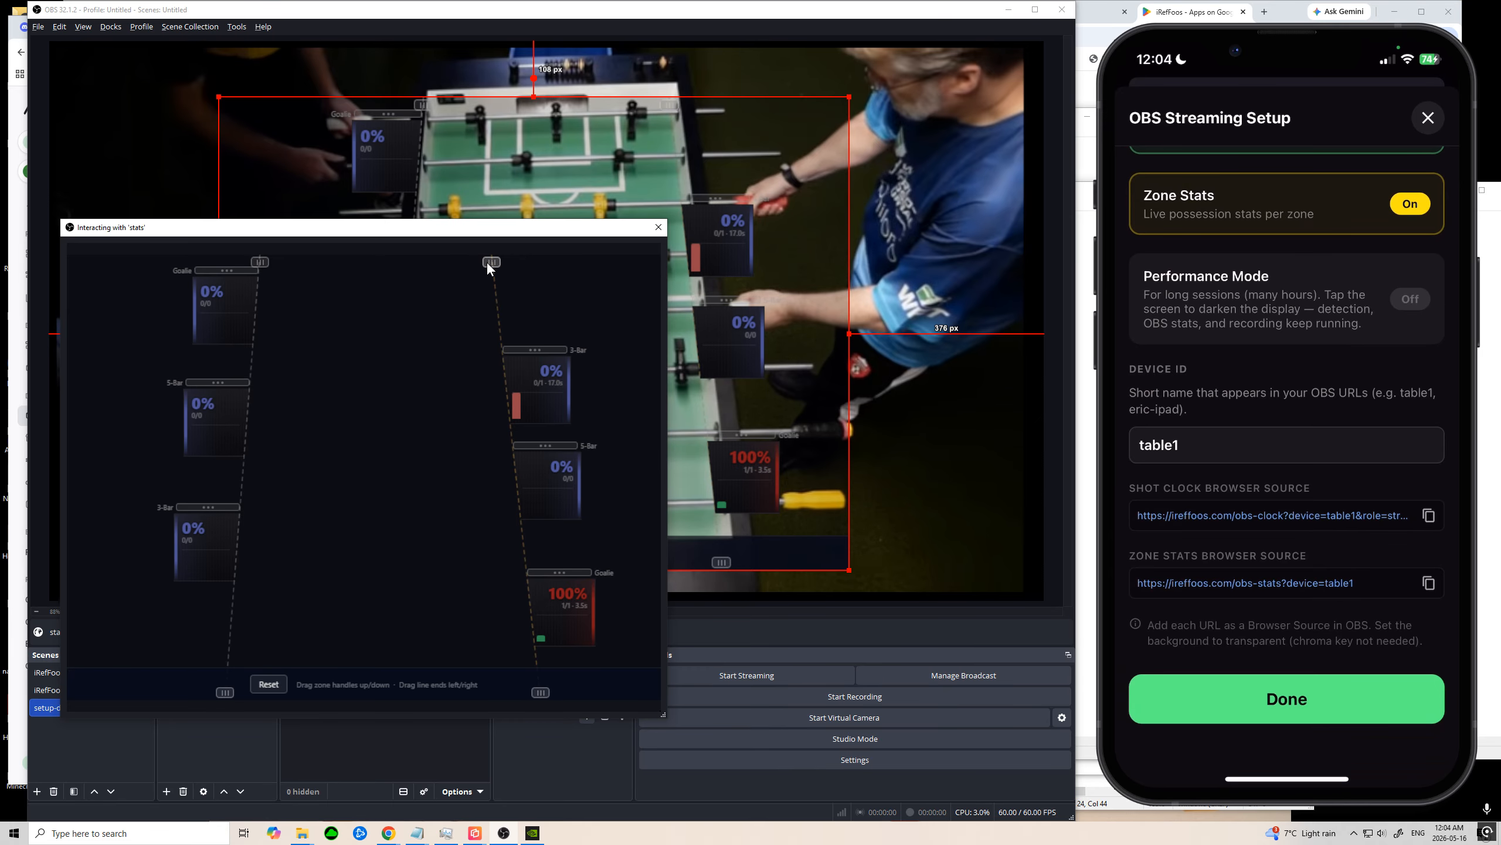
drag(487, 263, 499, 259)
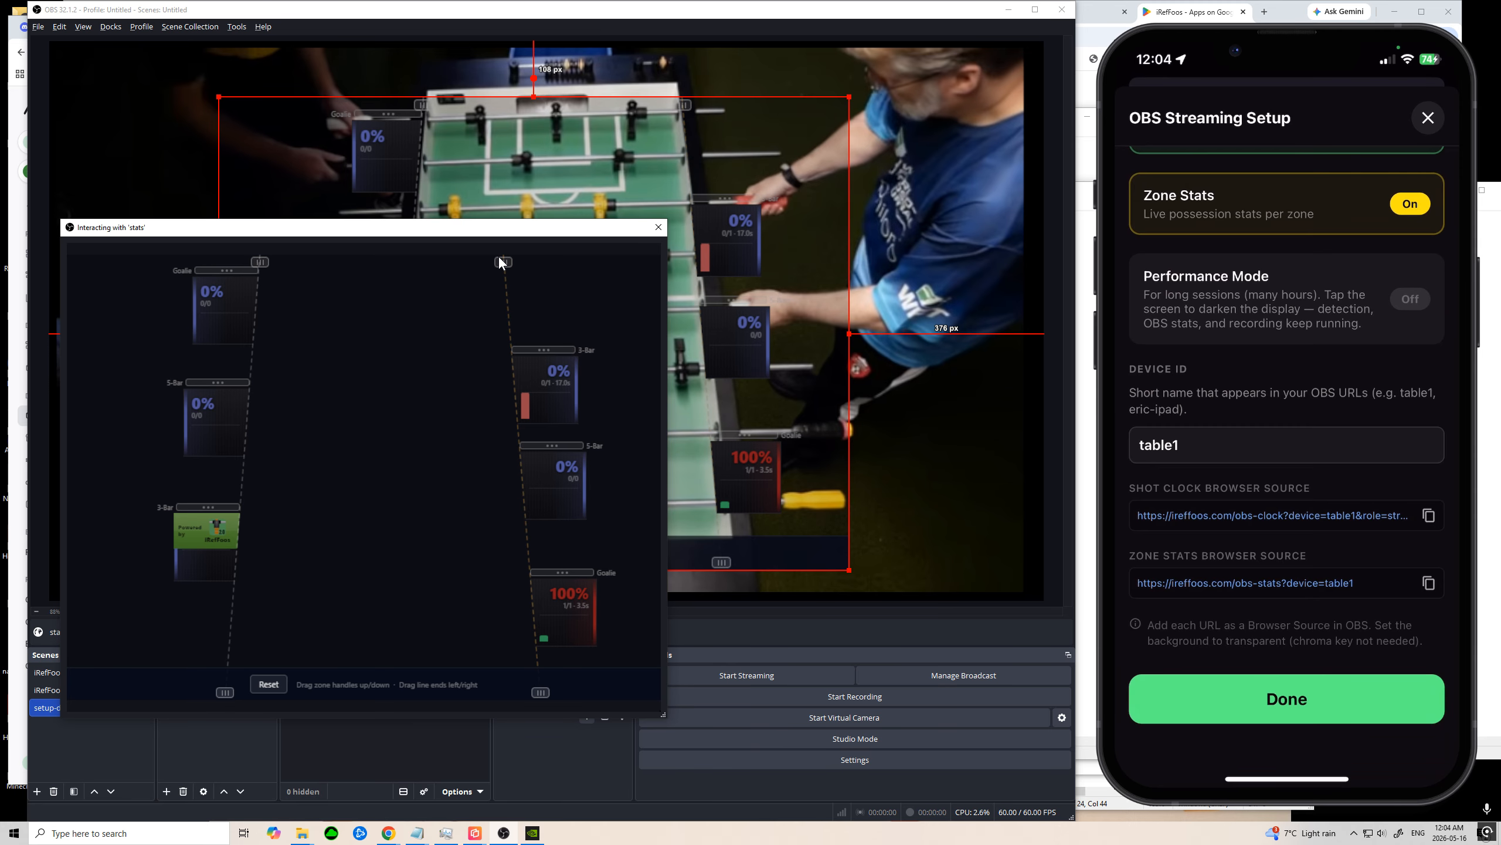
drag(542, 692, 558, 683)
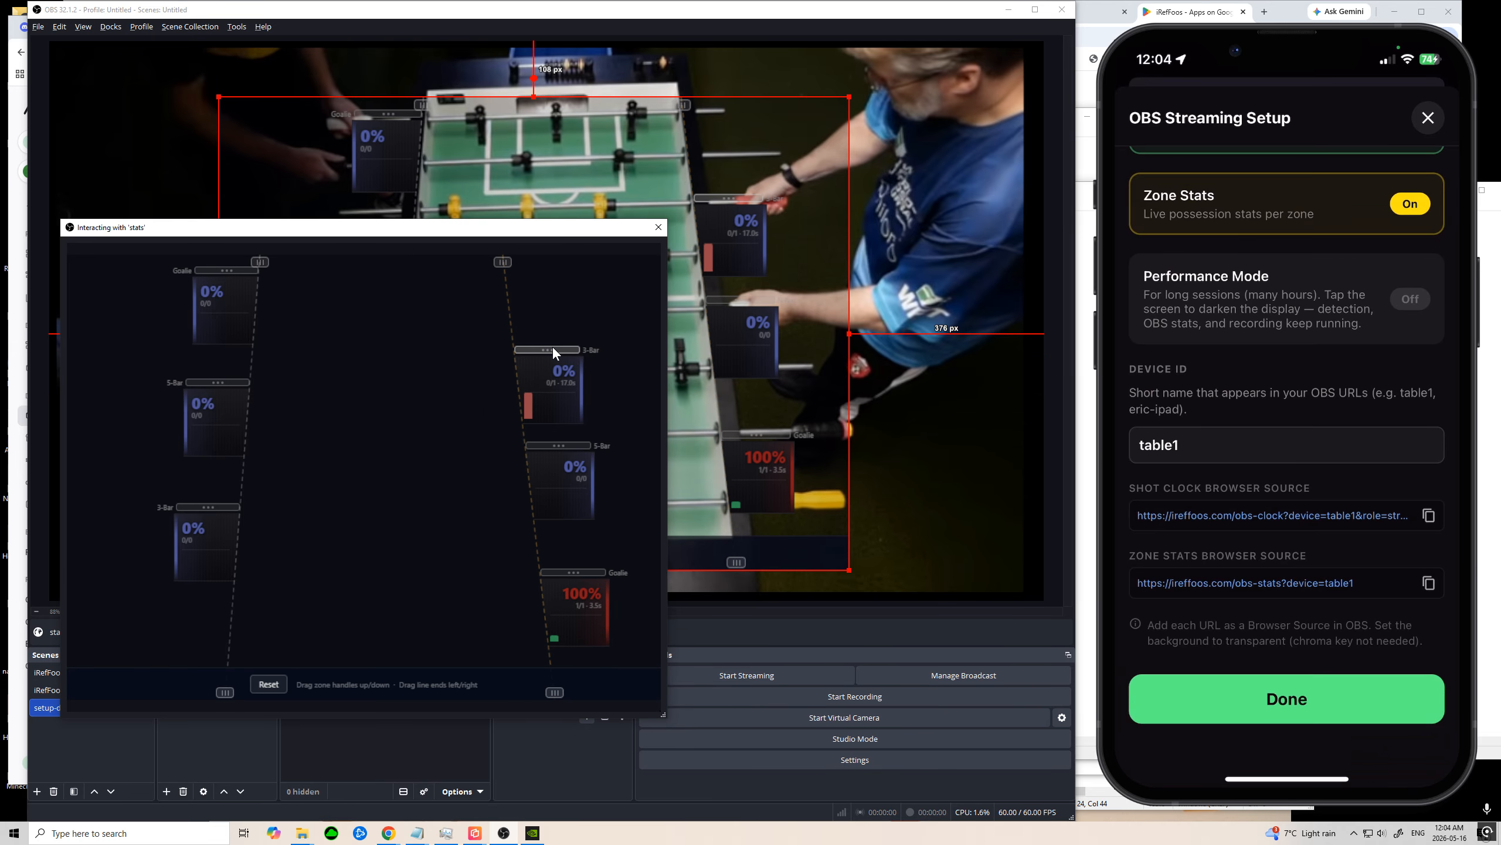
Step: Raise the right-side 3-Bar, 5-Bar and Goalie stat zones to line up with their rods and close the interaction window
drag(553, 349, 549, 330)
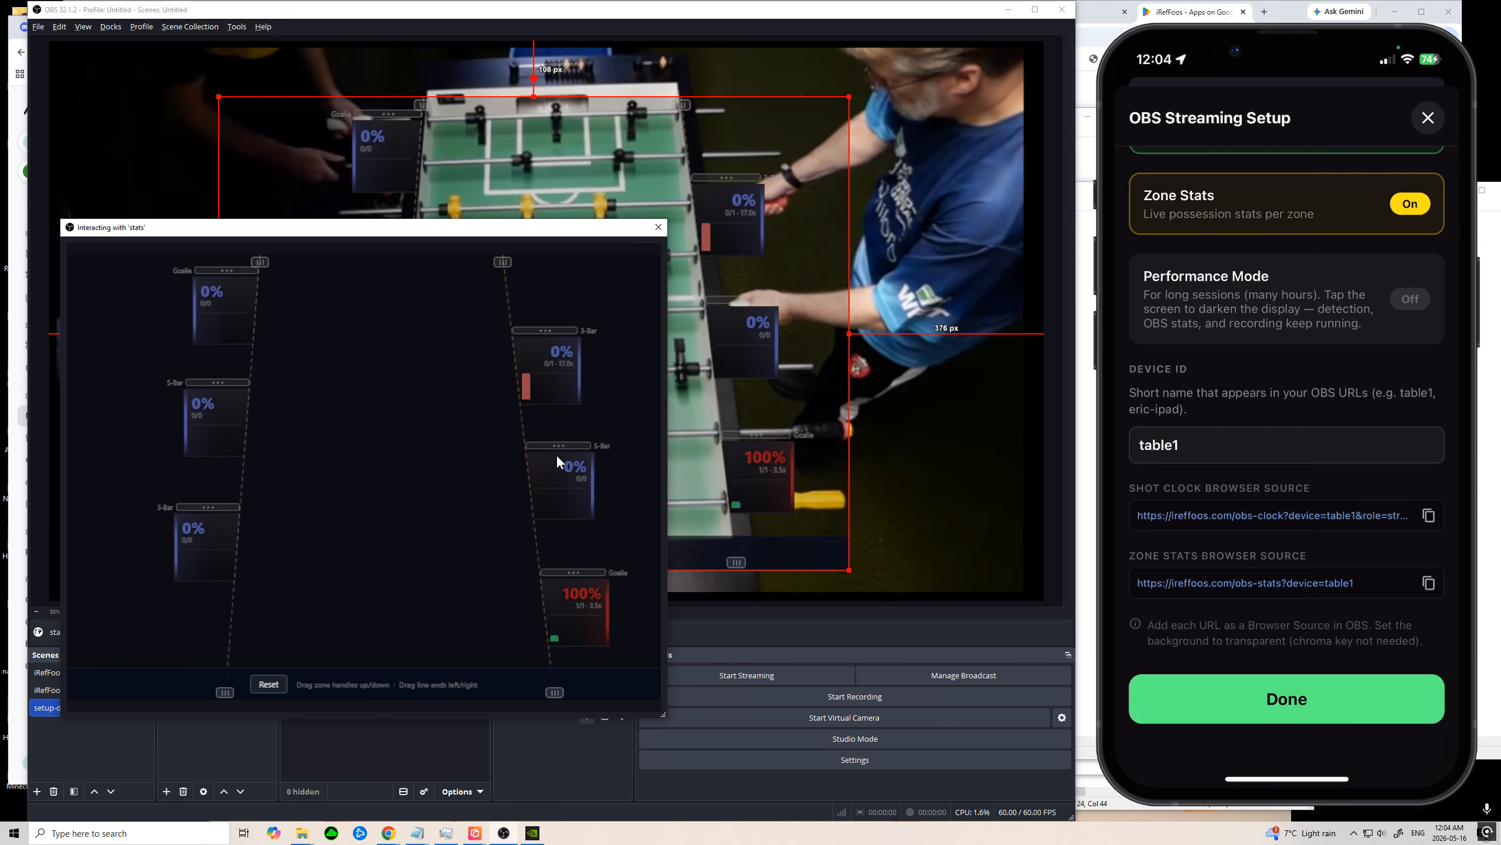
drag(556, 446, 558, 422)
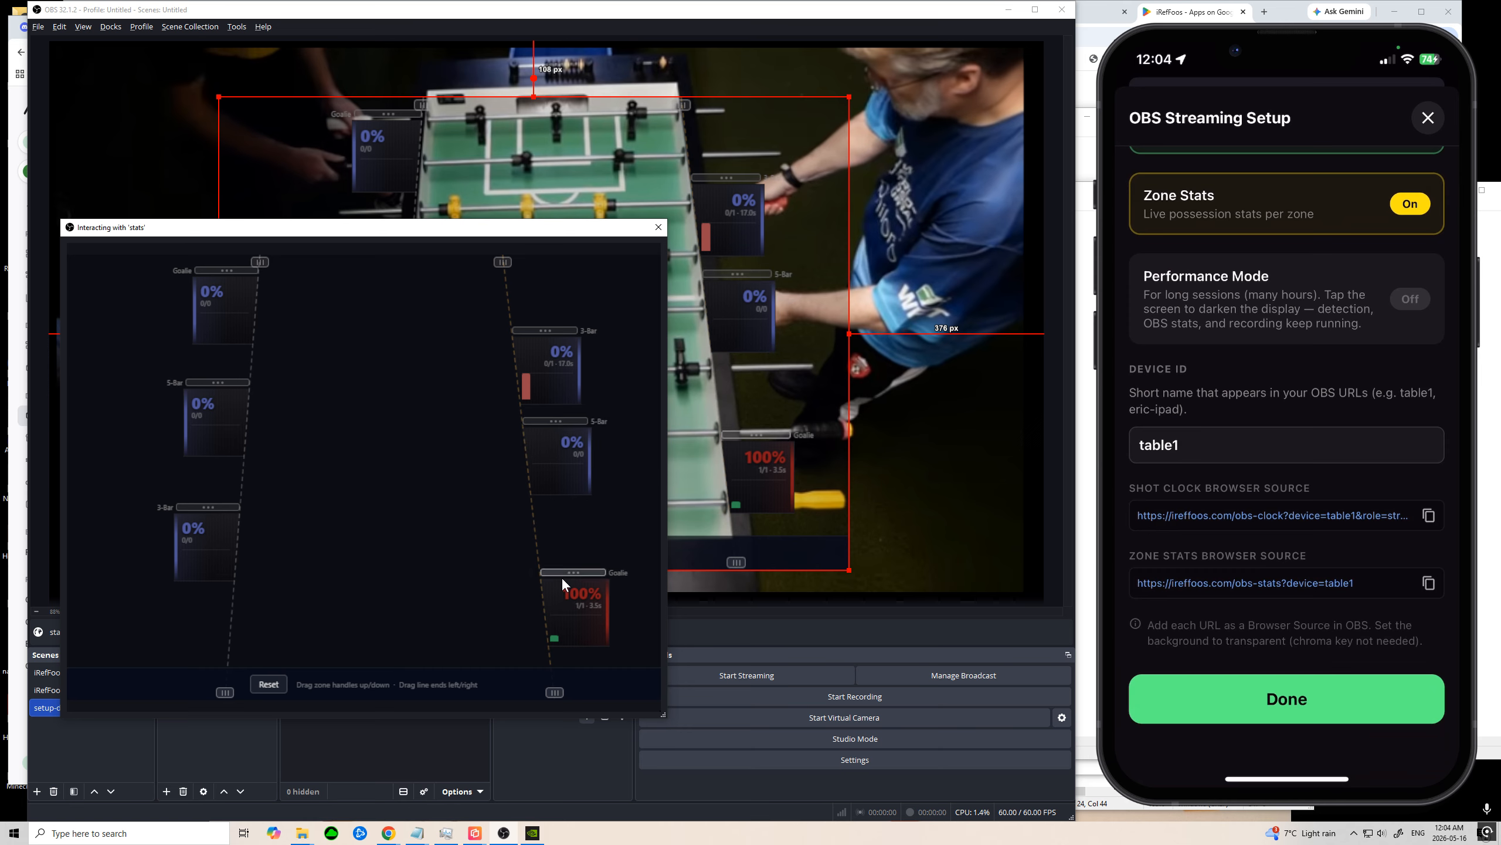
drag(562, 570, 565, 563)
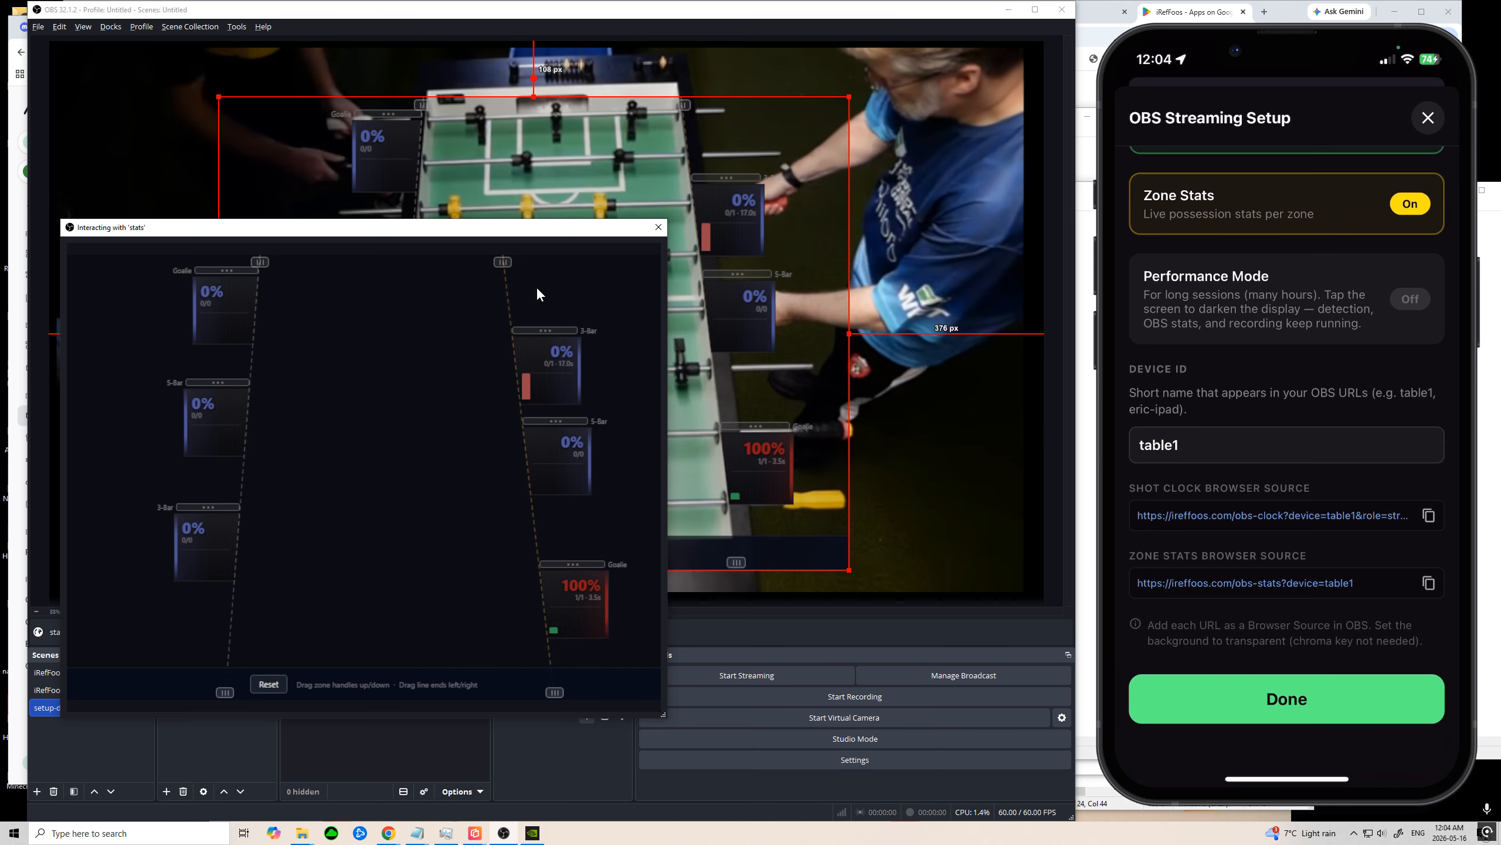
drag(546, 234, 613, 236)
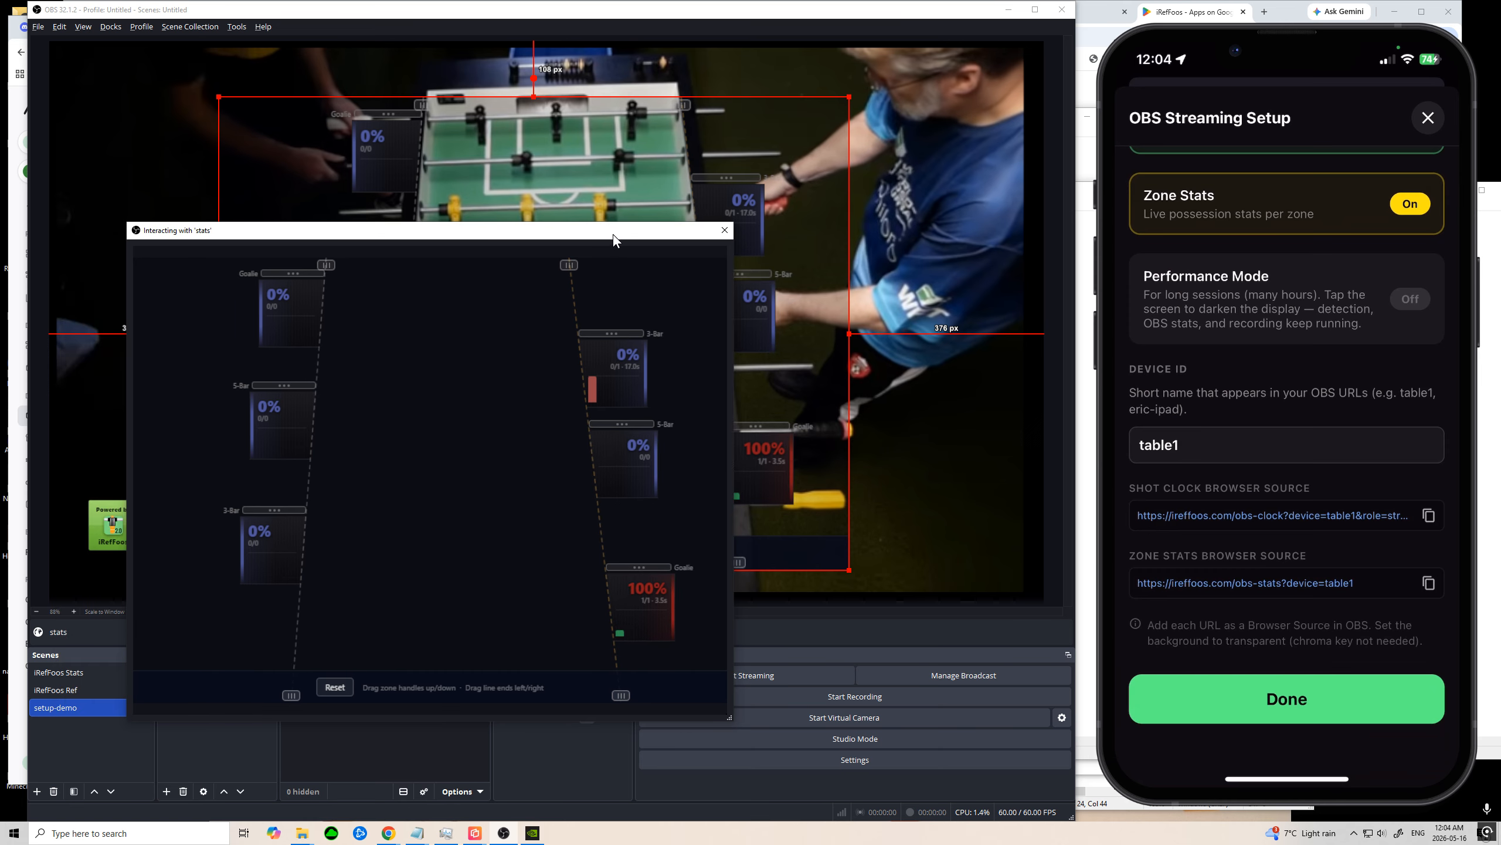
click(725, 230)
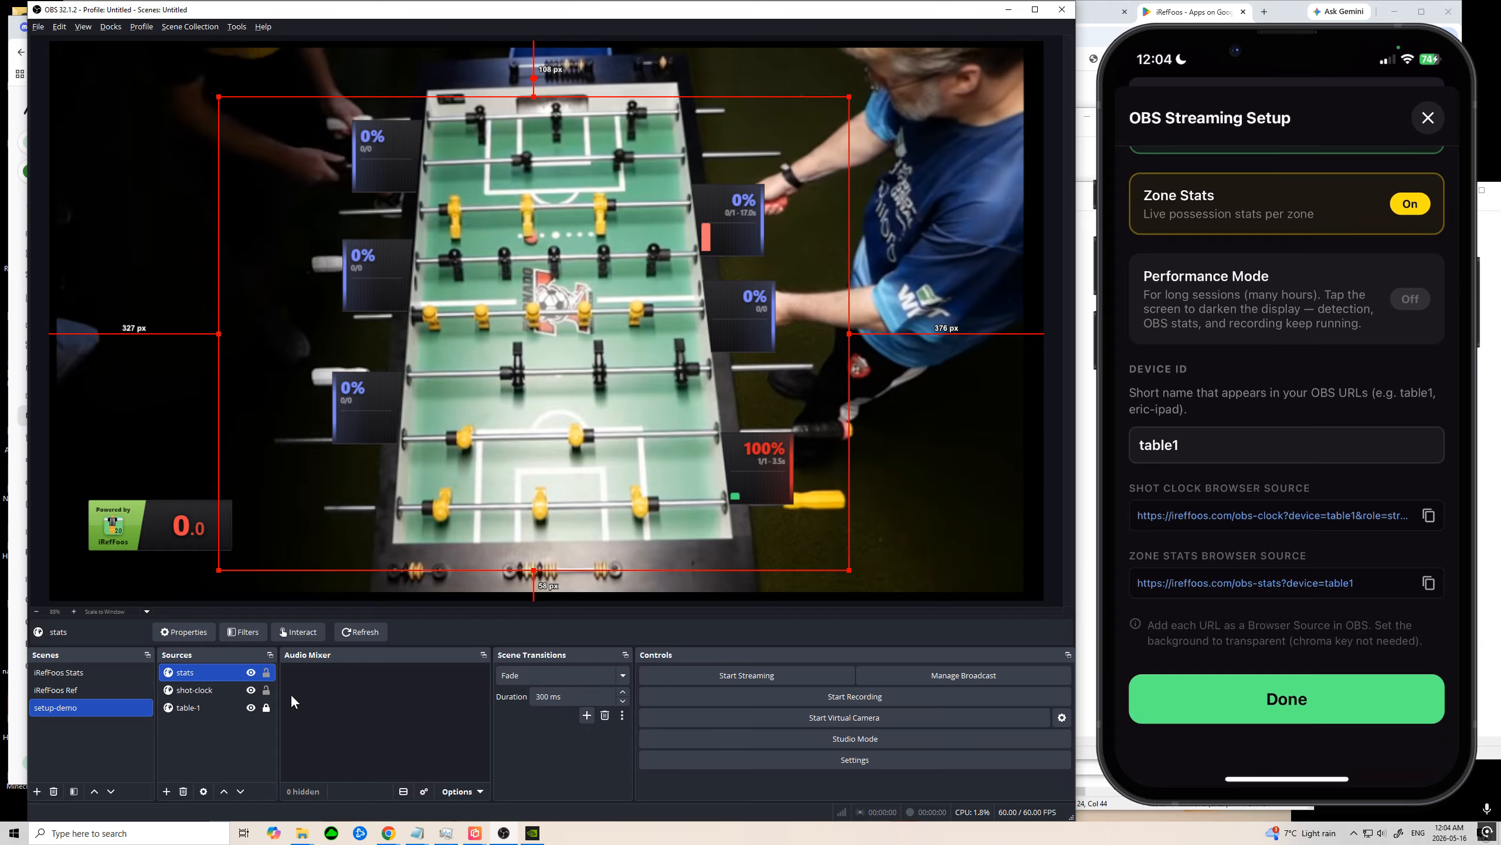
Step: Lock the stats and shot-clock sources and clear the source selection
click(267, 672)
click(267, 691)
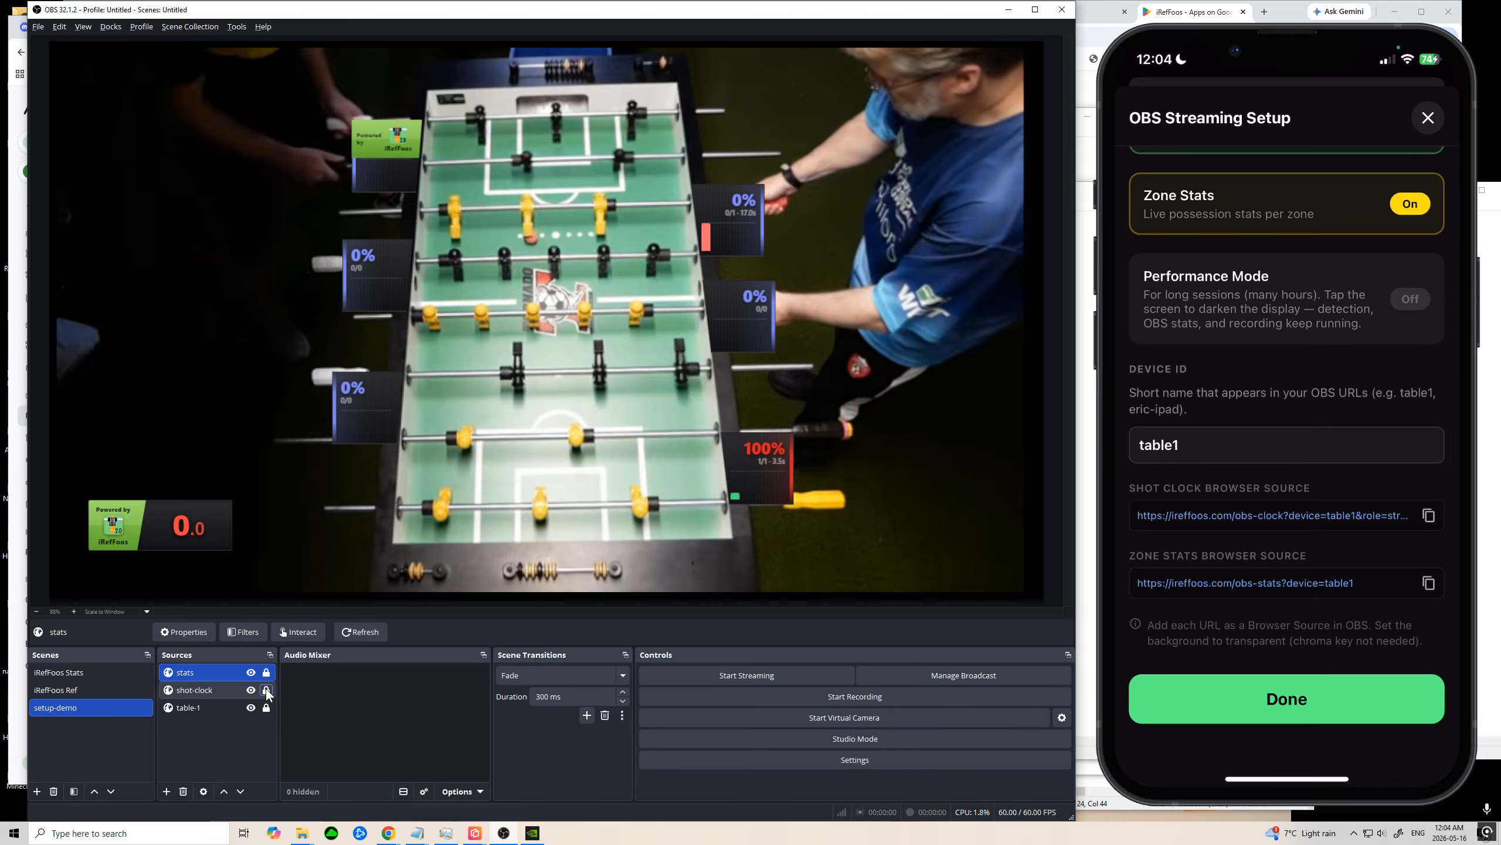
click(516, 356)
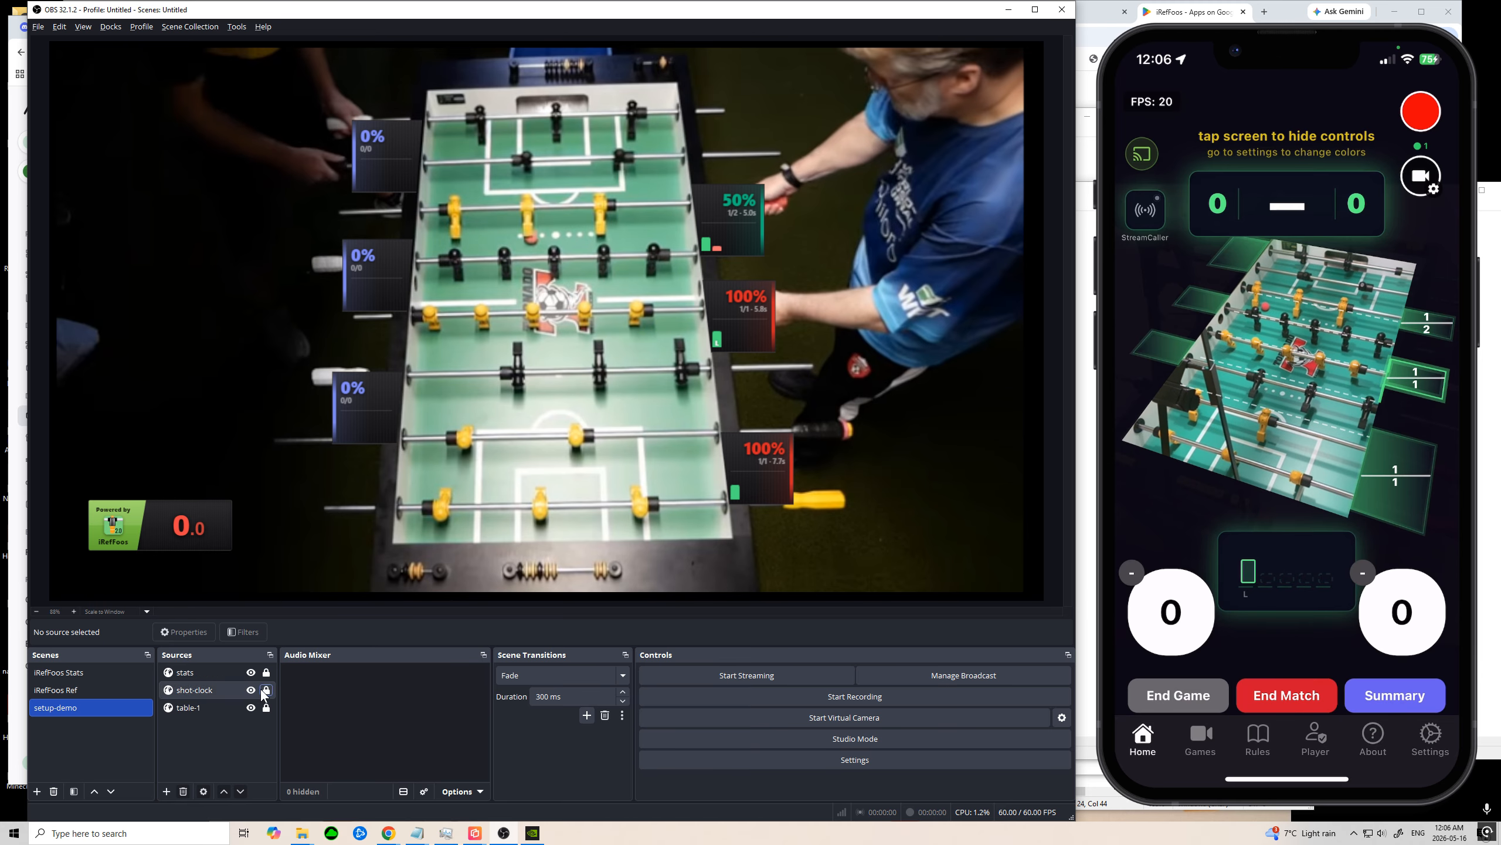
Step: Enable a custom frame rate of 5 FPS in the stats source's properties and accept them
click(213, 674)
right_click(214, 674)
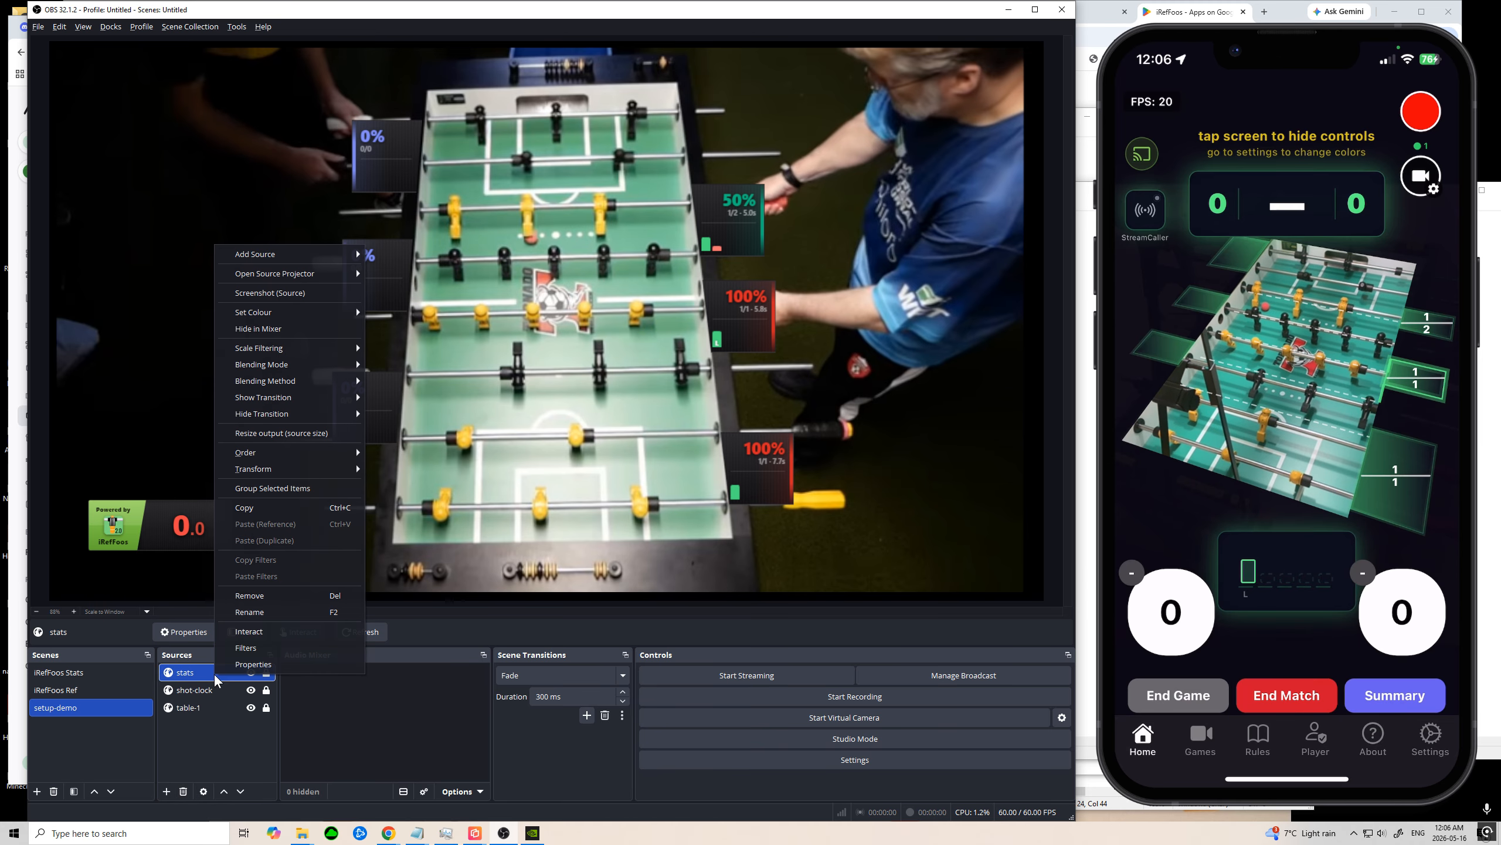
click(295, 665)
scroll(481, 483, down, 5)
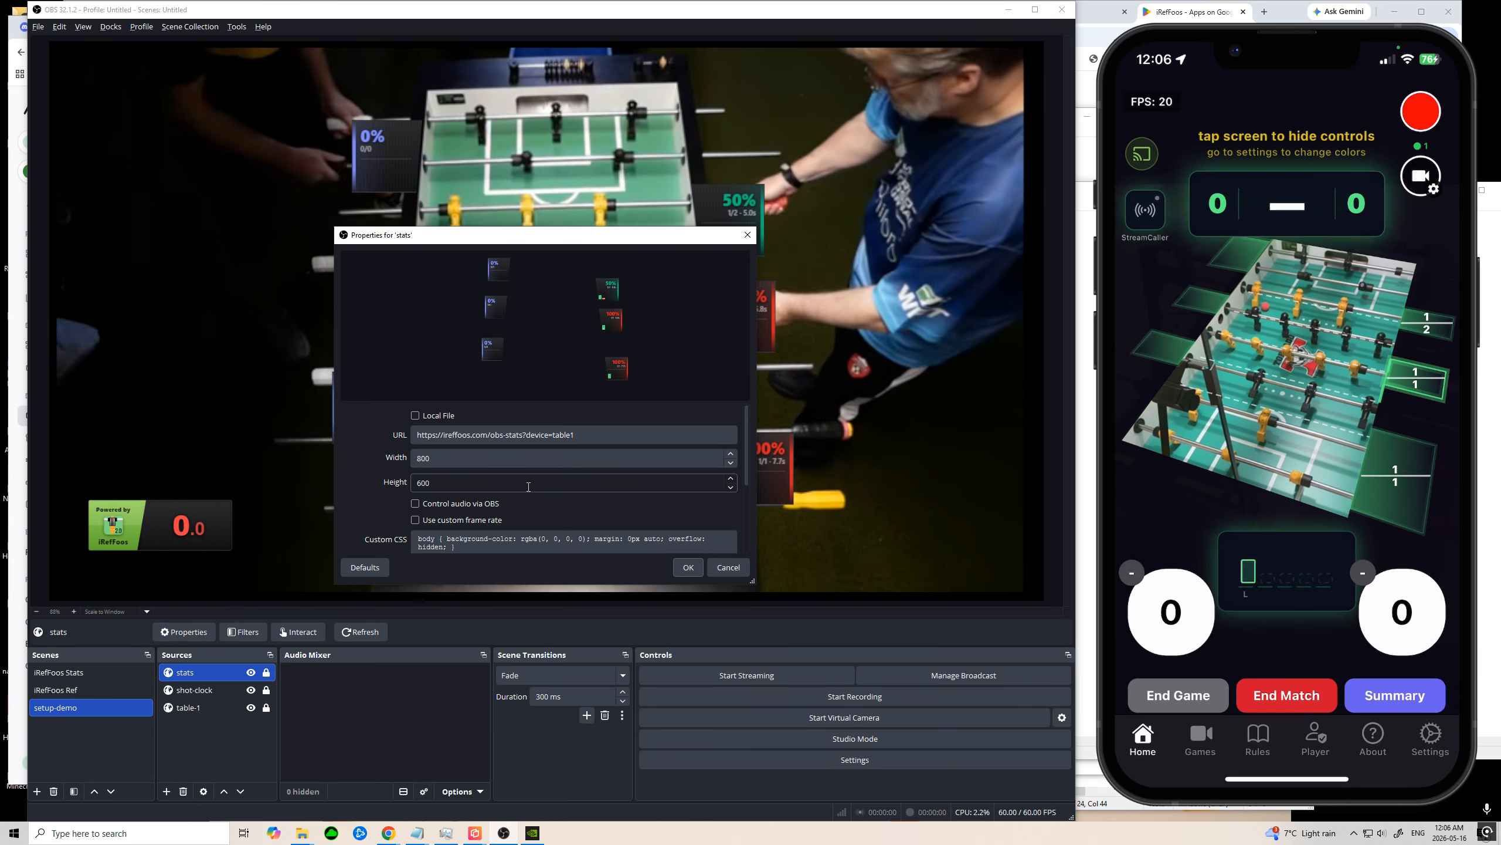
scroll(465, 485, up, 2)
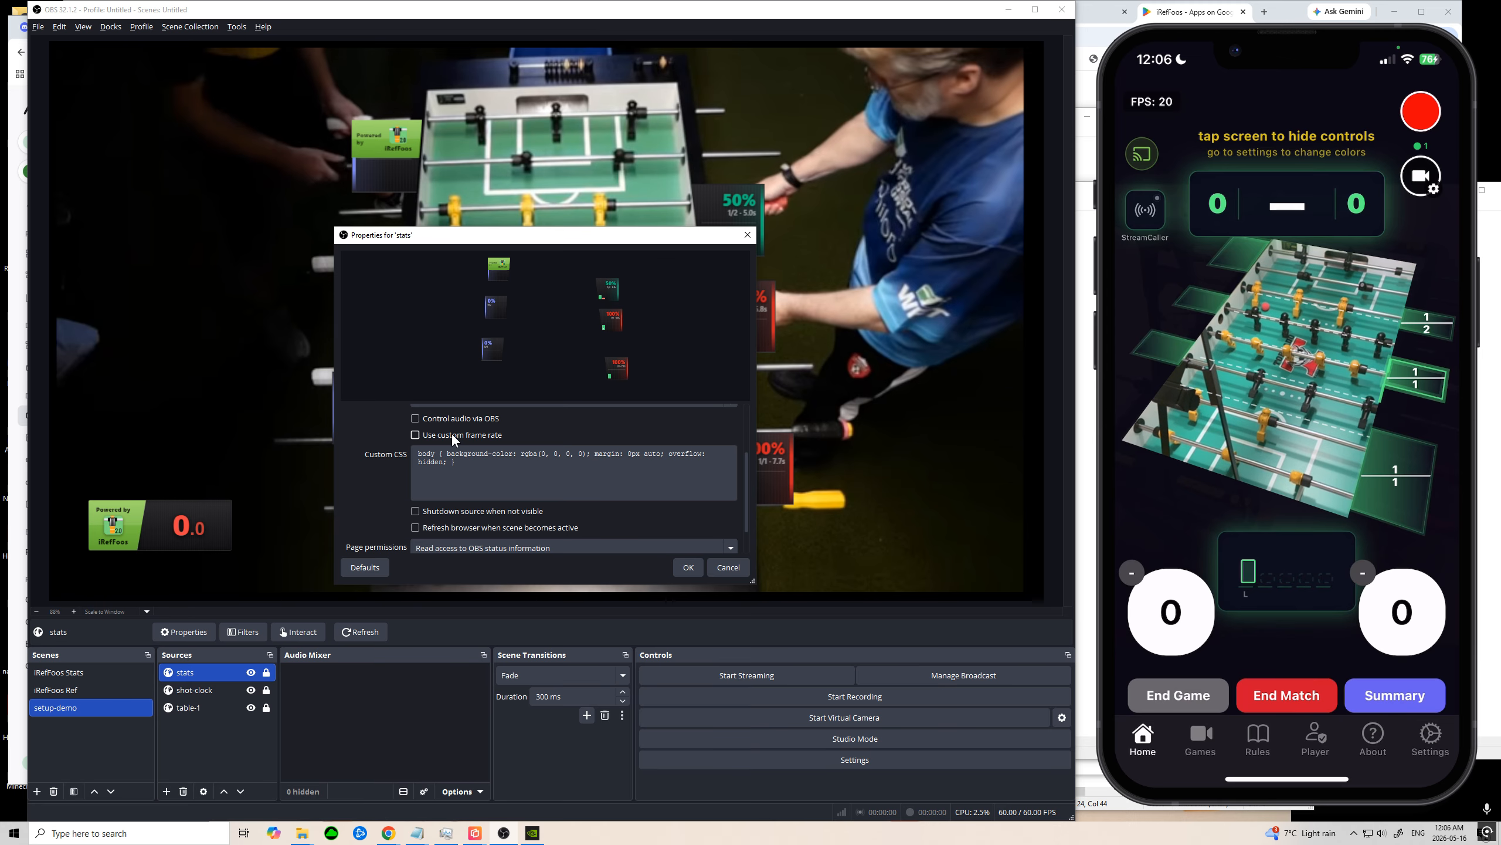
click(454, 438)
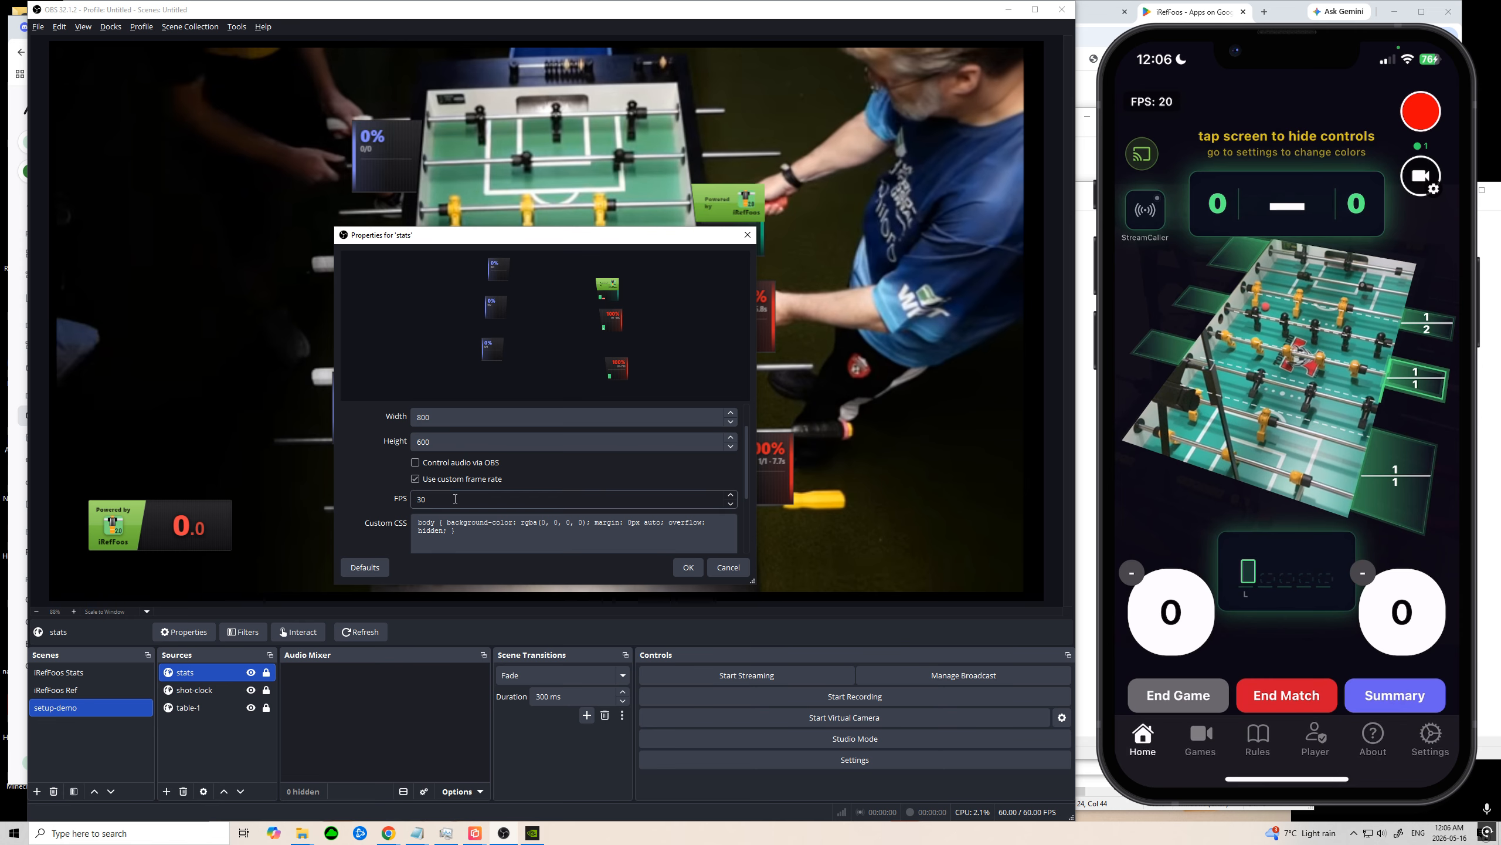
key(BackSpace)
key(BackSpace)
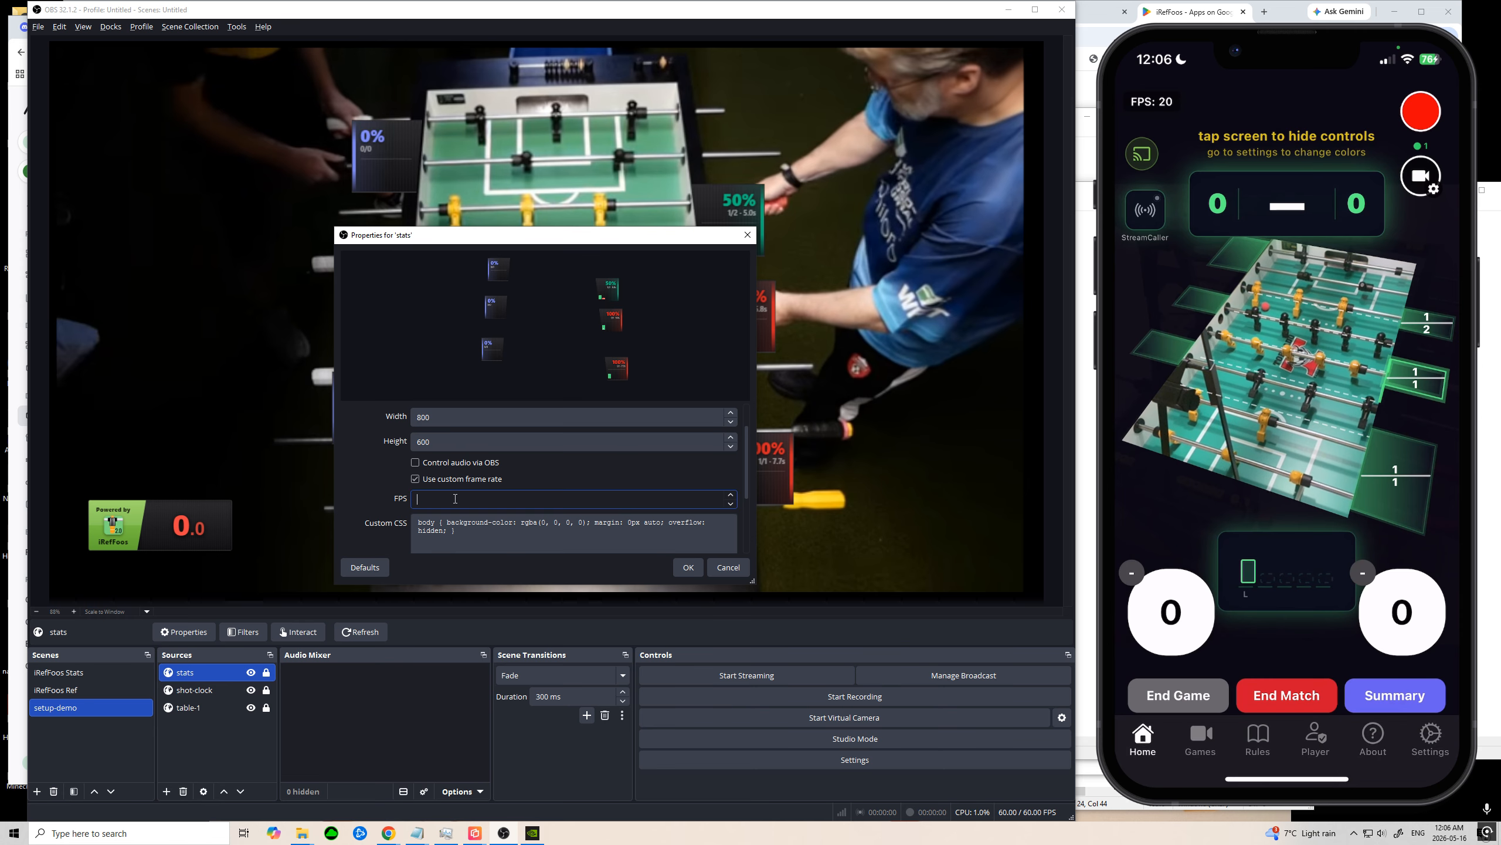
text(5)
click(689, 567)
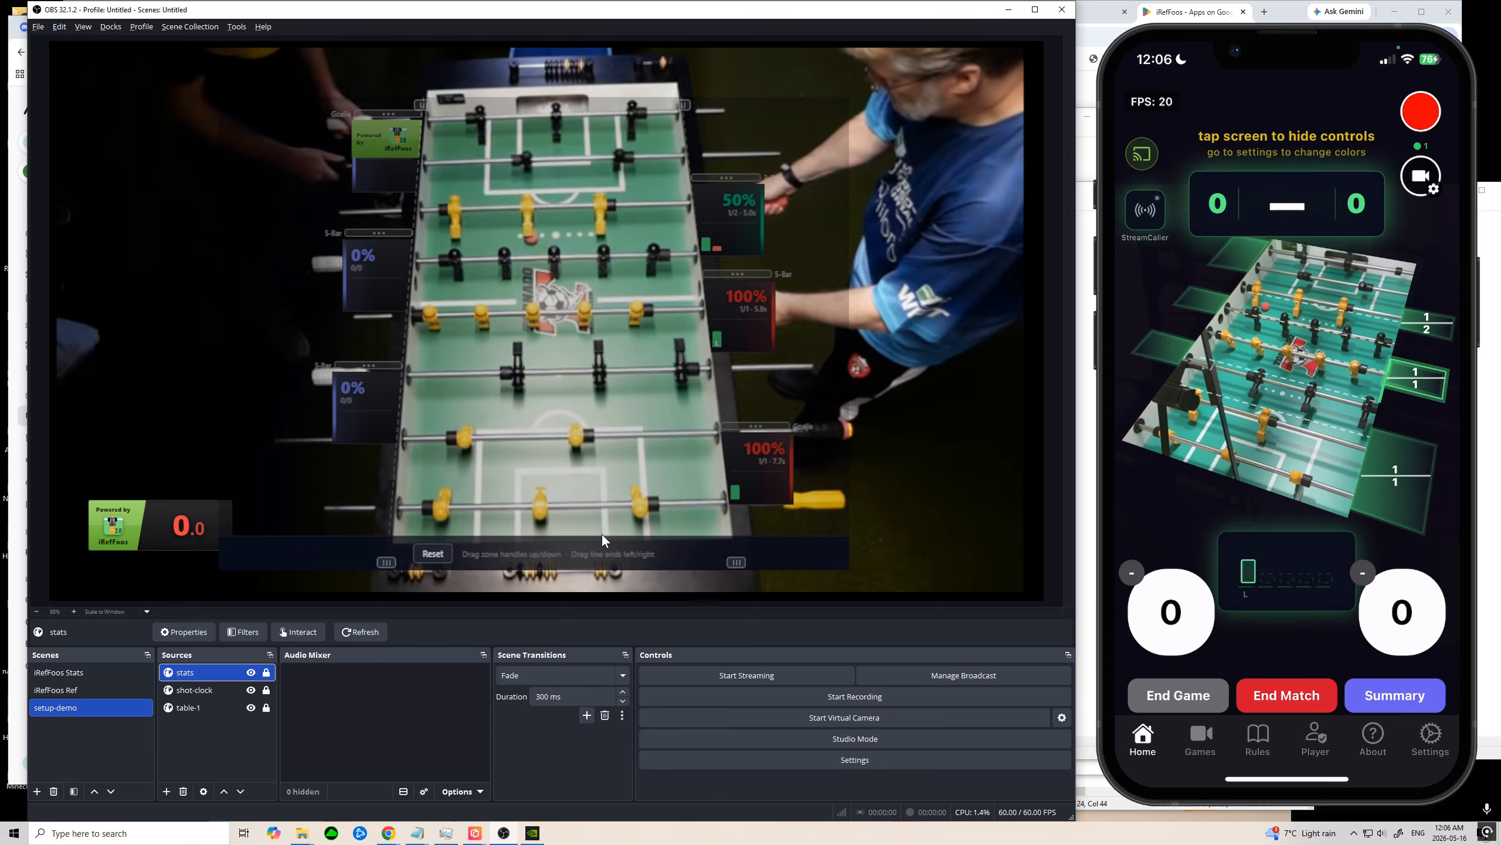
Step: Open the stats source for interaction to check its zone layout and close it again
right_click(672, 488)
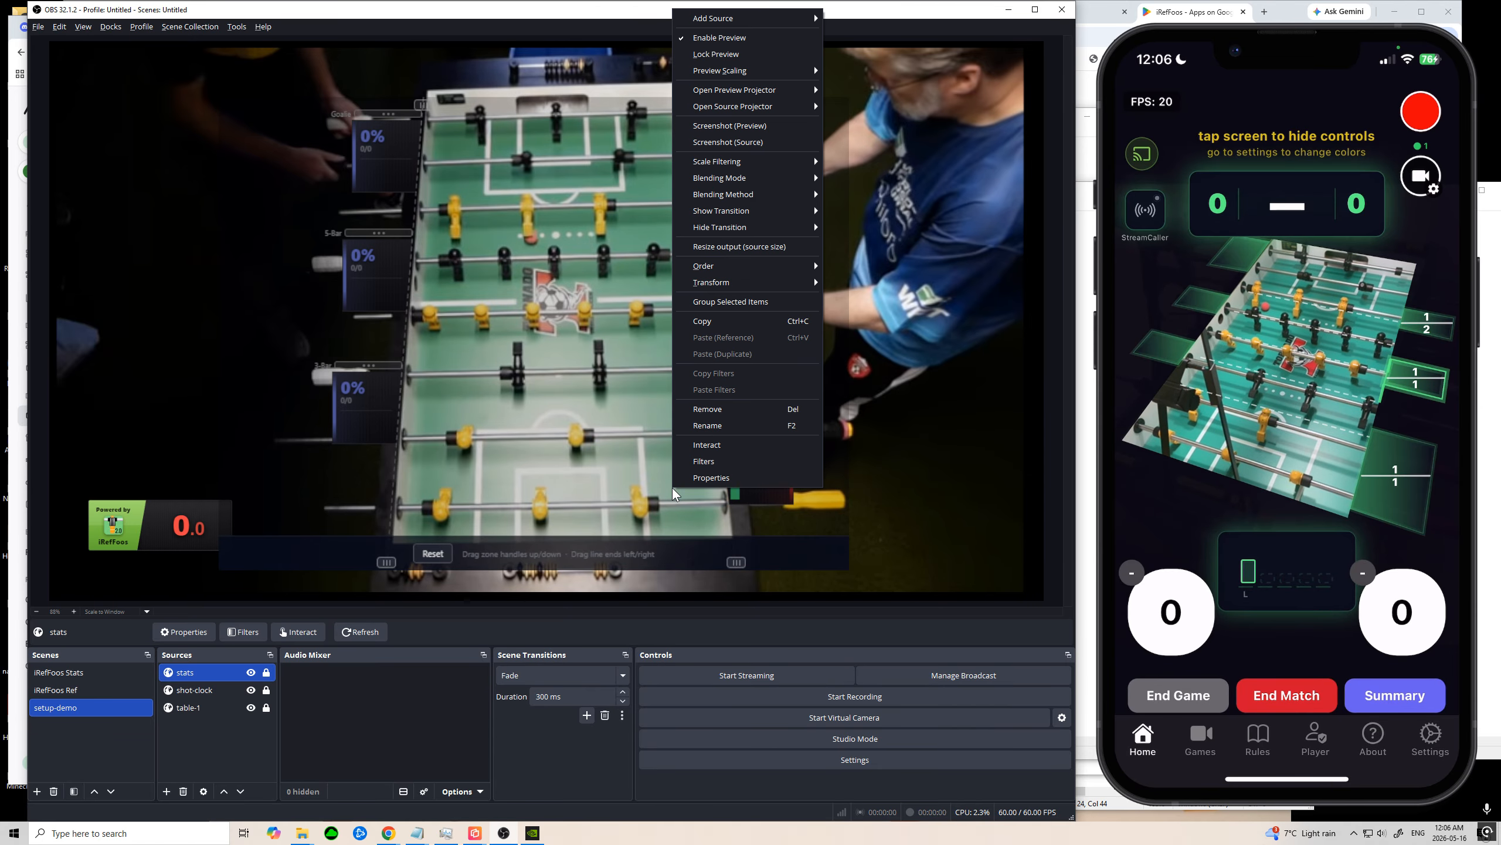
click(709, 447)
click(839, 164)
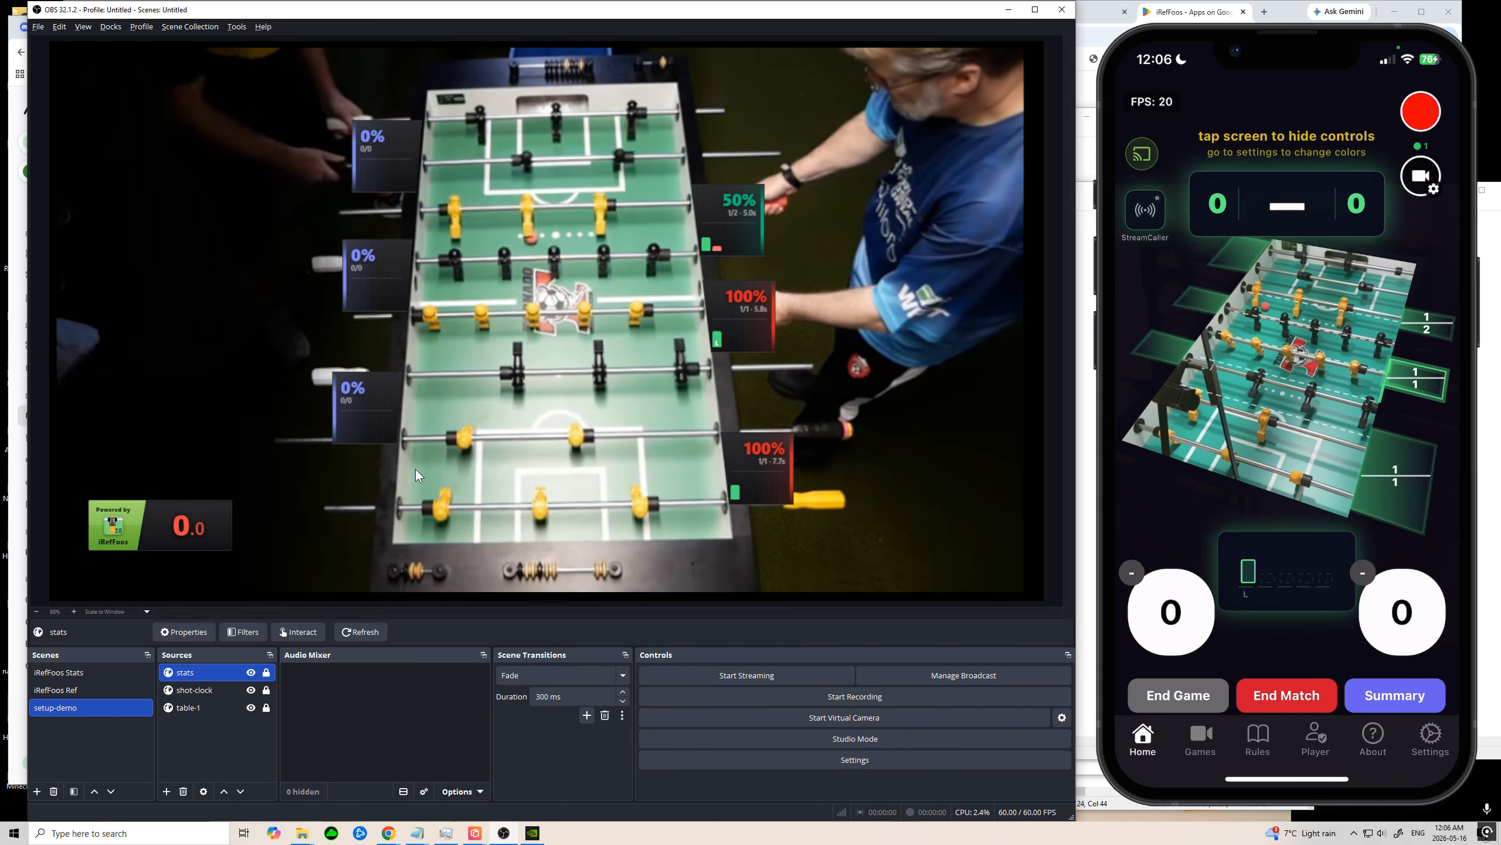
Step: Enable a custom frame rate of 10 FPS in the shot-clock source's properties and accept them
click(188, 691)
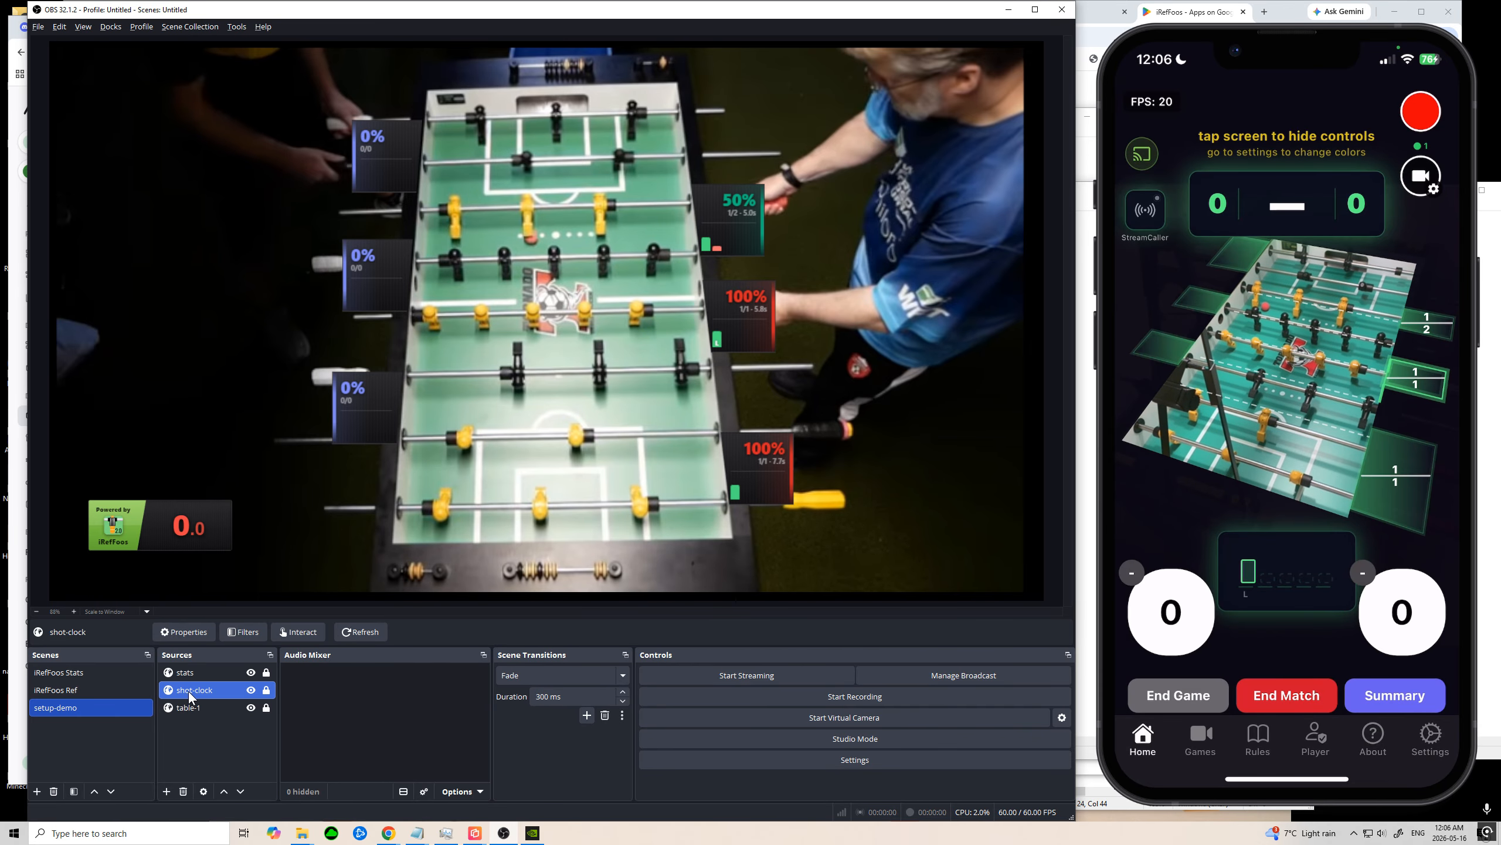
right_click(188, 692)
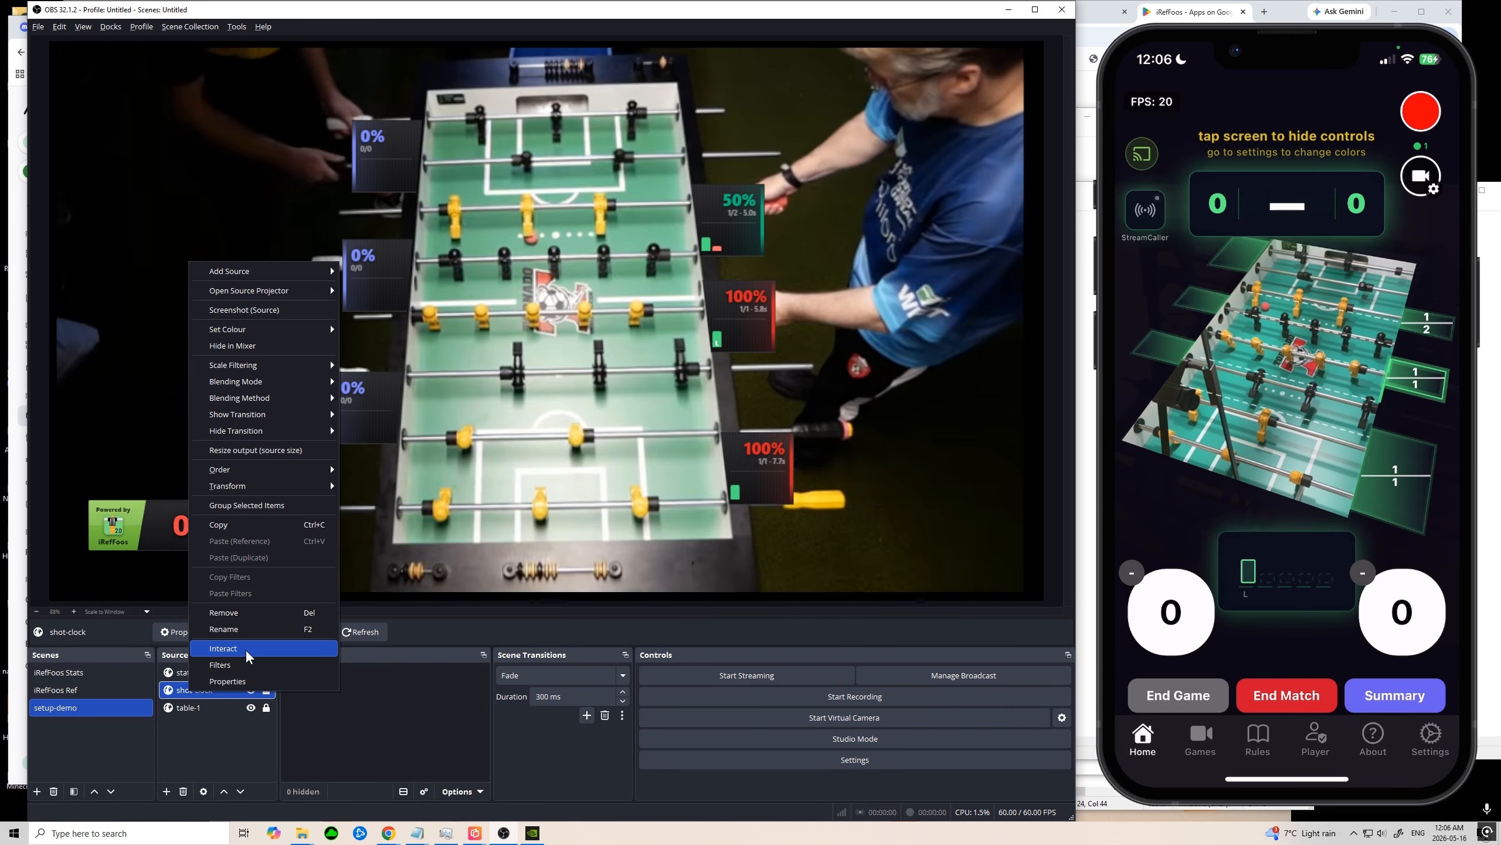
click(247, 681)
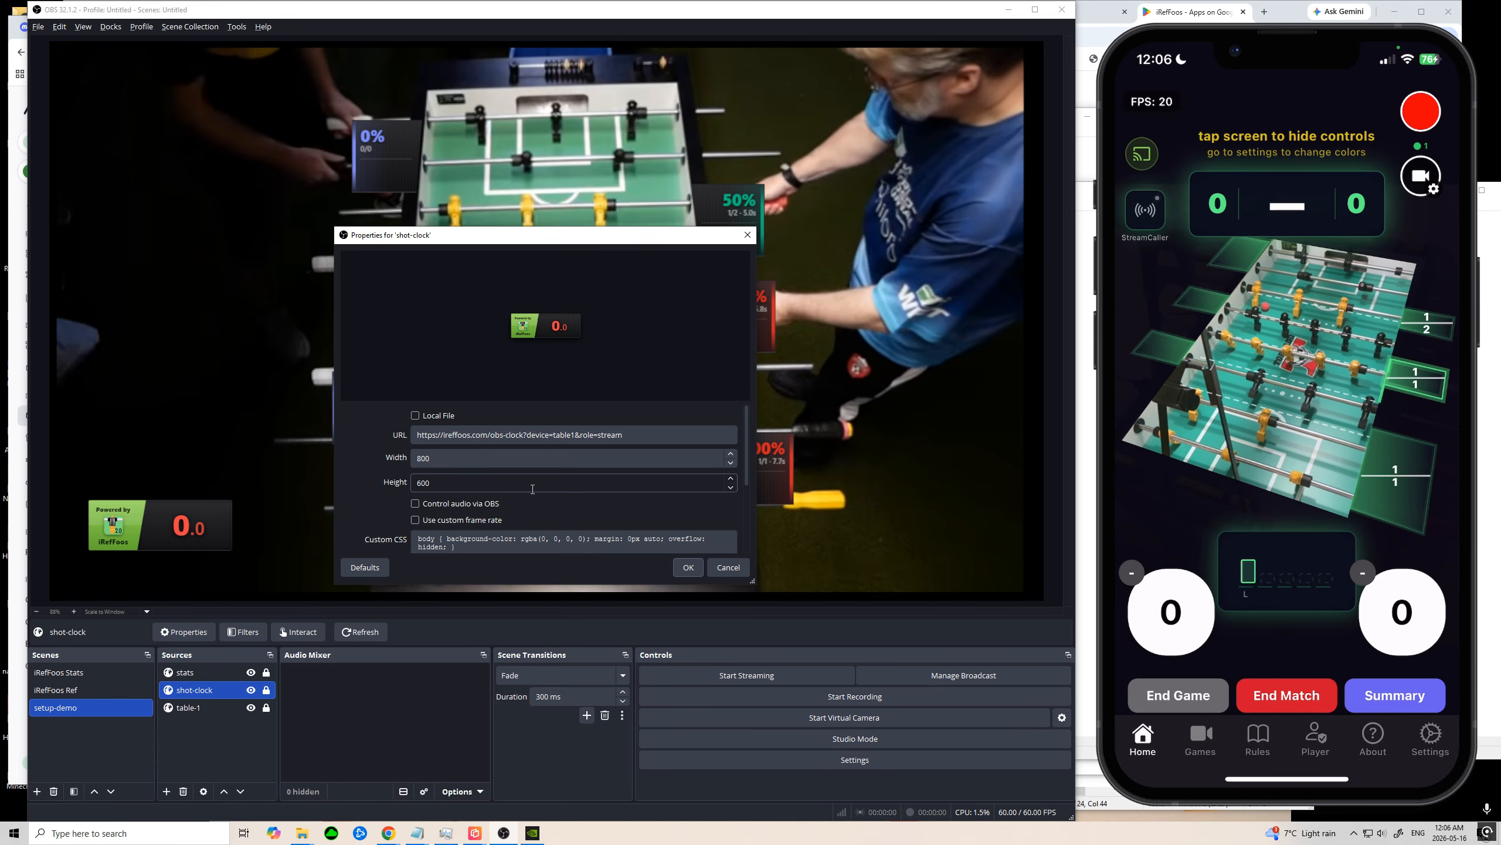
click(434, 486)
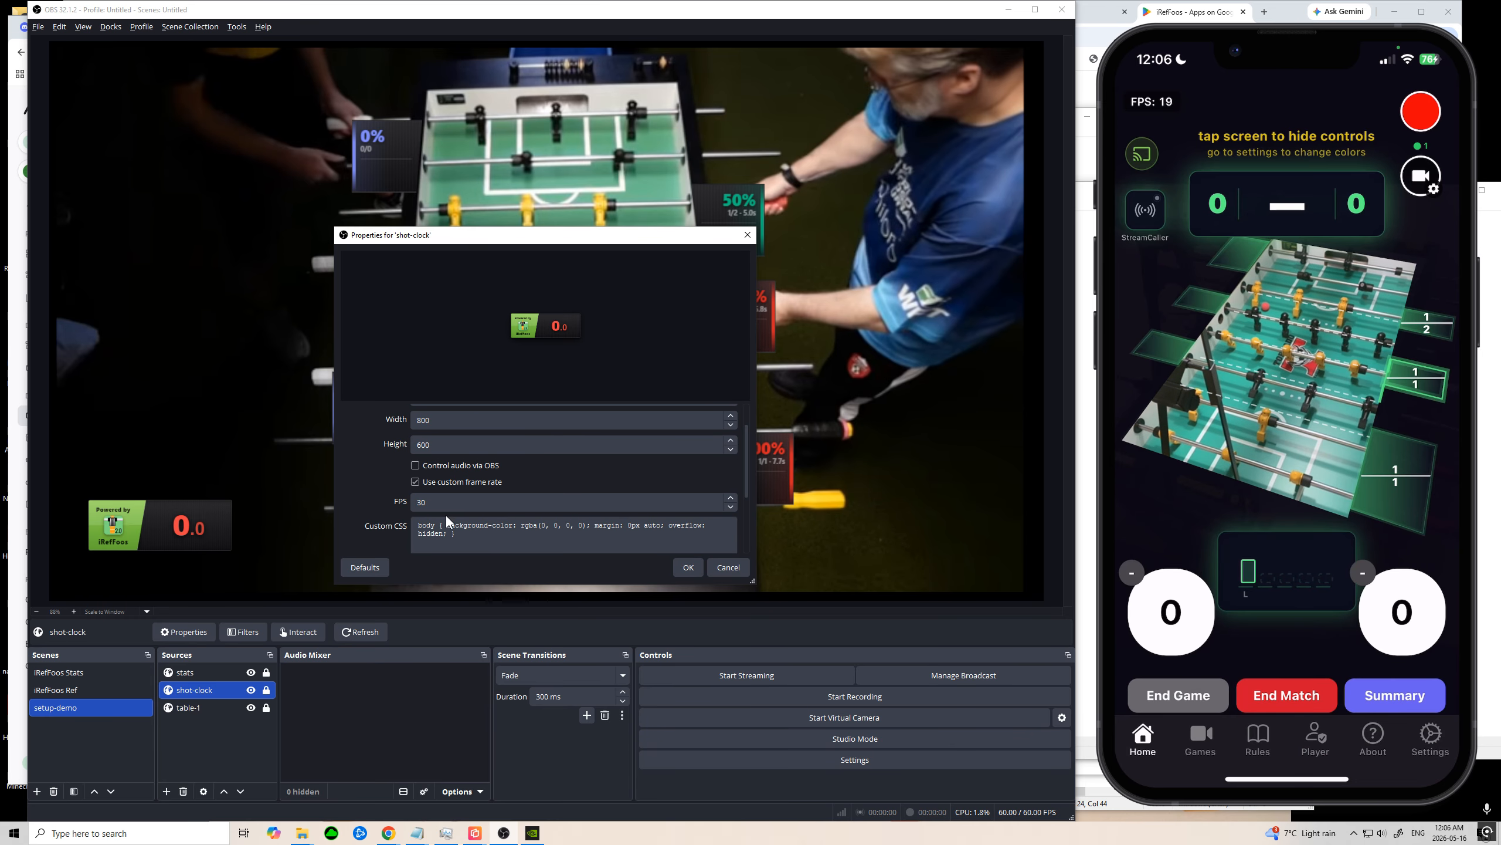
click(447, 503)
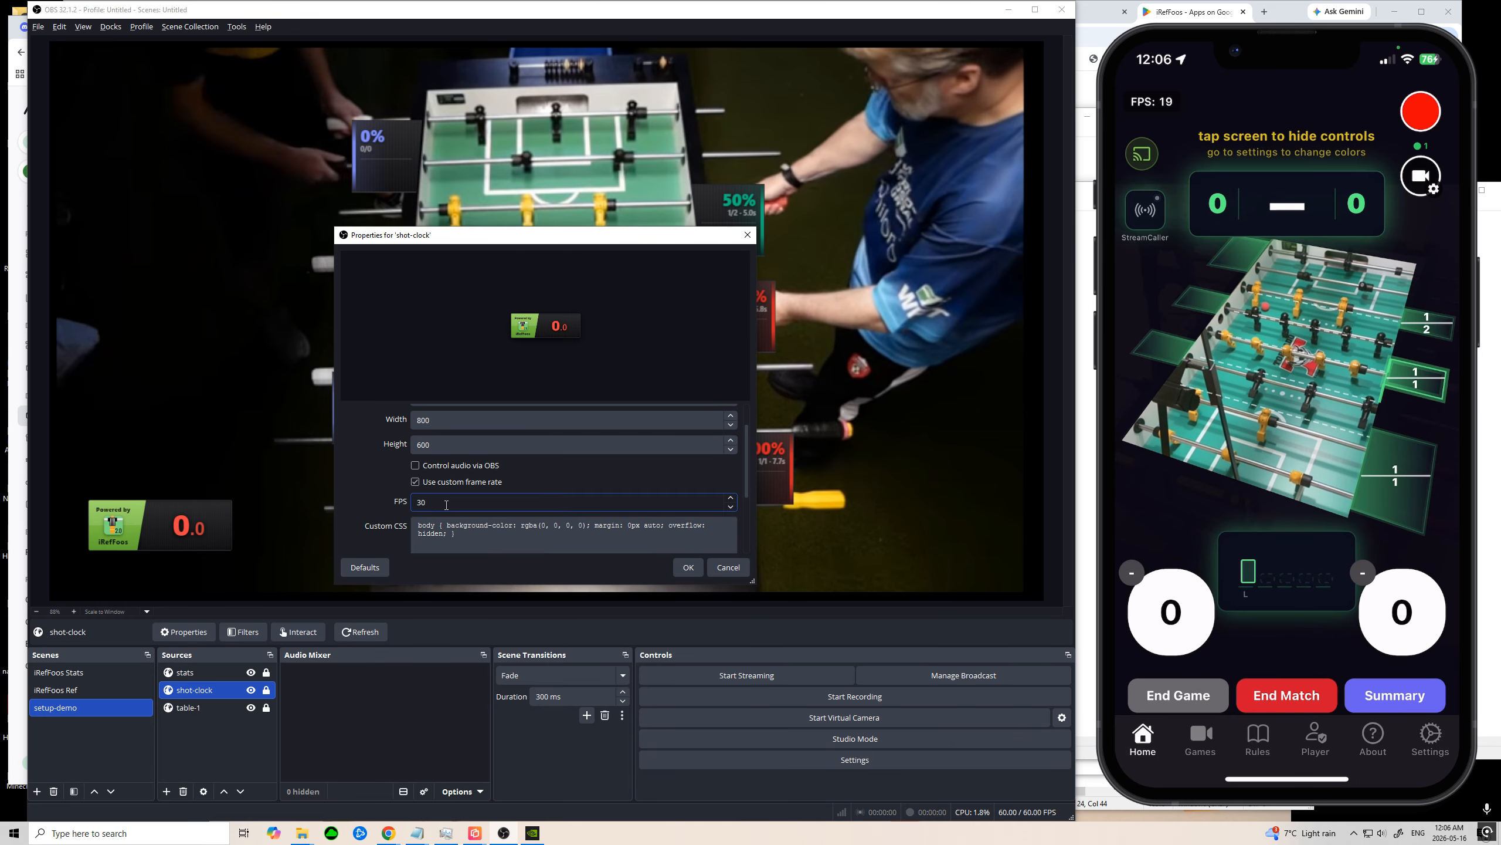
key(BackSpace)
key(BackSpace)
text(10)
click(697, 569)
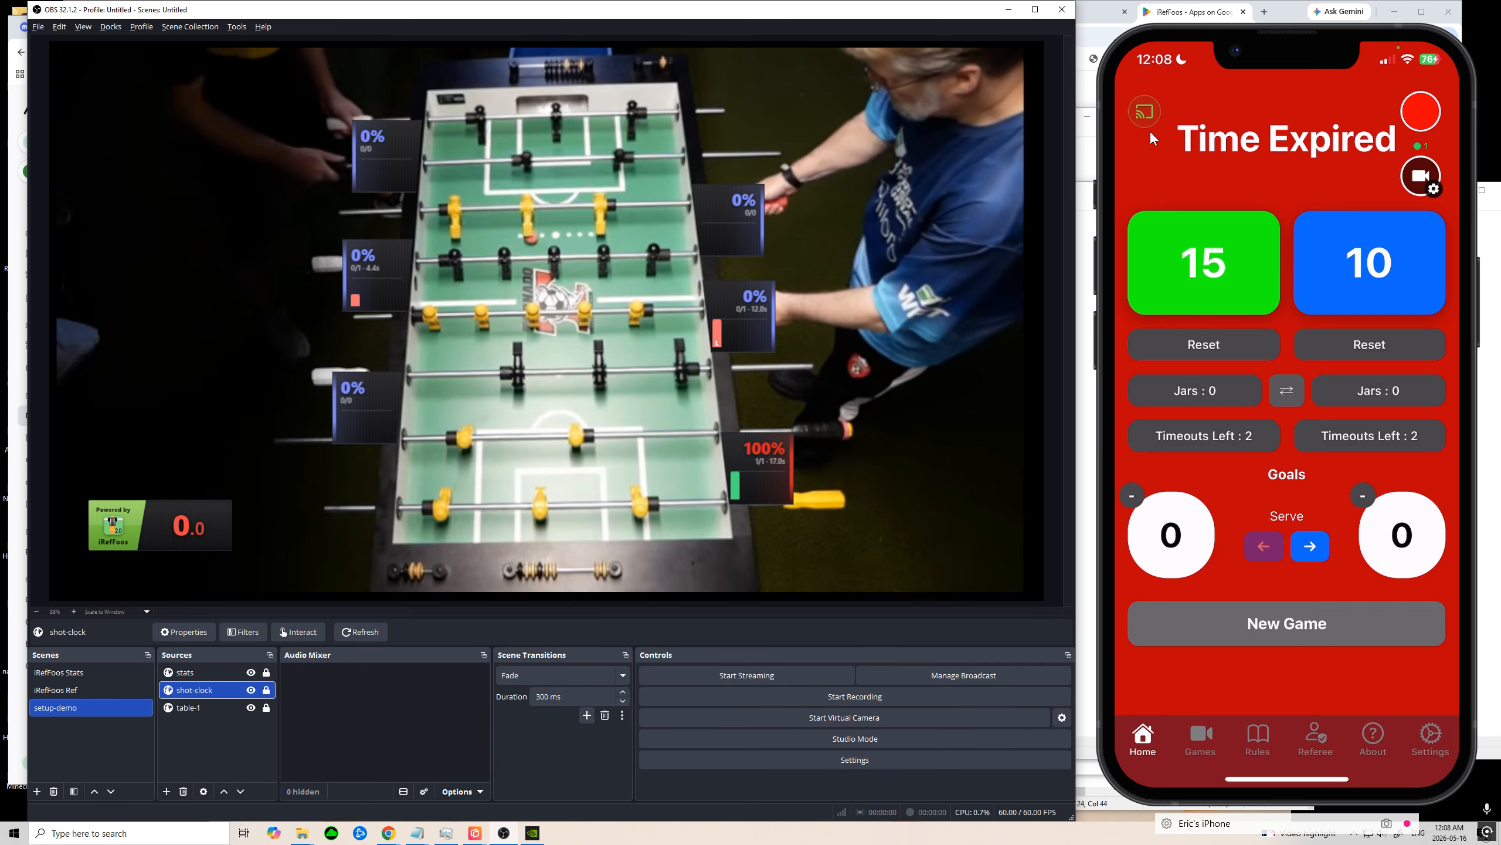
Step: Open the OBS streaming settings in the iRefFoos phone app and start adding a new Browser source to the setup-demo scene
click(1149, 129)
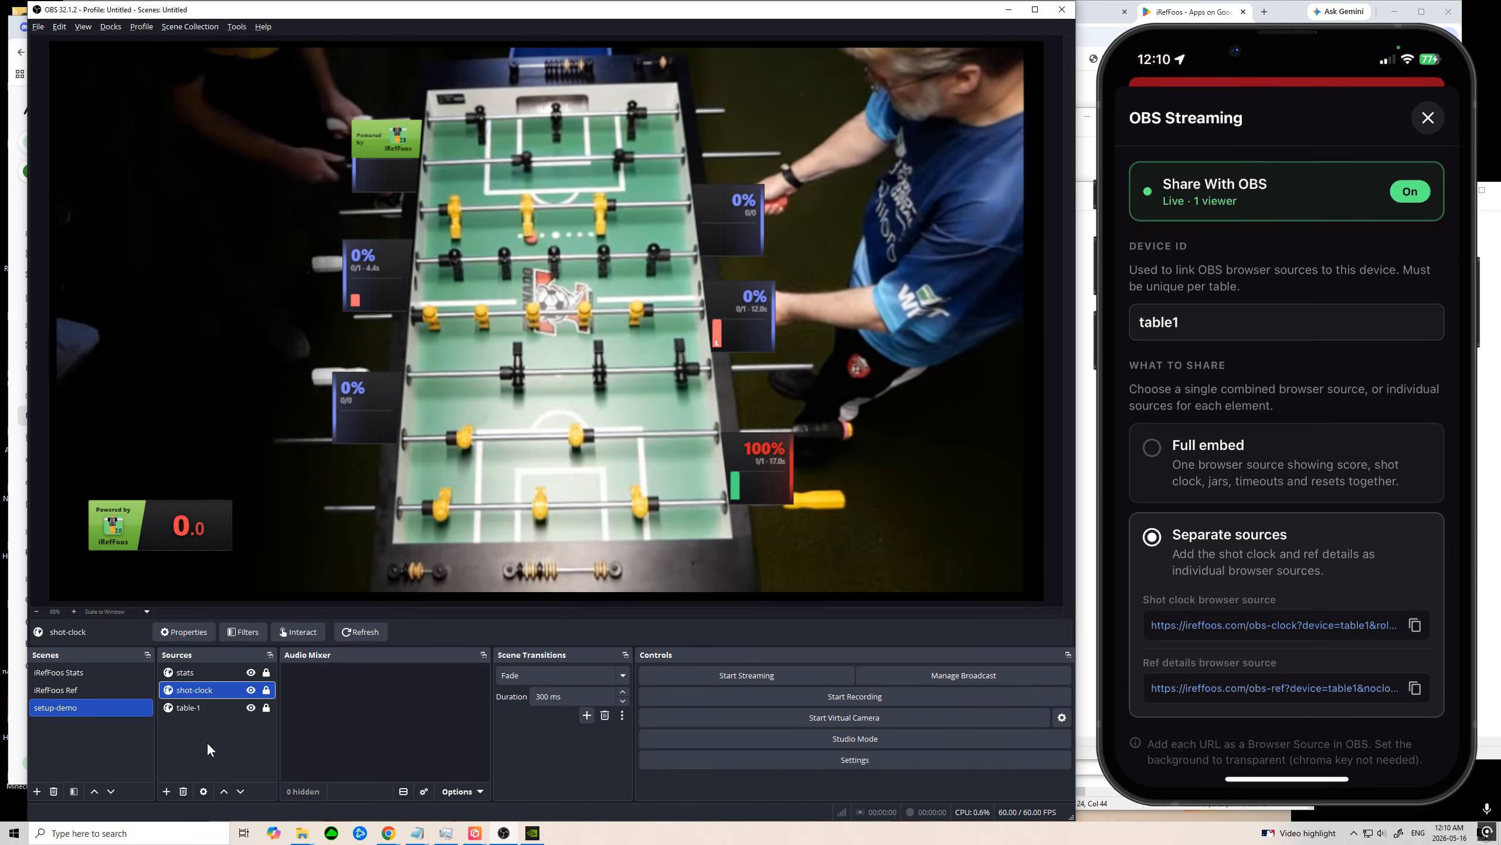
click(178, 724)
right_click(179, 724)
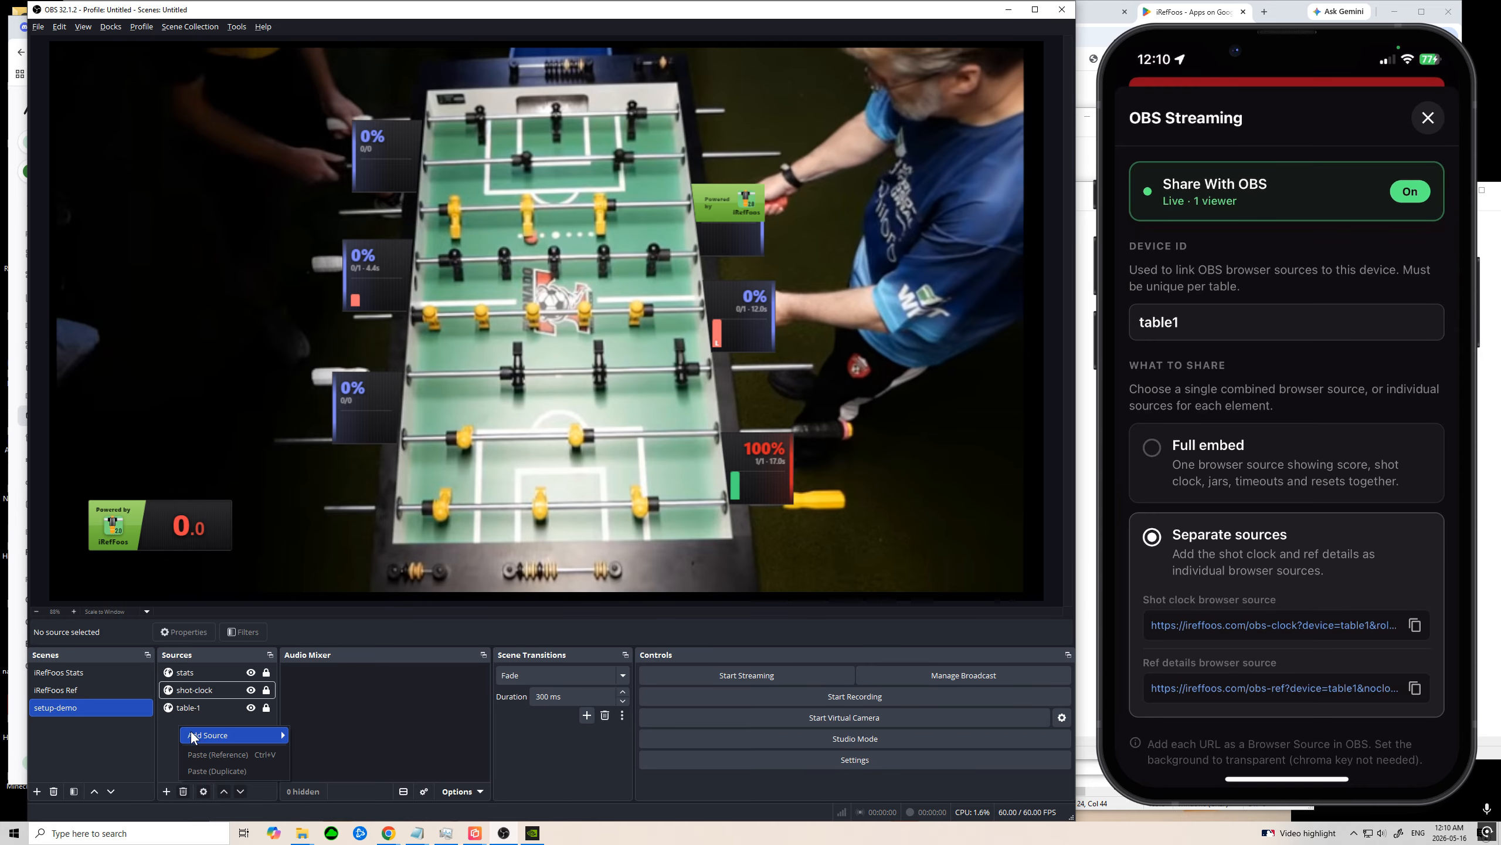
mouse_move(212, 737)
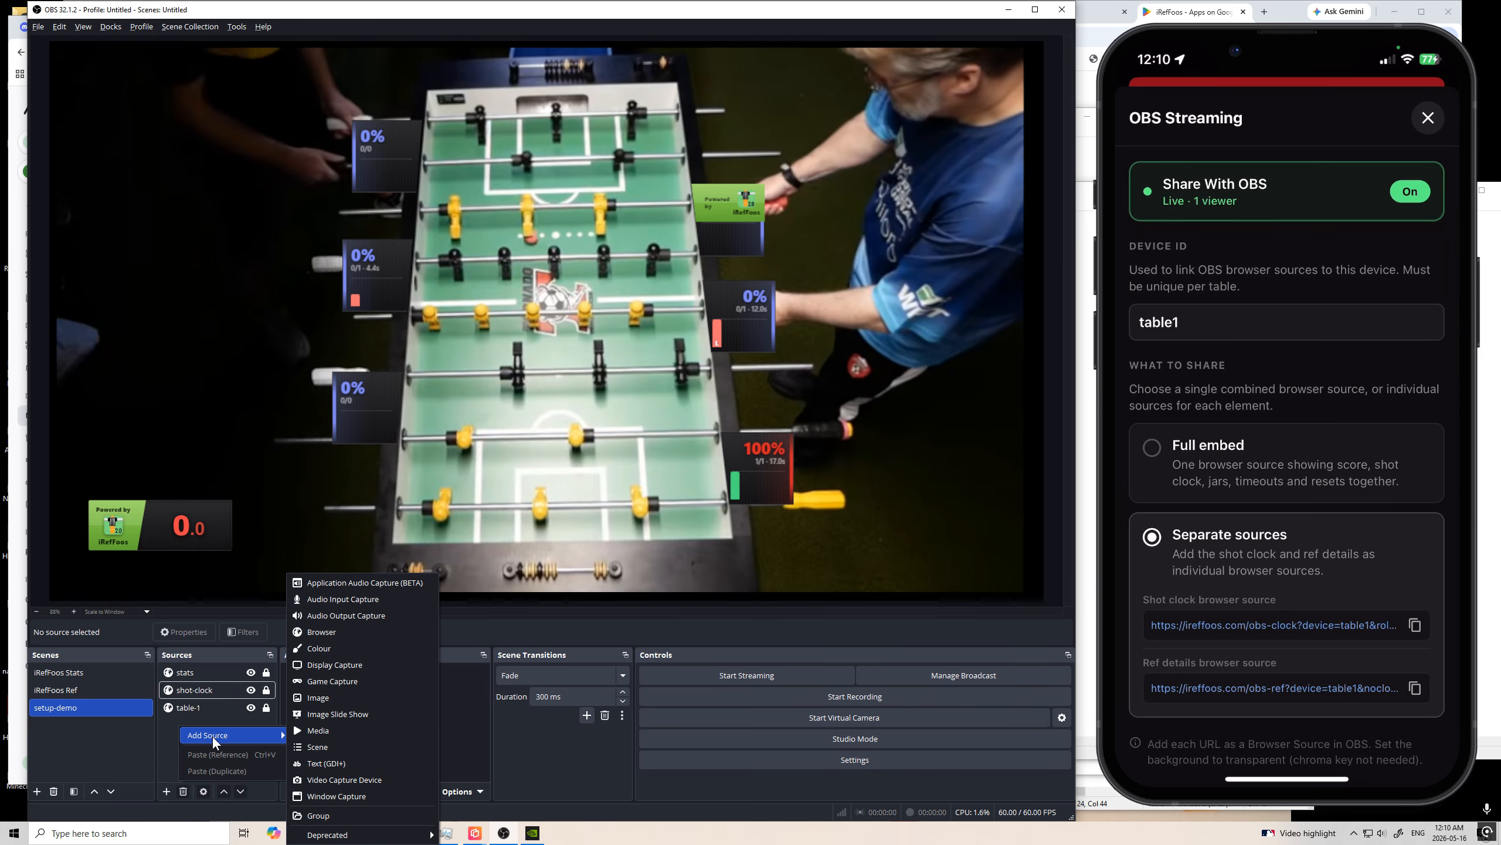
click(361, 631)
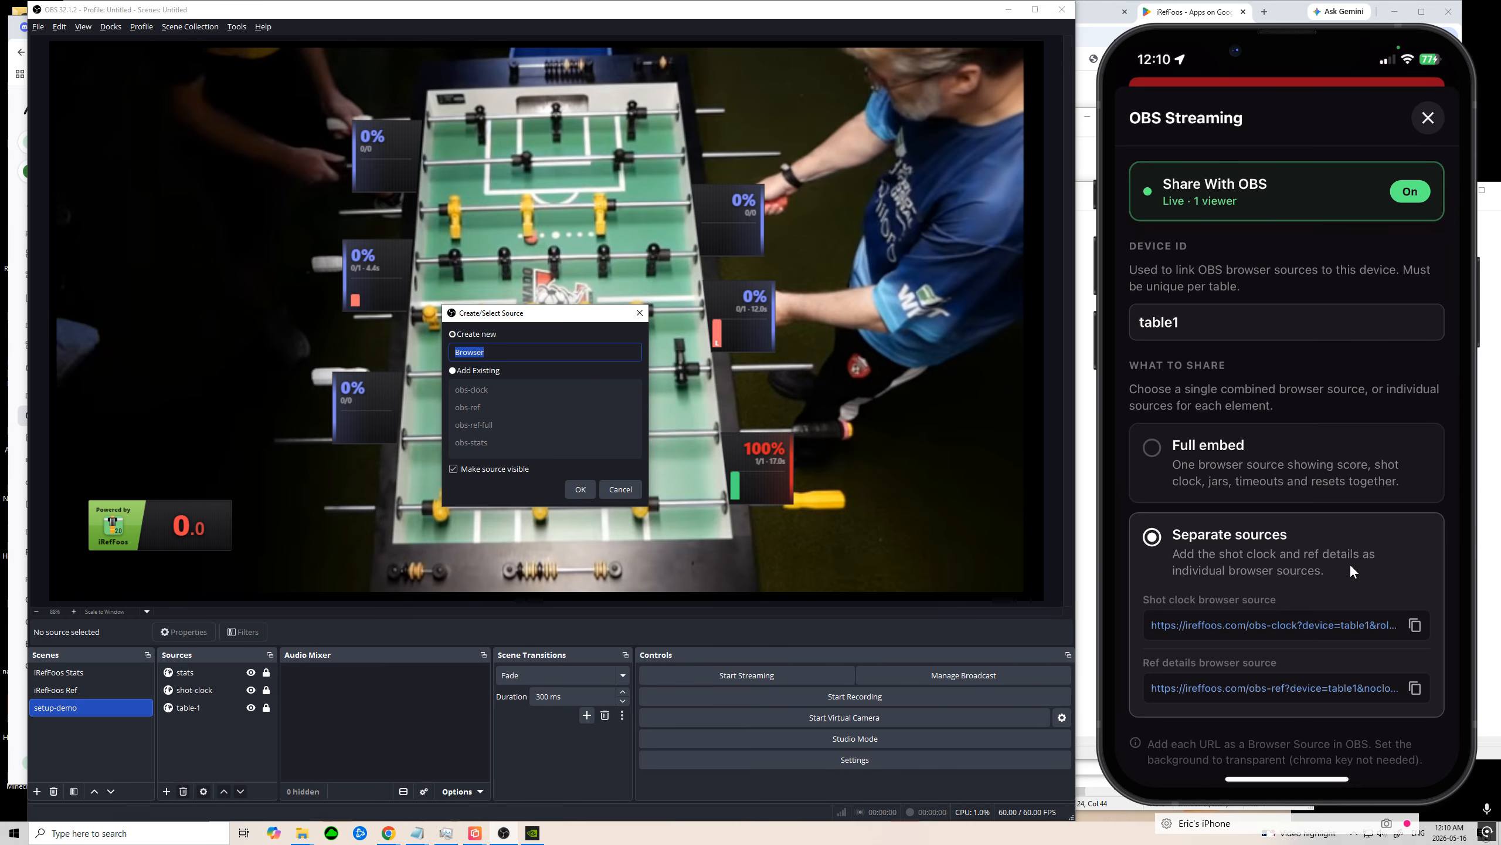
key(alt+Tab)
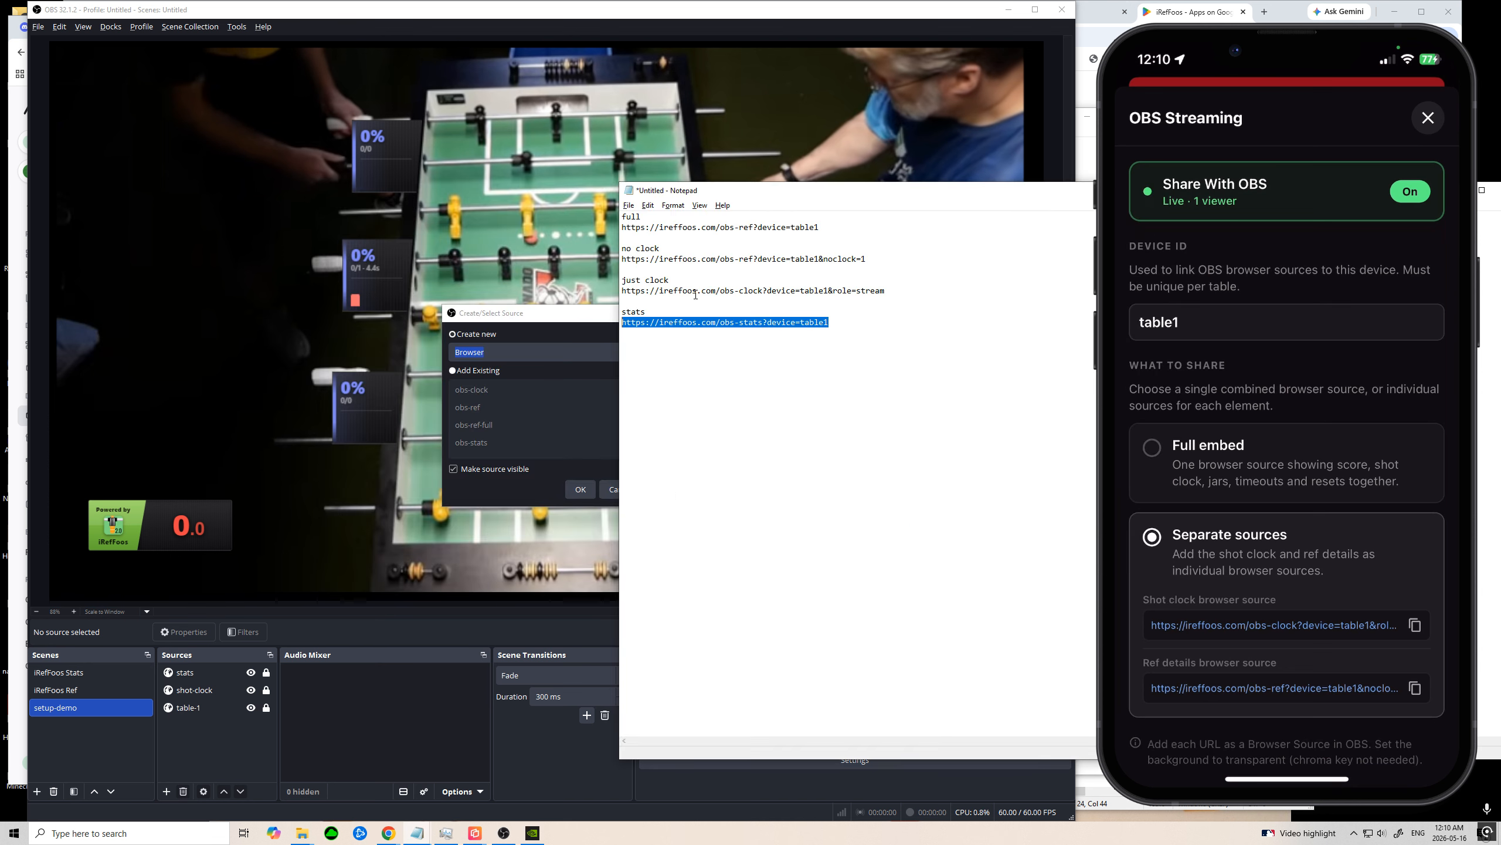
click(704, 290)
key(Up)
key(Up)
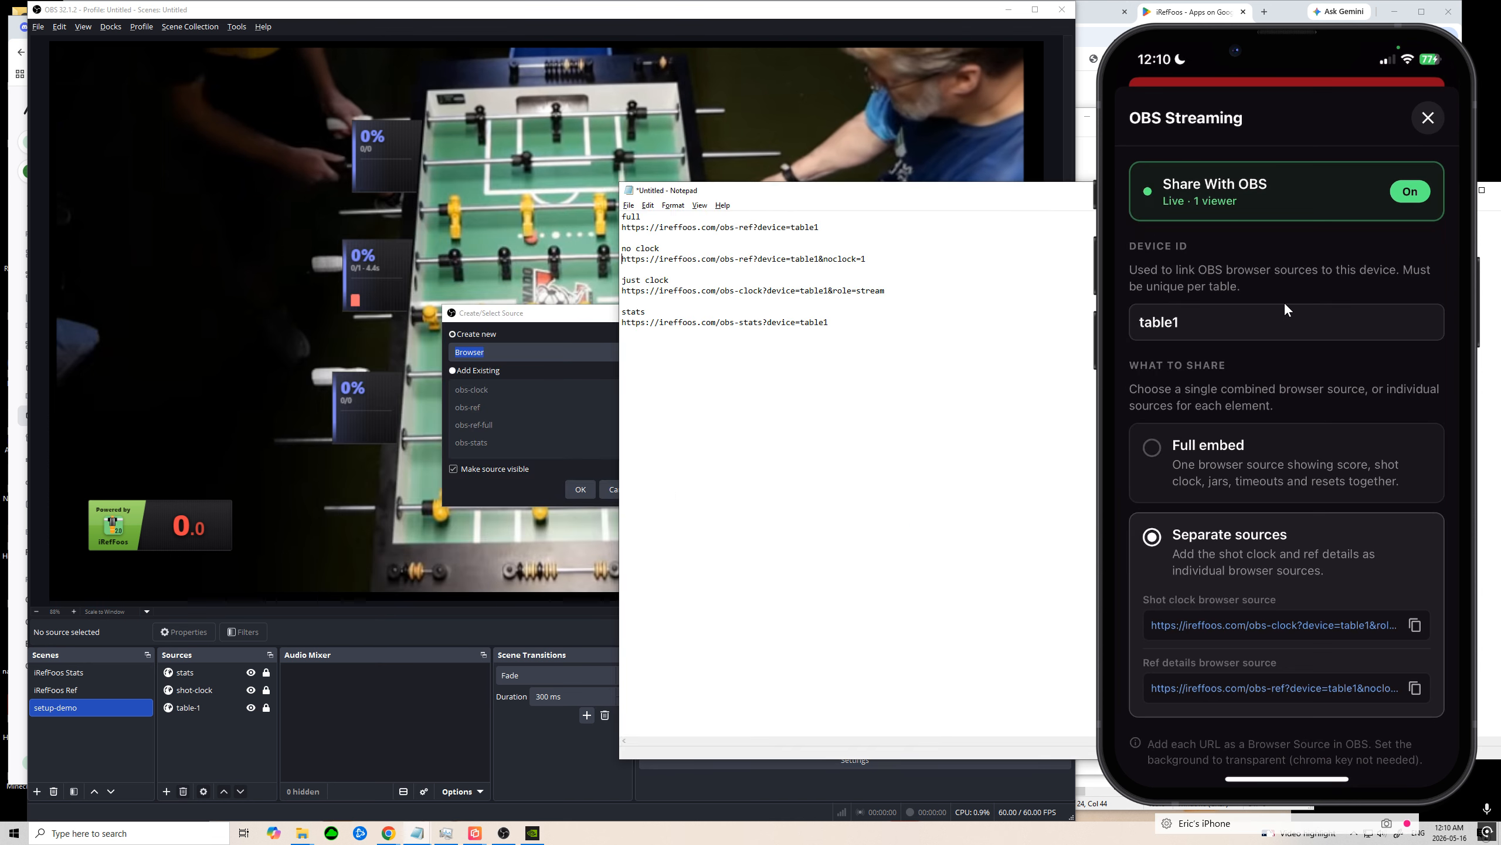
key(shift+End)
key(ctrl+c)
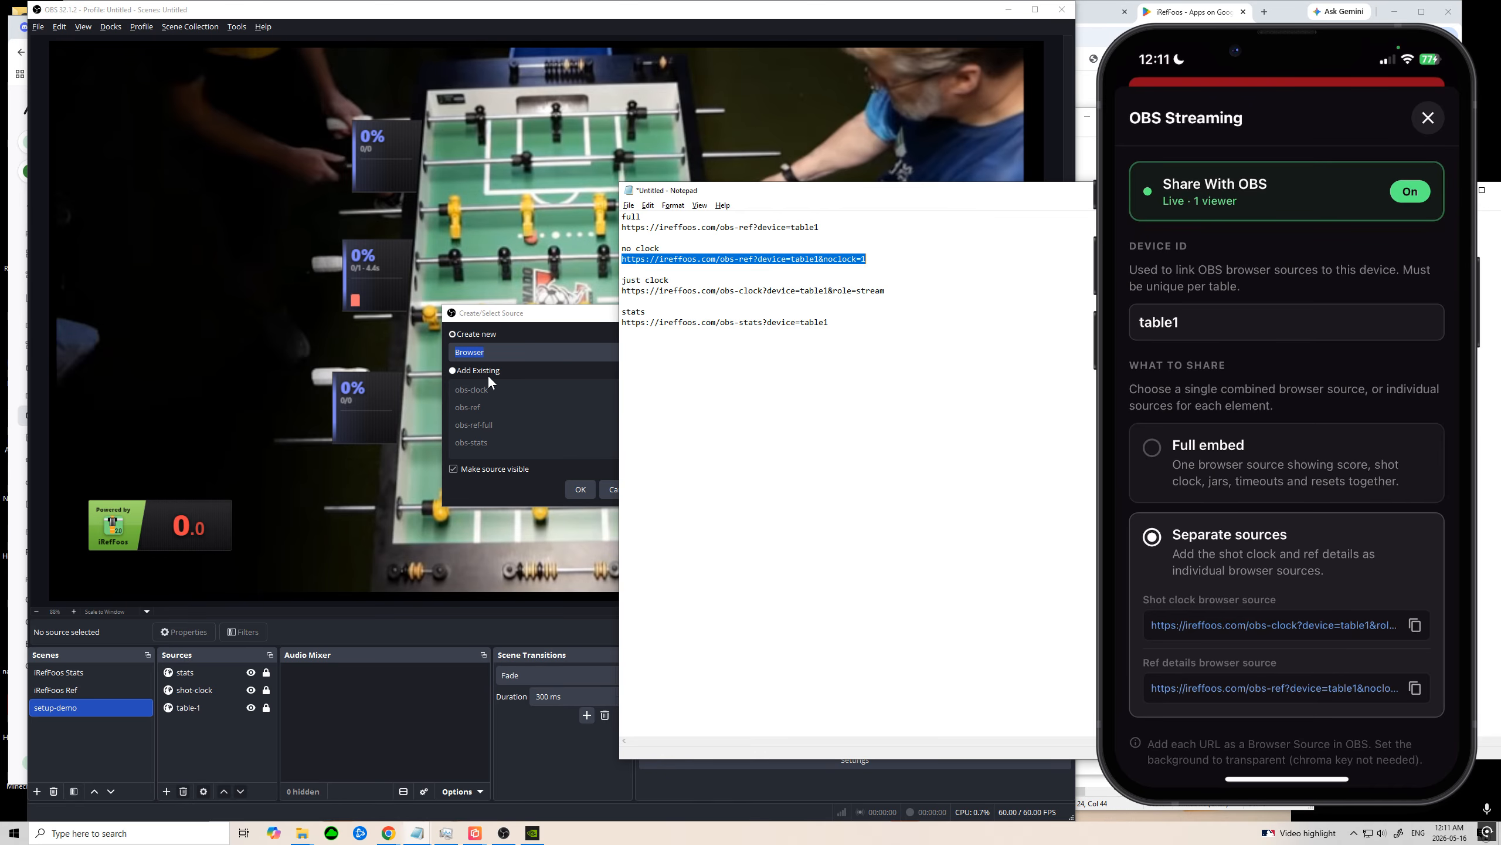
Step: Return to OBS and create the new browser source under the name ref-details
click(511, 326)
click(516, 353)
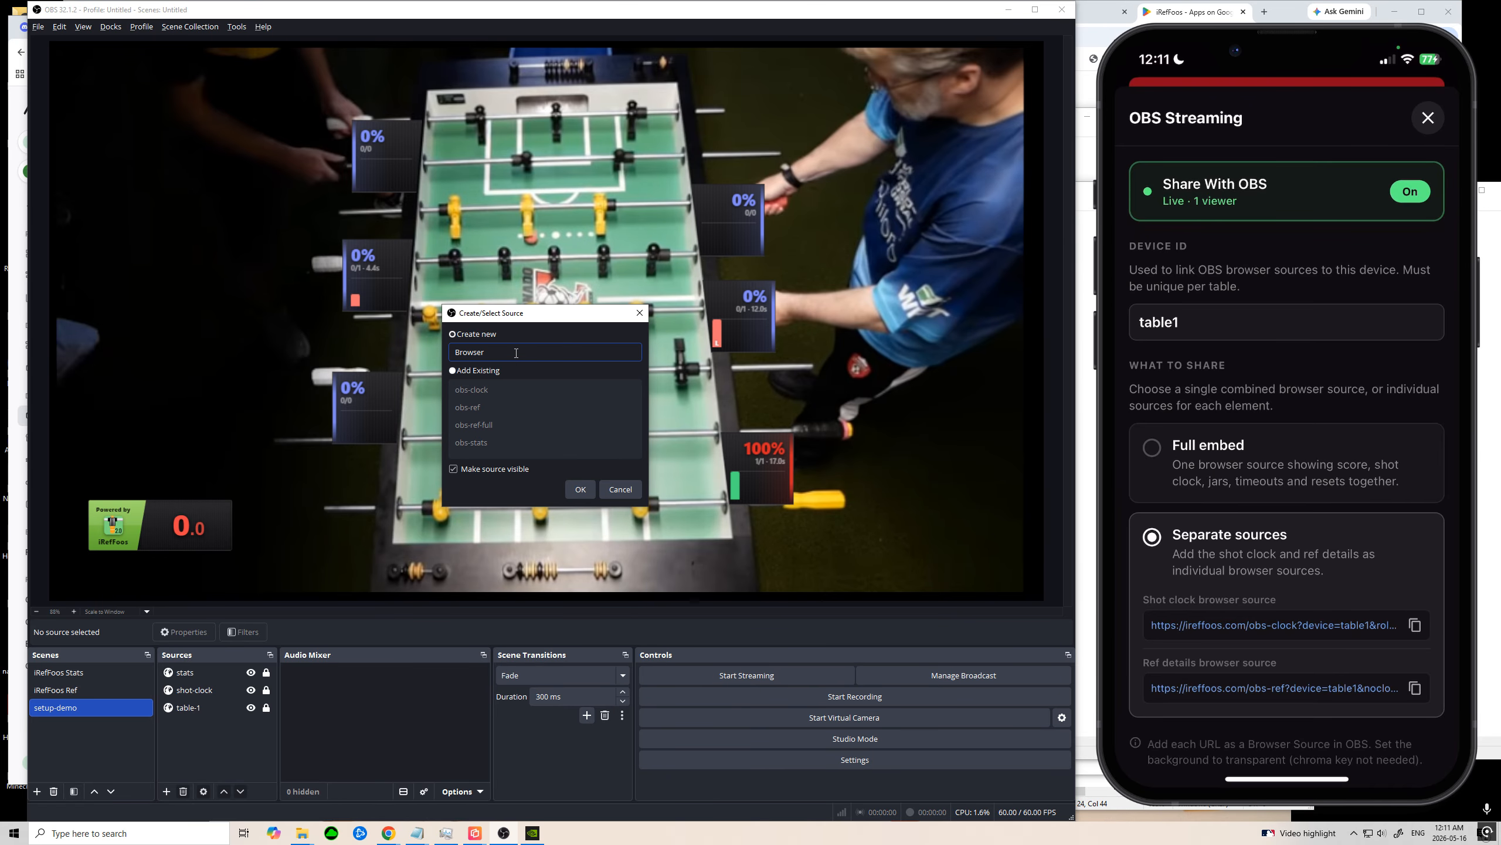
key(ctrl+a)
text(ref-details)
click(579, 490)
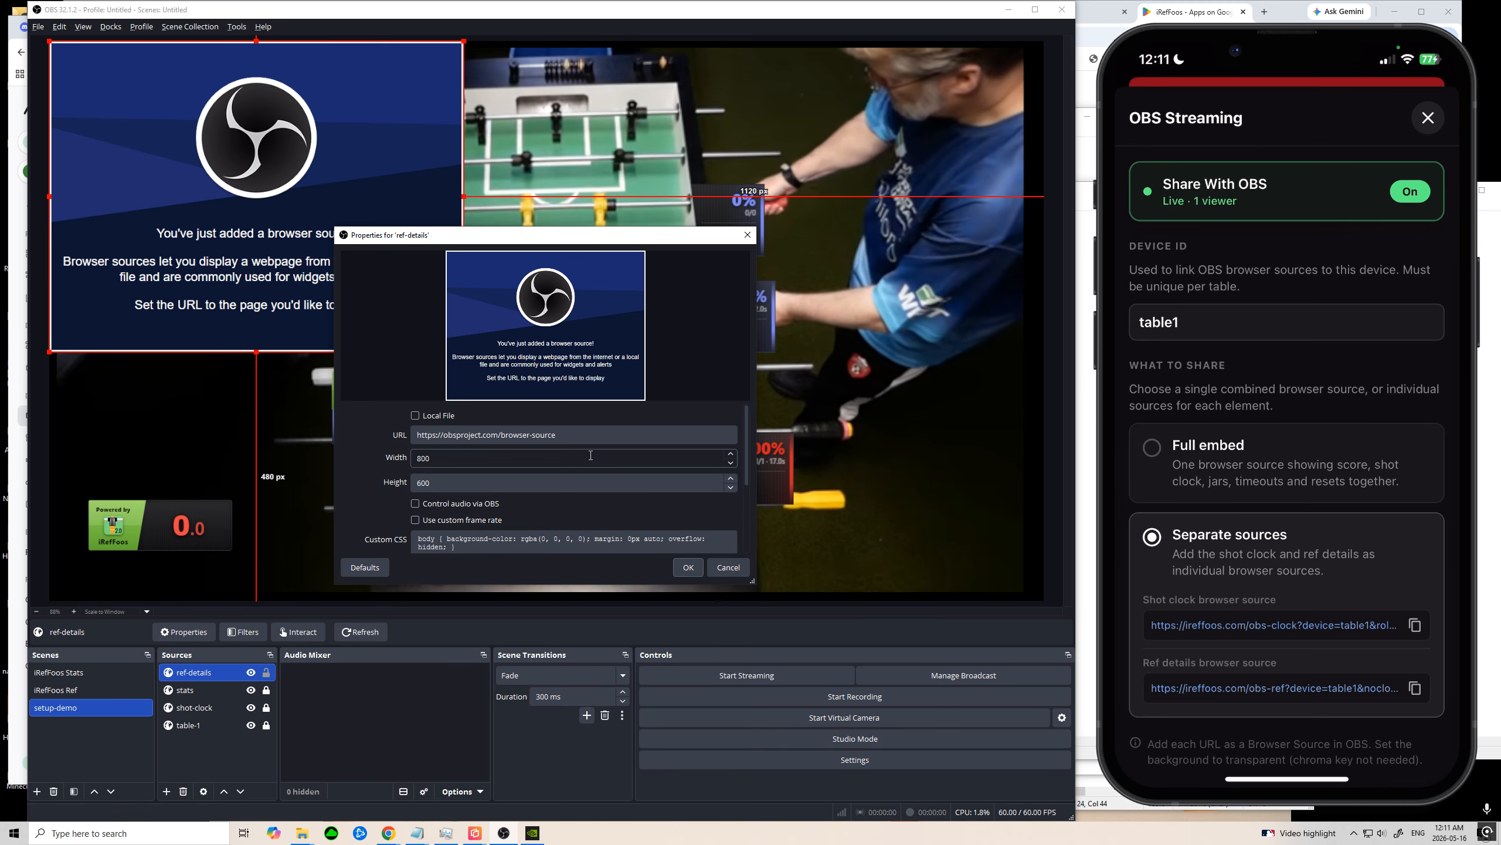
click(594, 435)
key(ctrl+a)
key(ctrl+v)
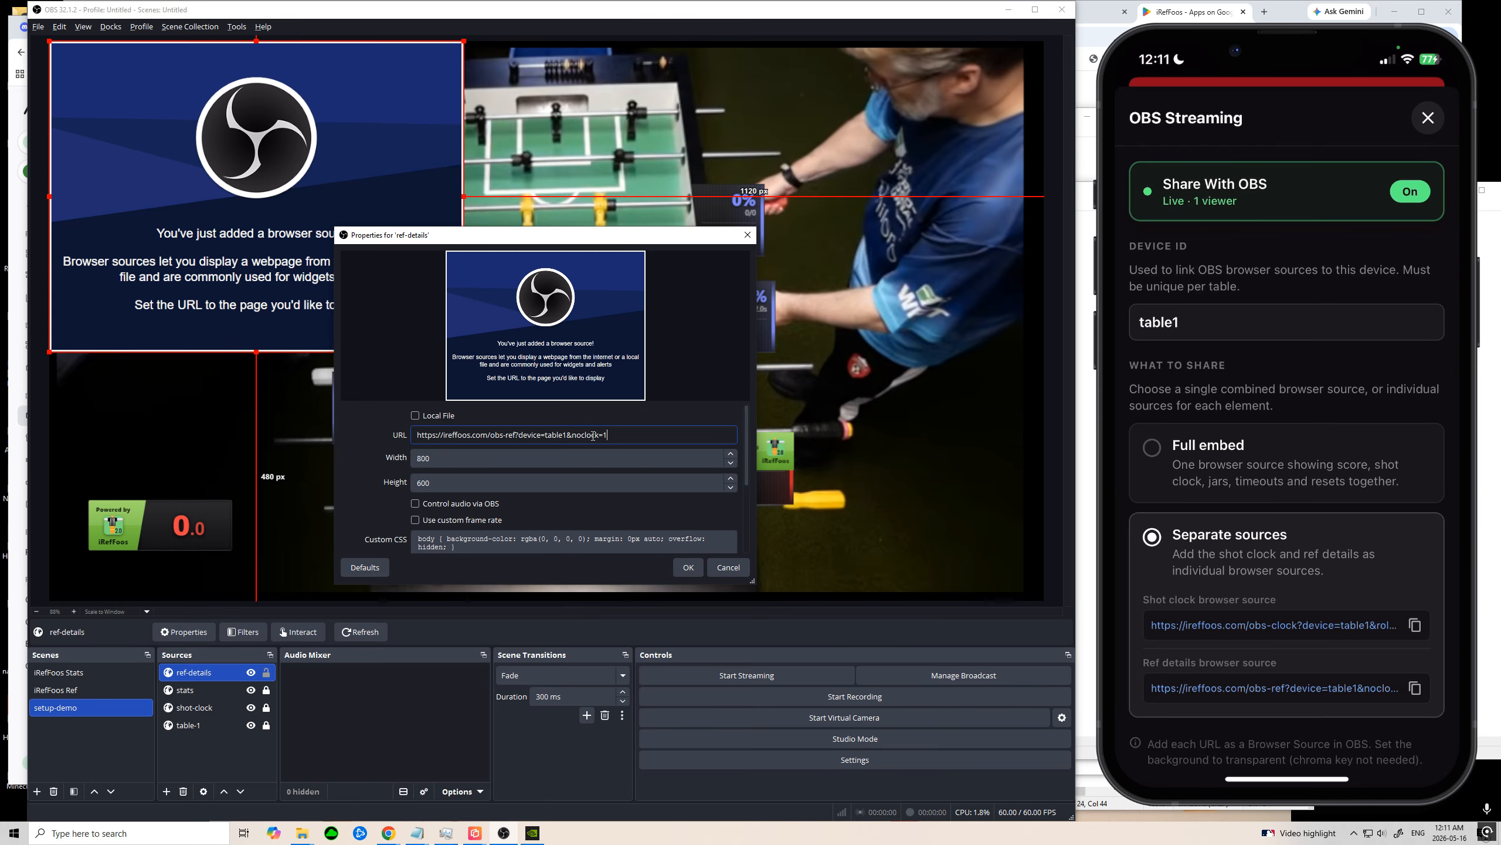
click(690, 565)
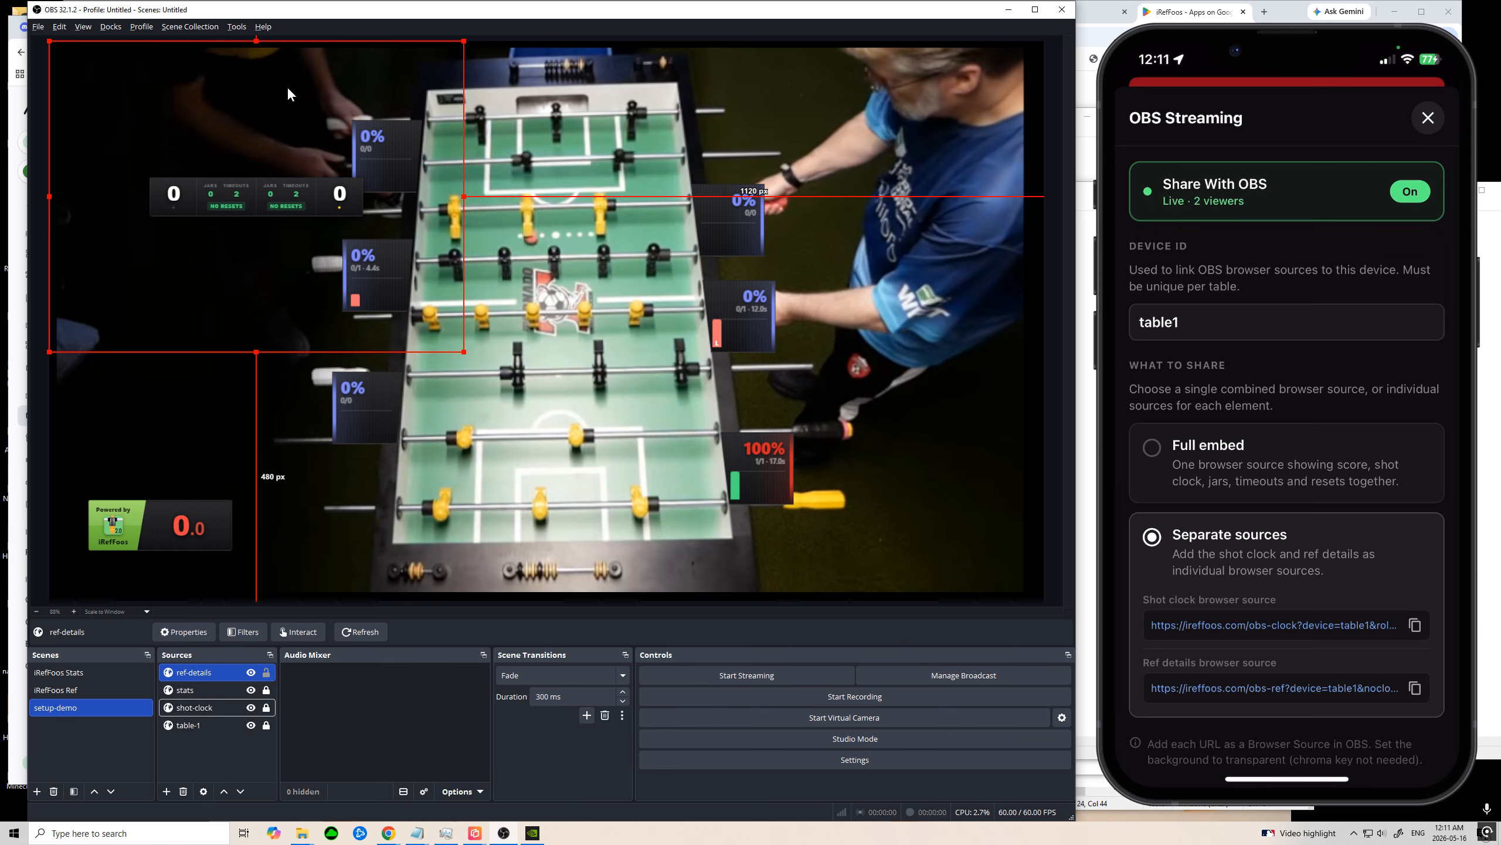
Step: Move the ref-details source to the middle of the table and crop all its sides close around the scoreboard
drag(268, 56, 579, 286)
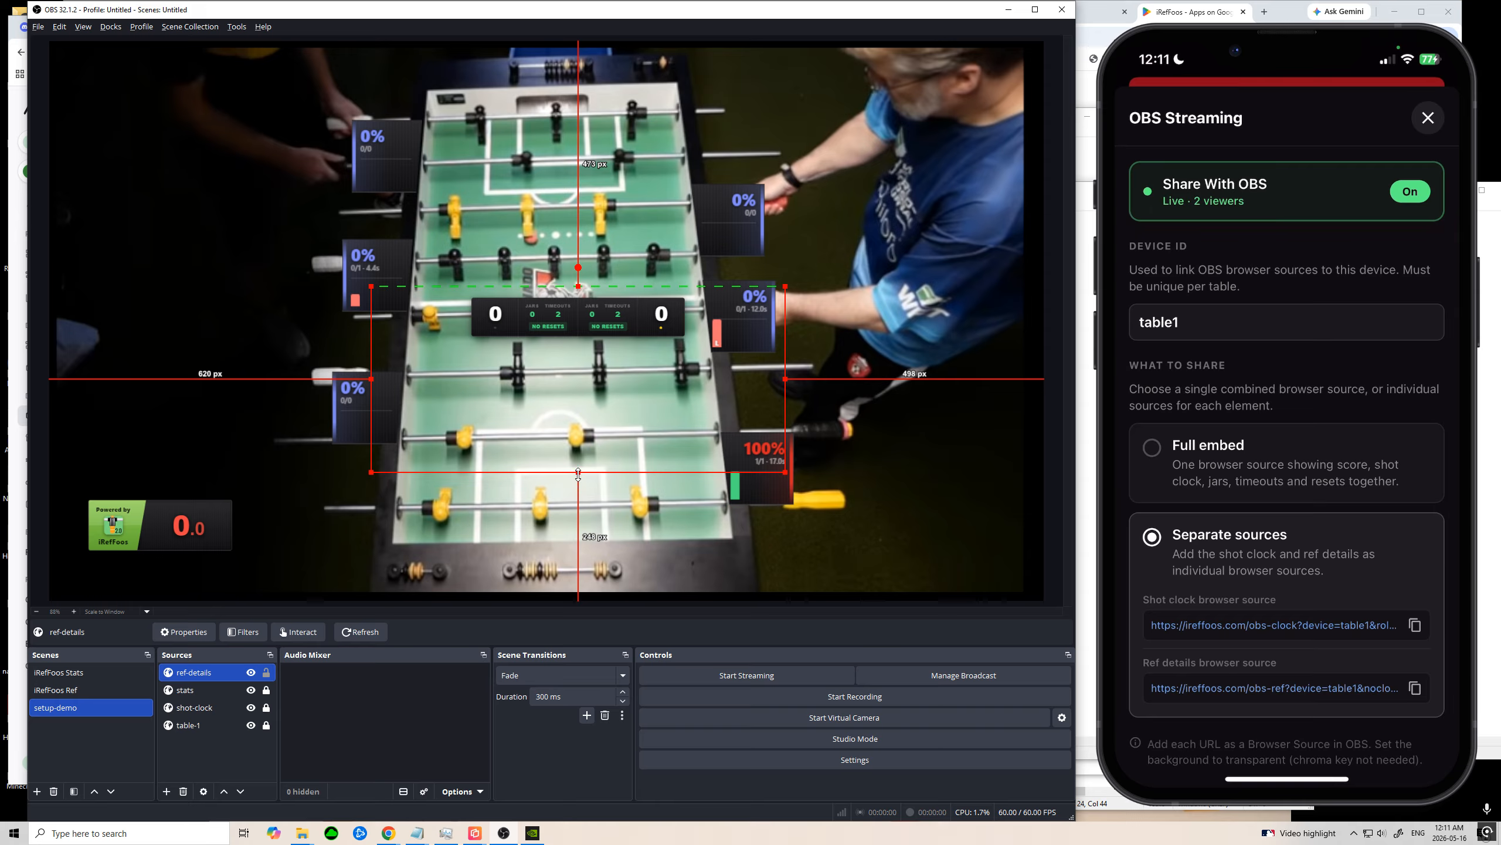
drag(578, 472, 584, 350)
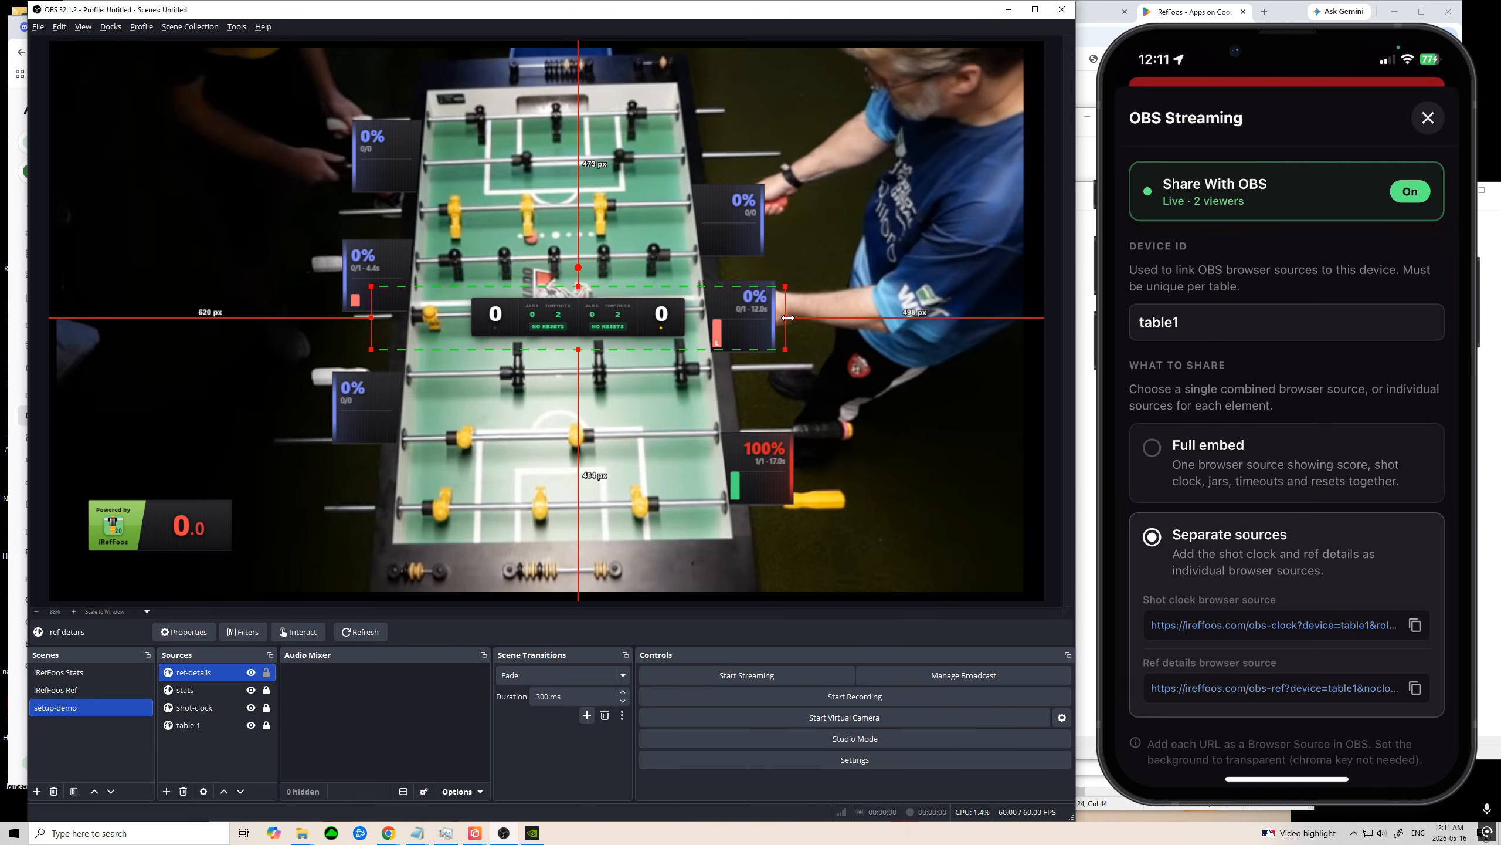
drag(785, 319, 699, 319)
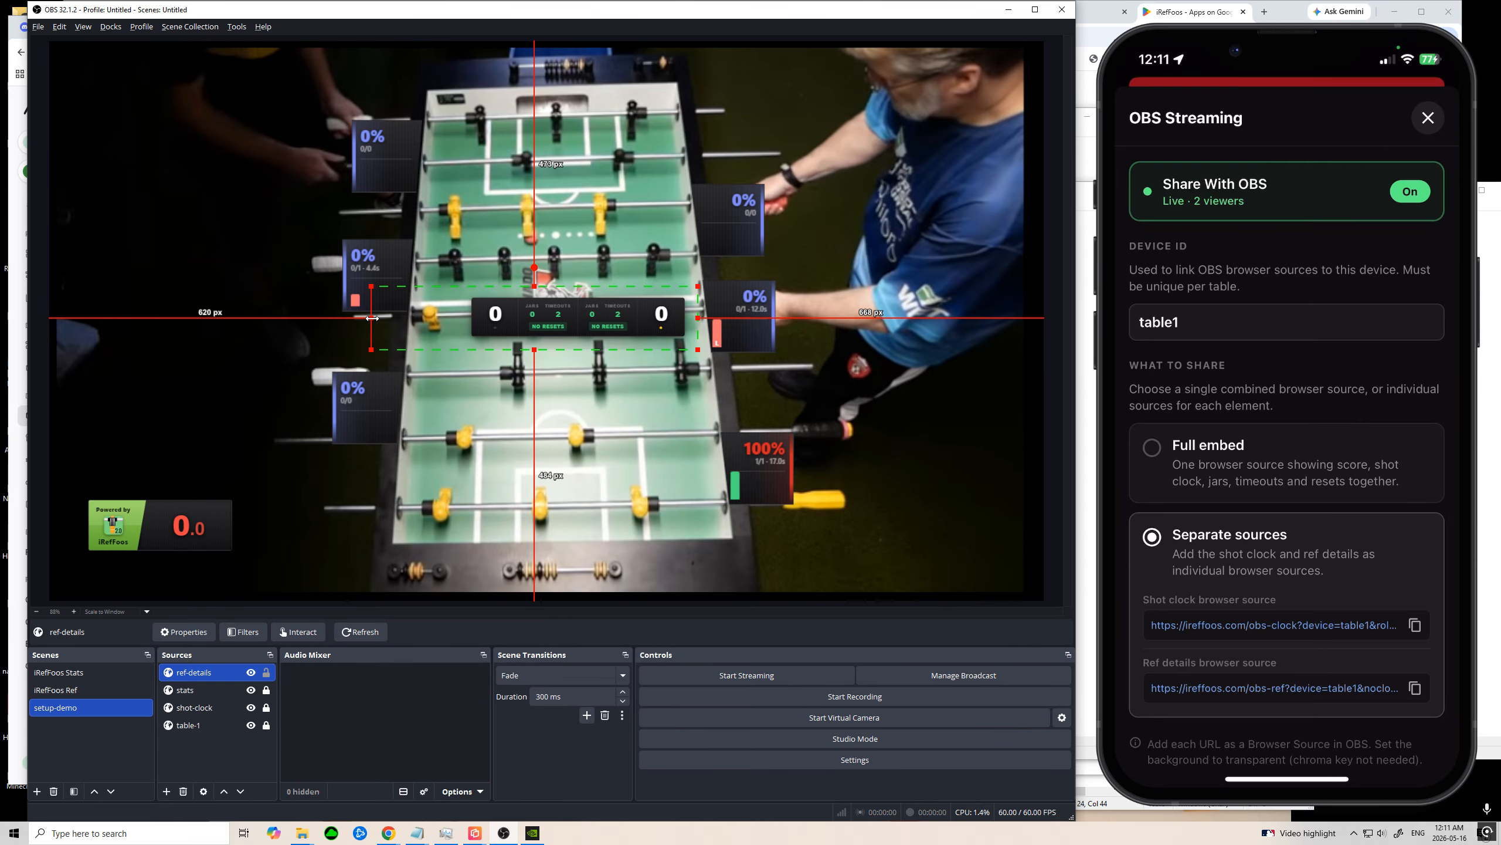
drag(371, 318, 444, 324)
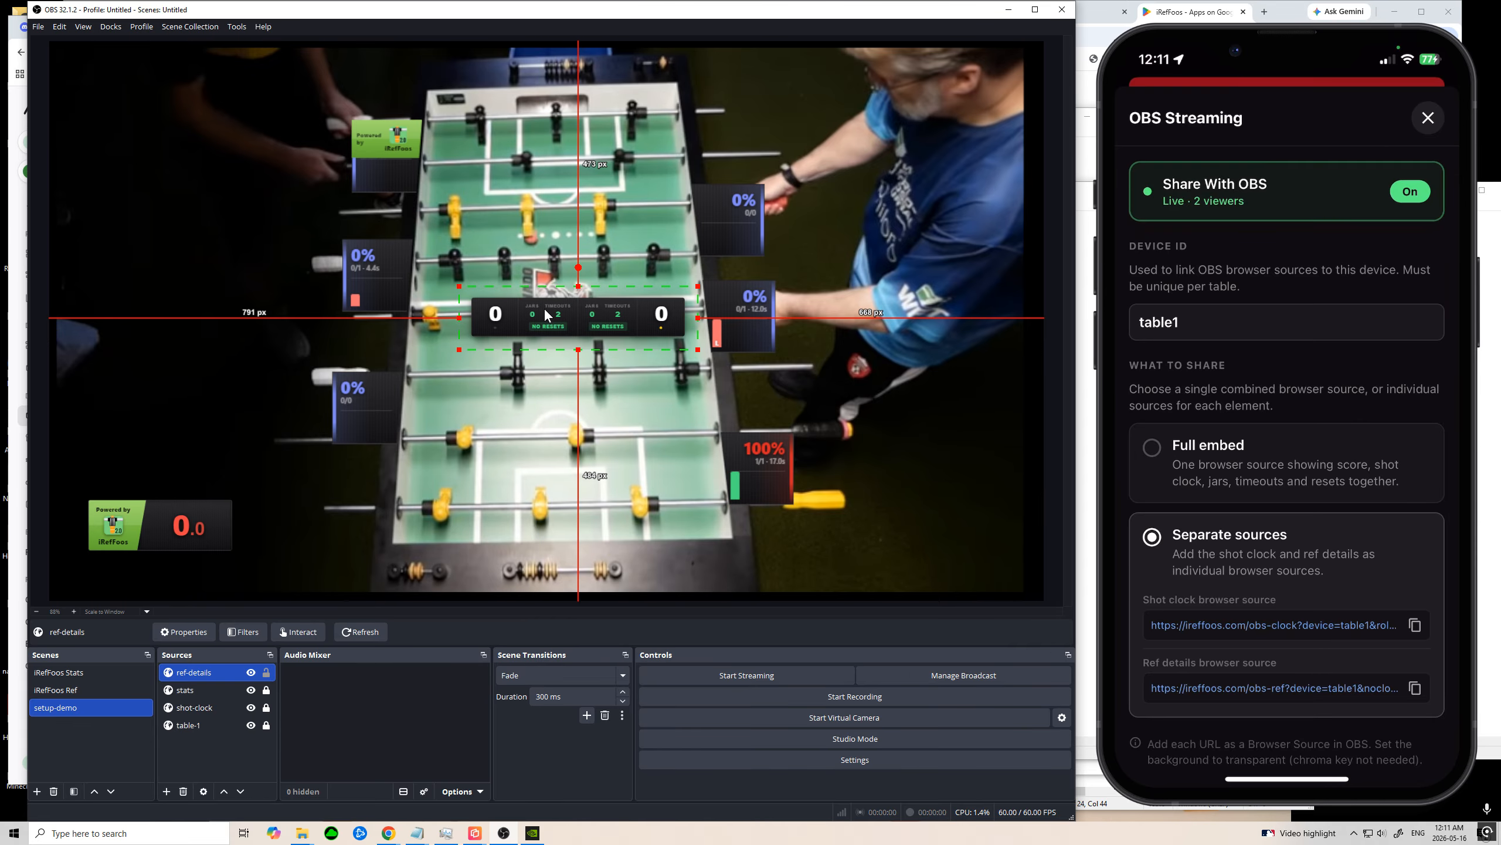
Step: Place the cropped ref-details scoreboard over the bottom end of the foosball table and lock the source
drag(539, 314, 534, 554)
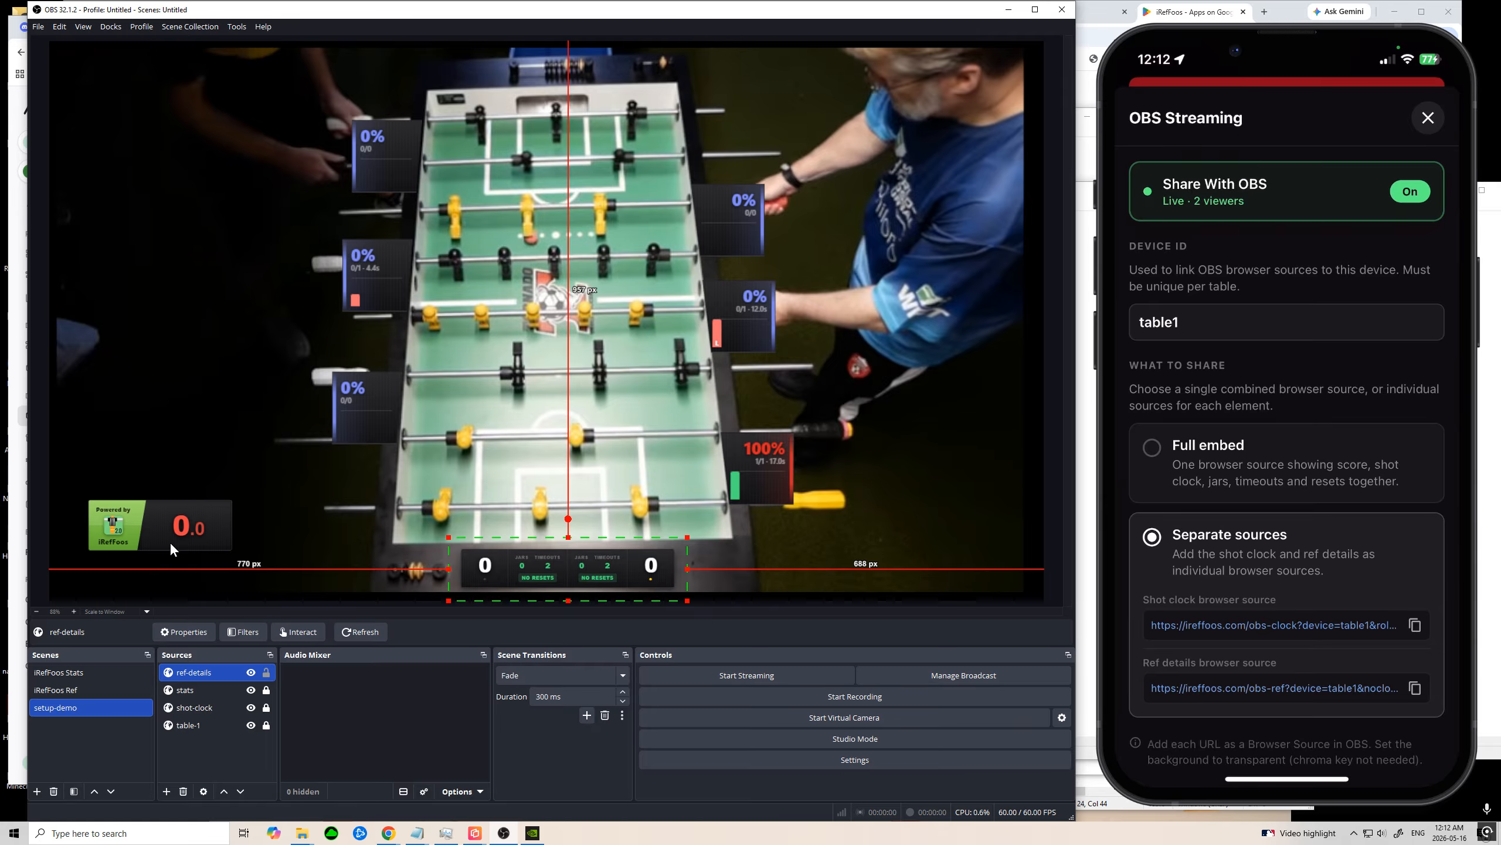
click(265, 674)
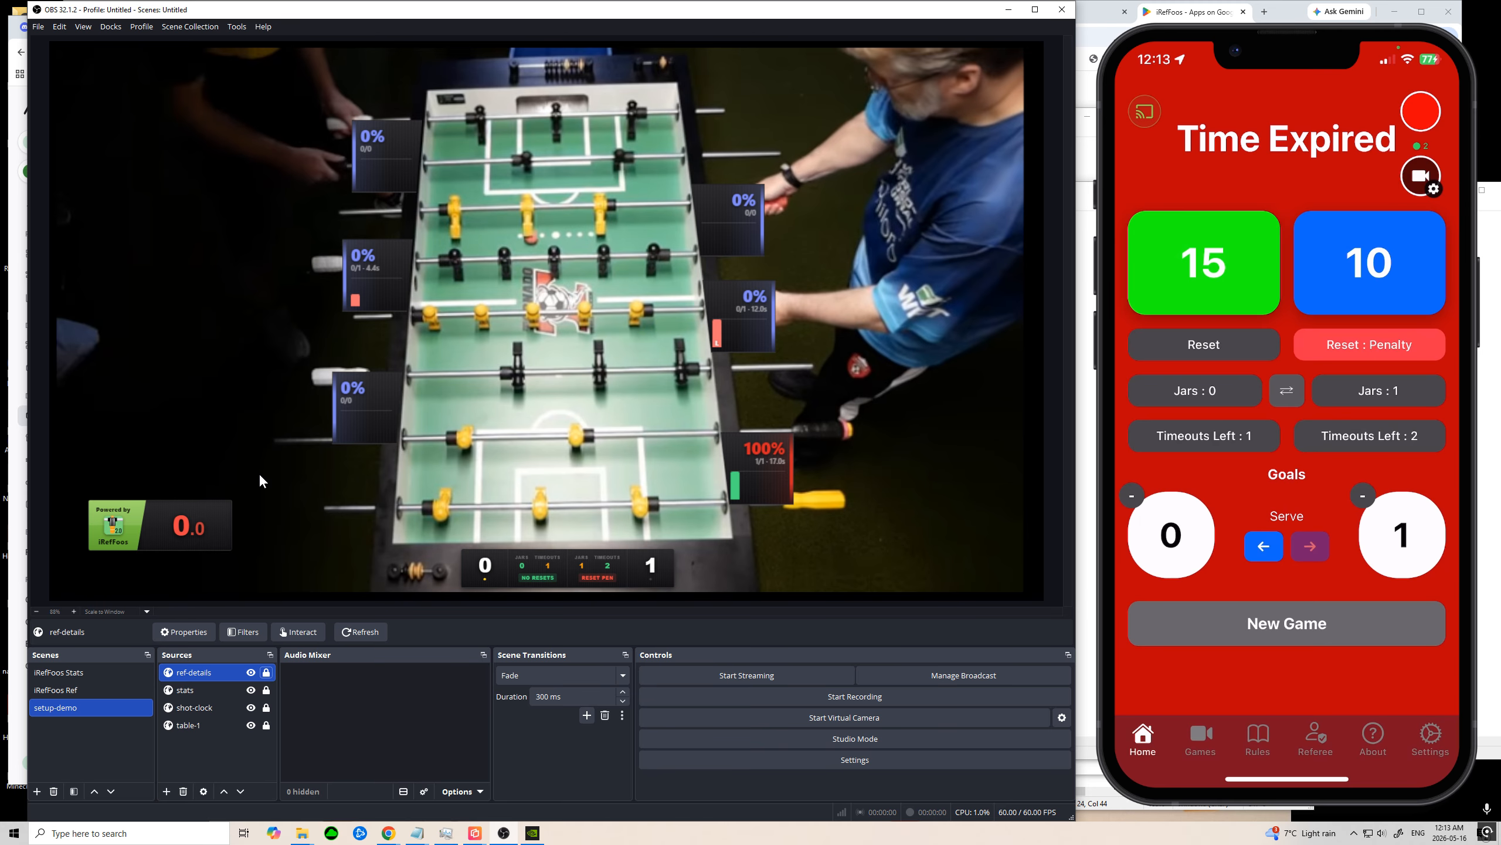
right_click(208, 669)
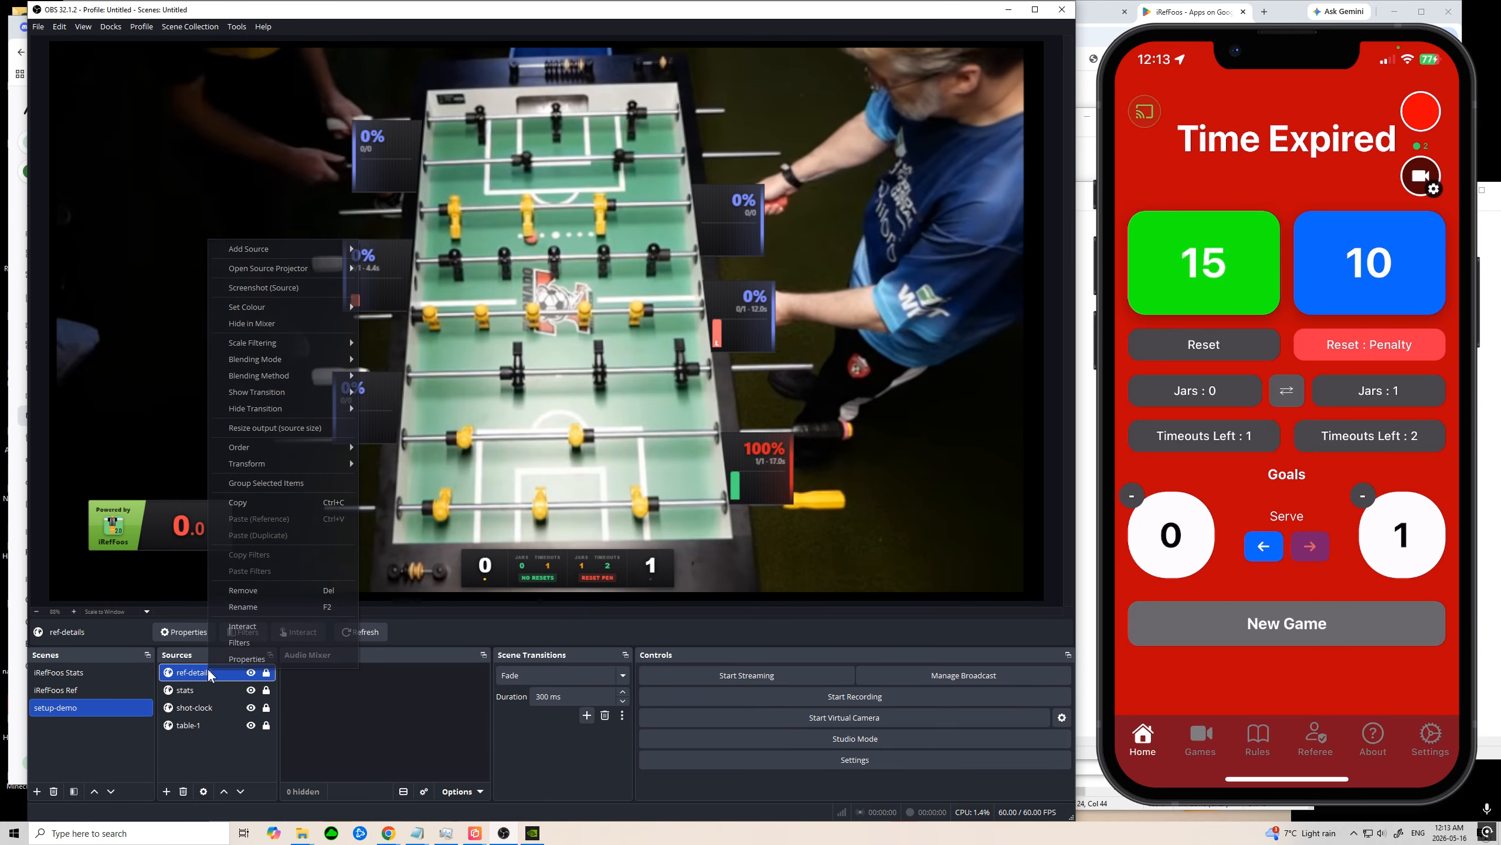
click(240, 649)
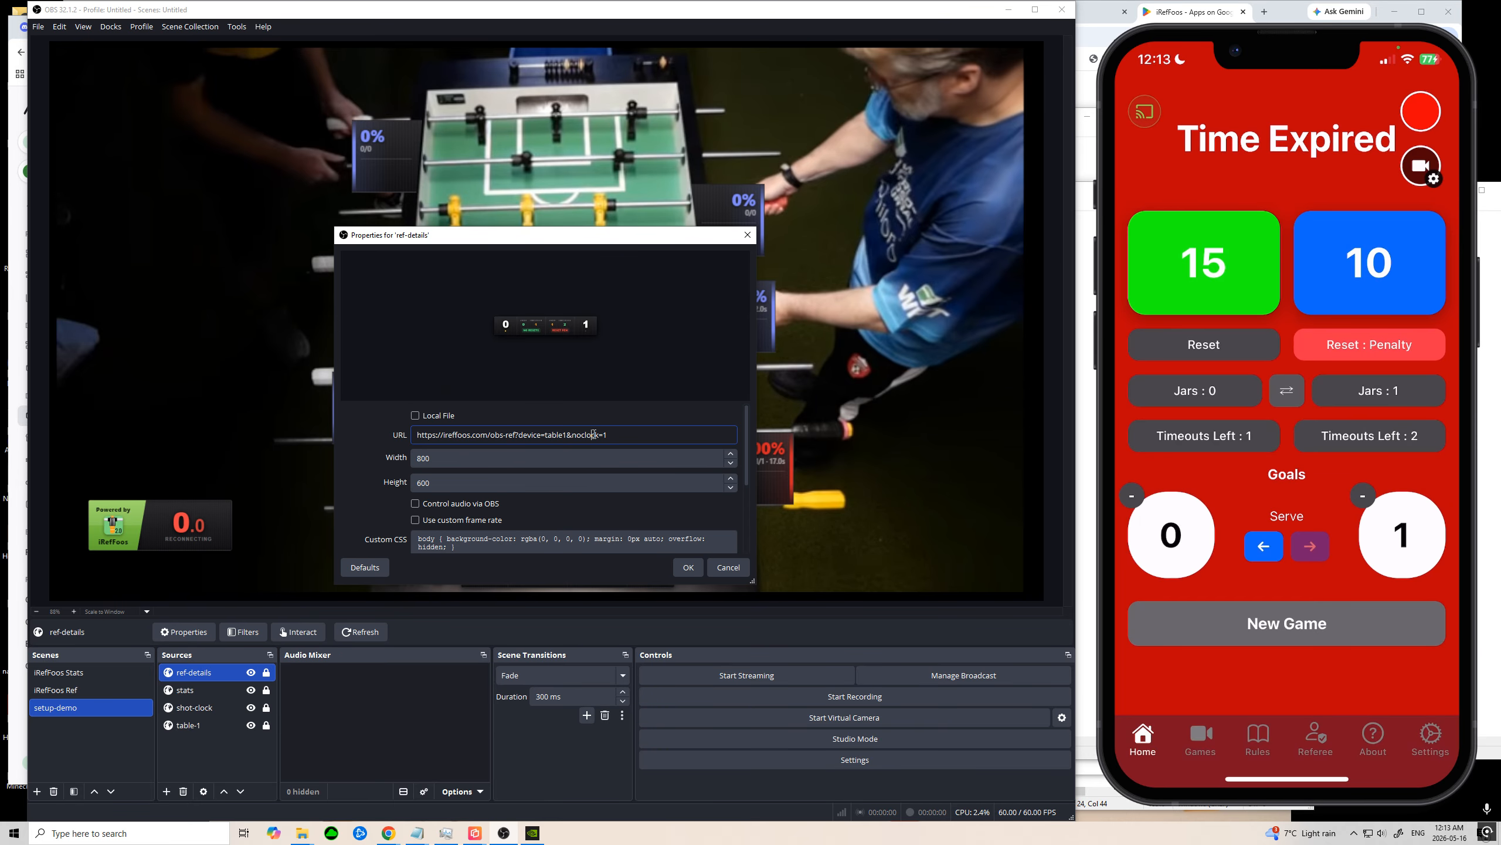
drag(567, 434, 725, 433)
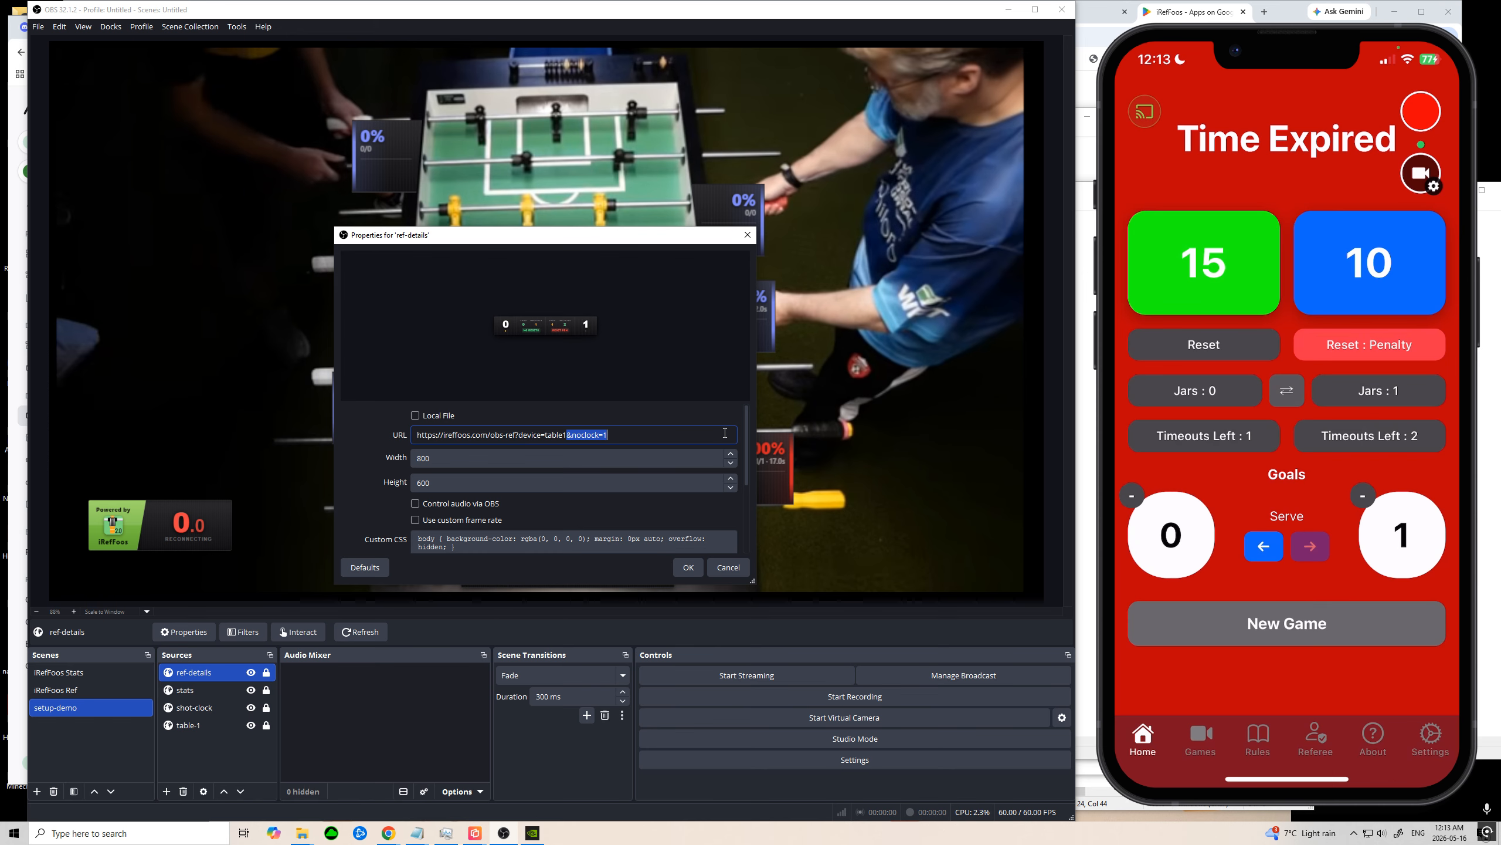
key(BackSpace)
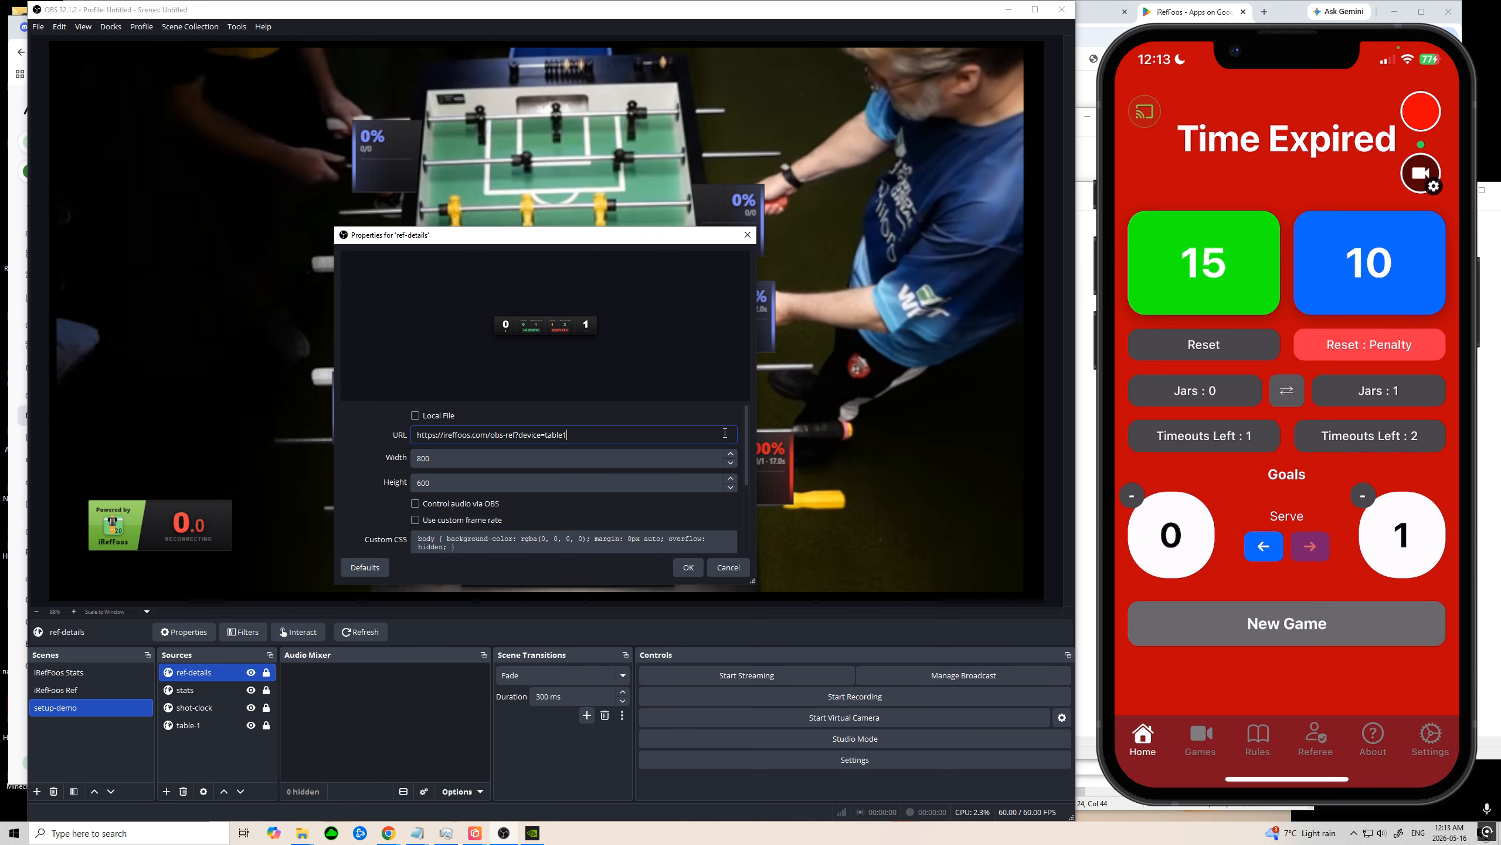
click(689, 566)
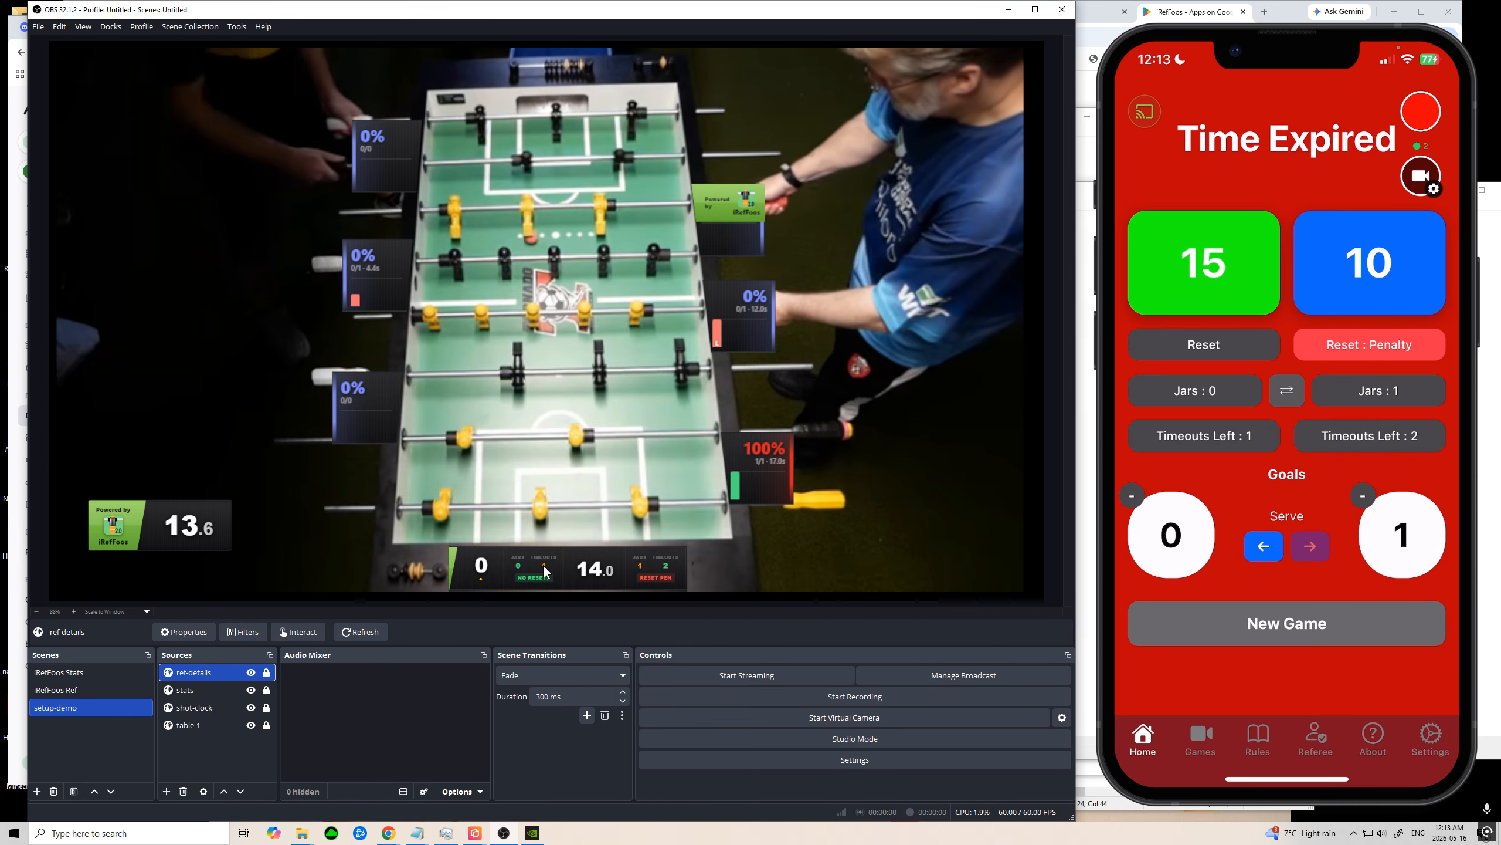
Step: Unlock the ref-details source and widen its crop on both sides to fit the full scoreboard with logo, clock and both scores
click(559, 561)
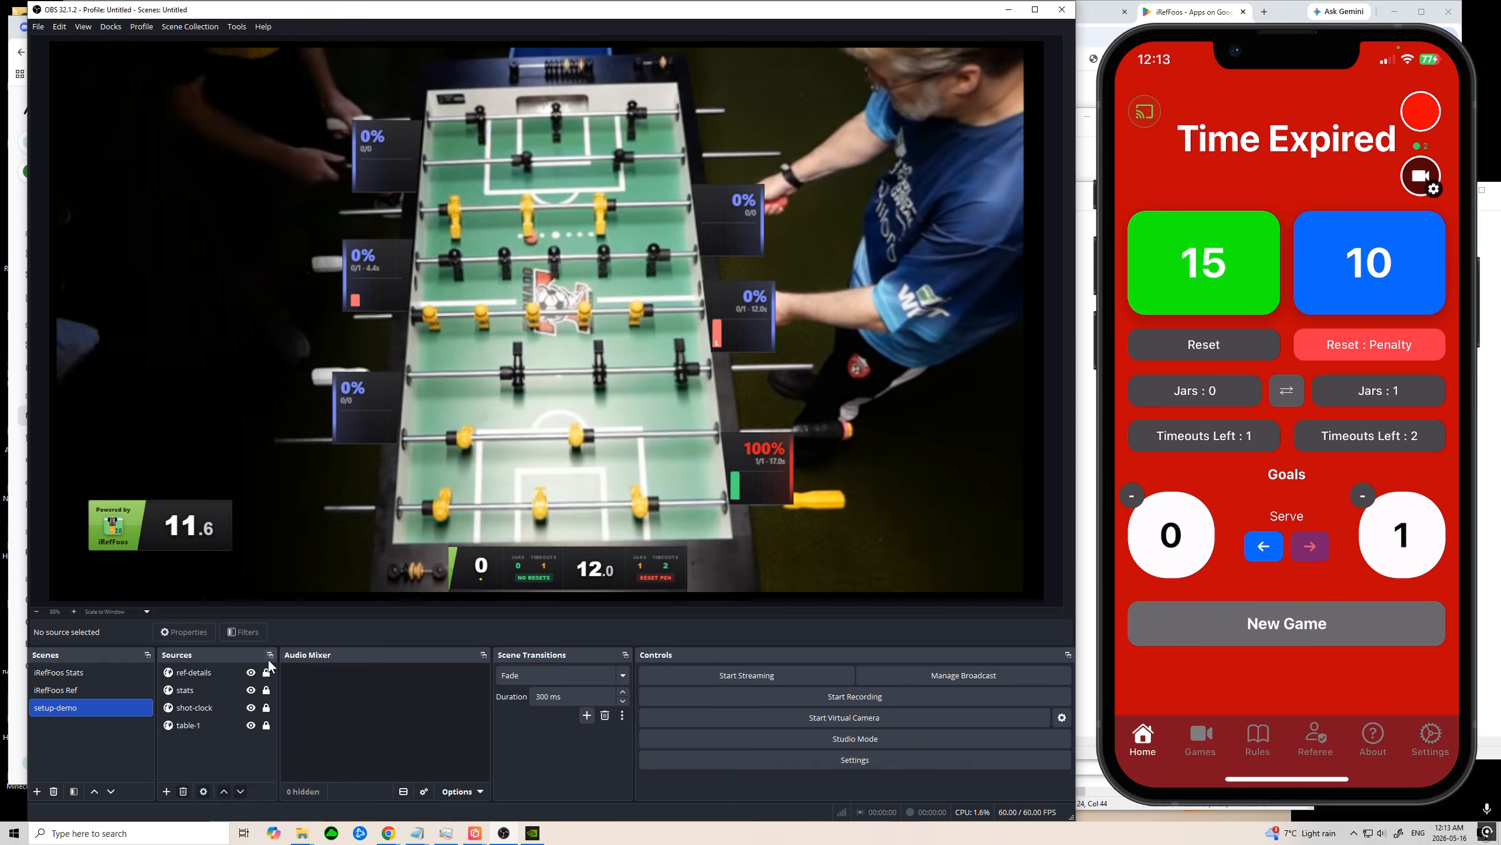
click(216, 674)
right_click(216, 674)
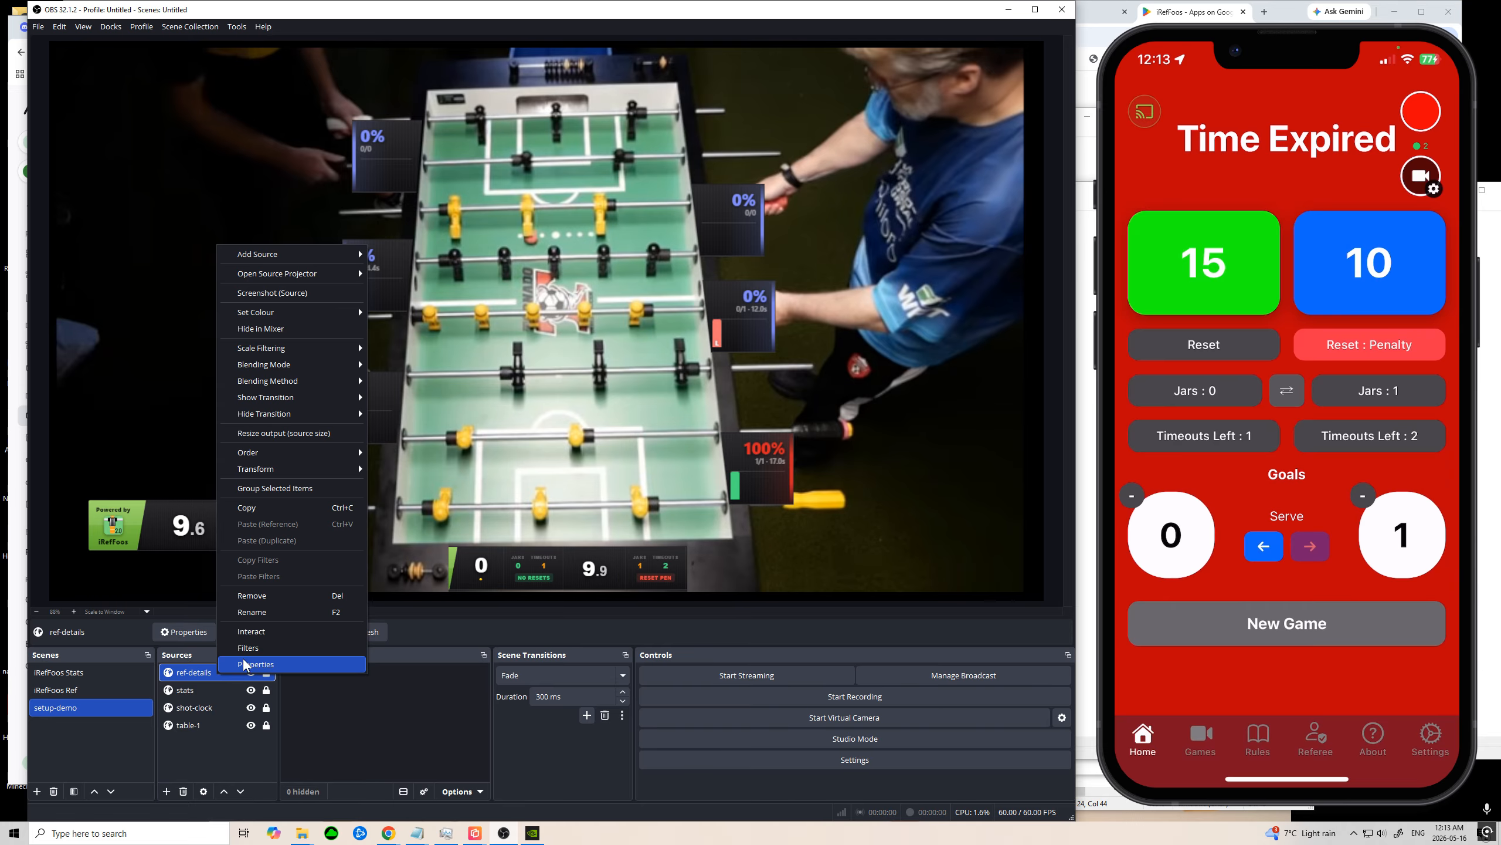
click(217, 748)
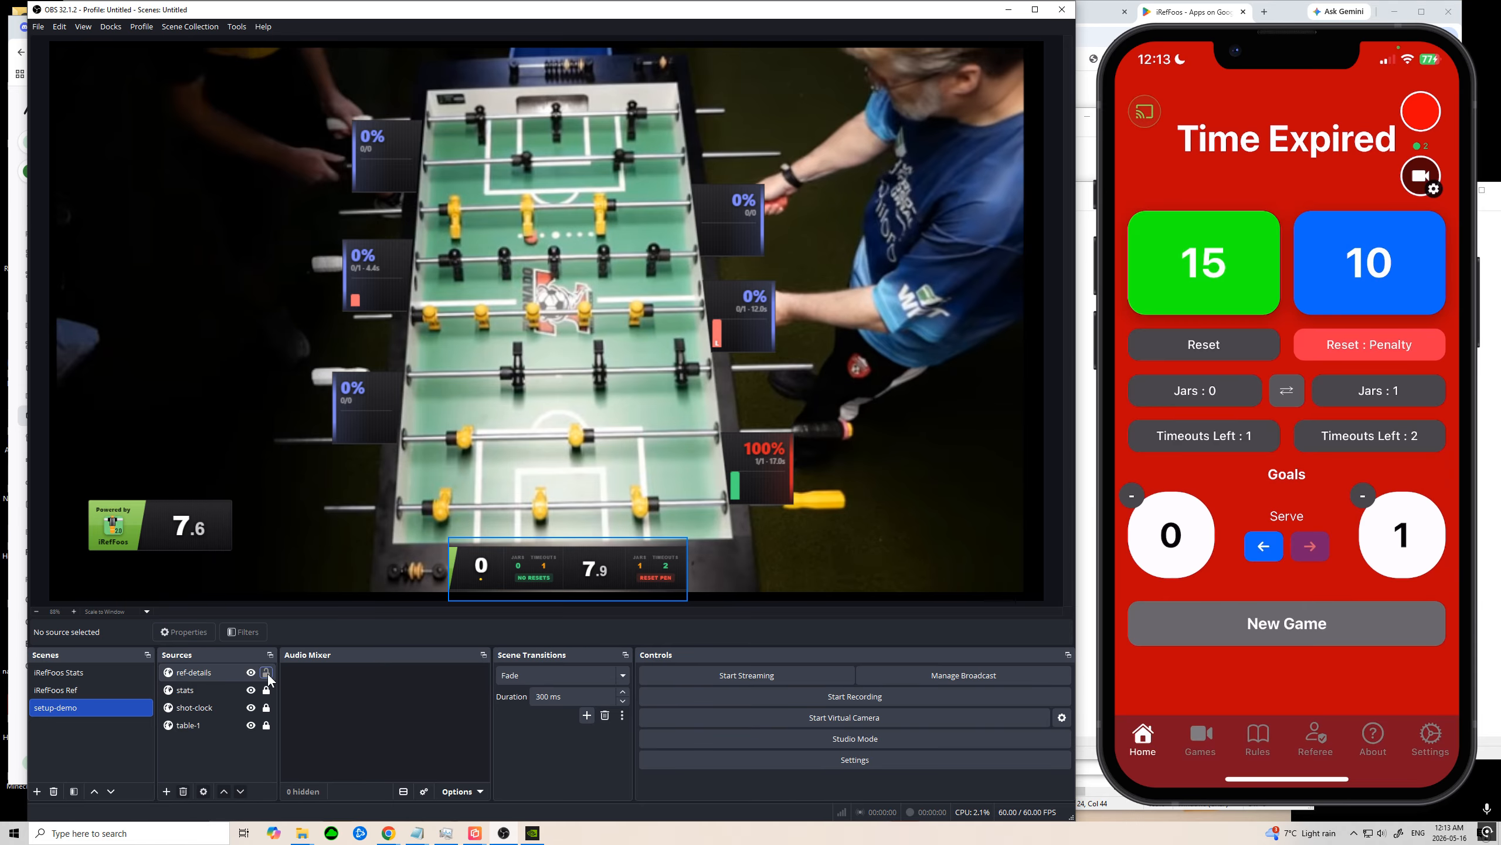
click(498, 573)
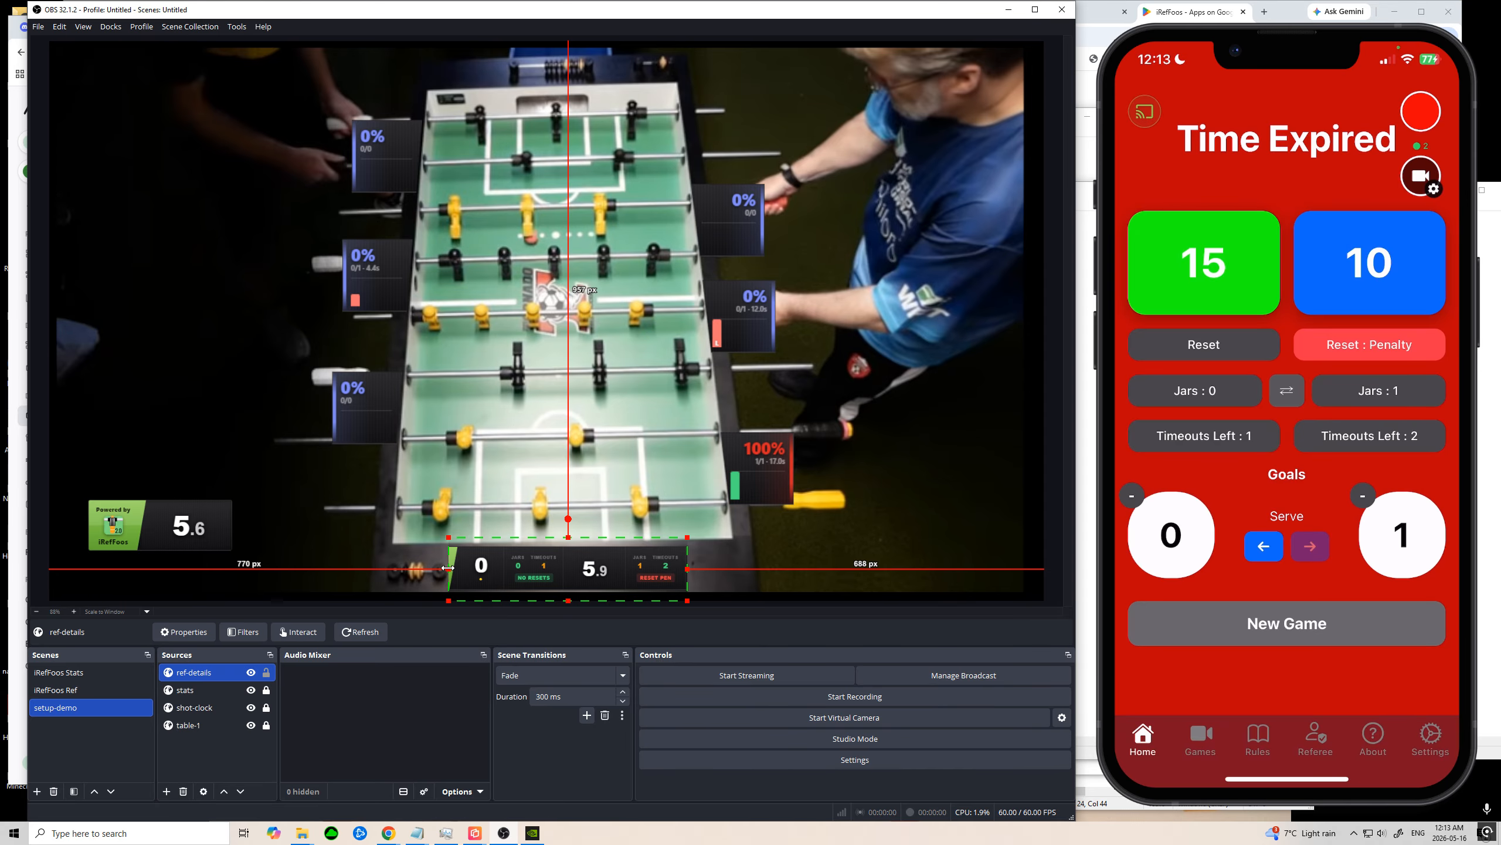
drag(448, 567, 386, 569)
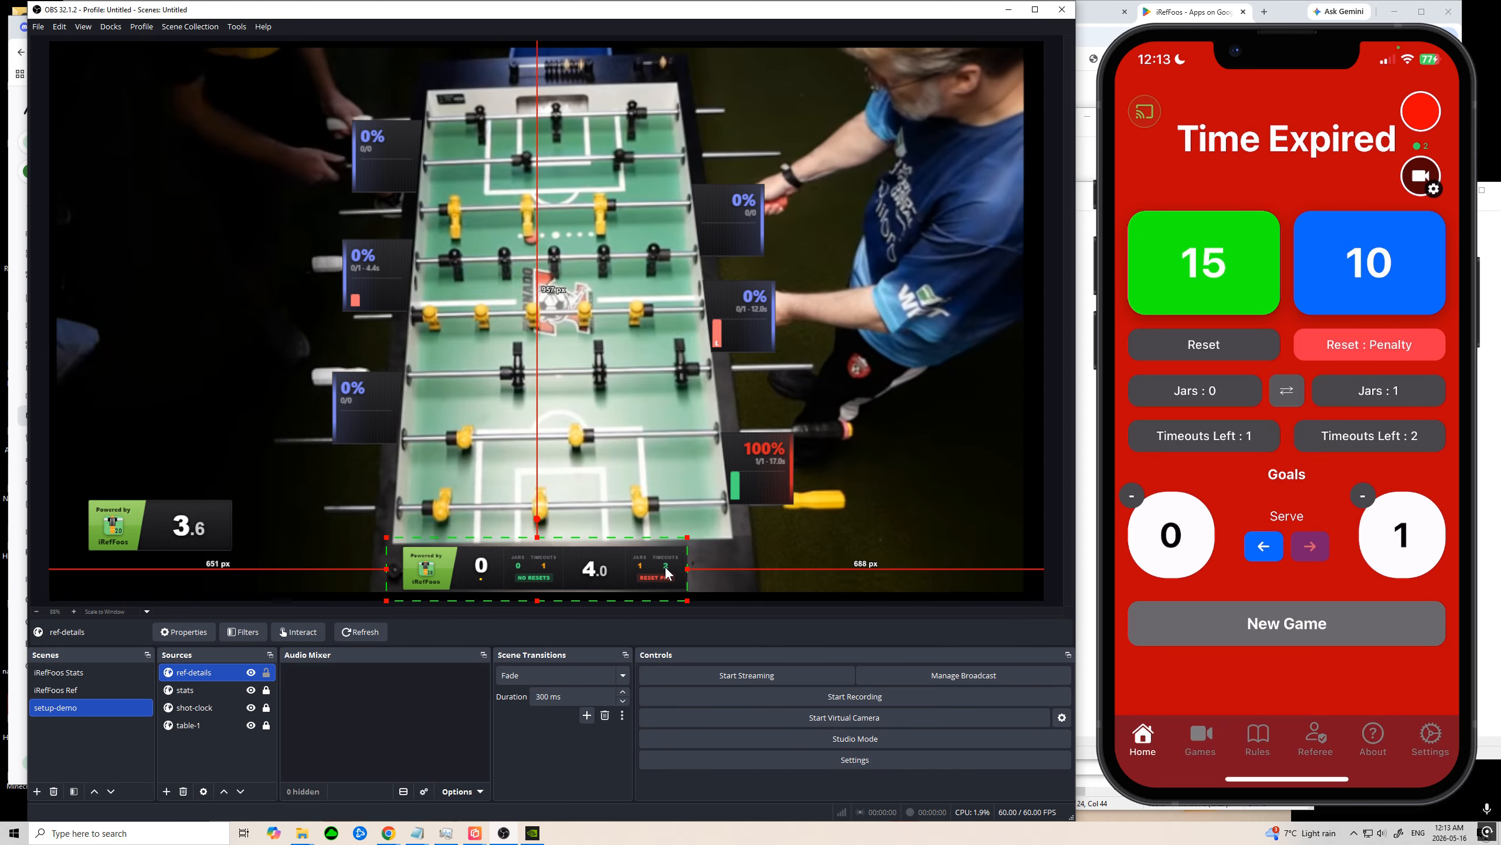
mouse_move(687, 569)
mouse_down()
mouse_move(752, 569)
mouse_move(669, 584)
mouse_up()
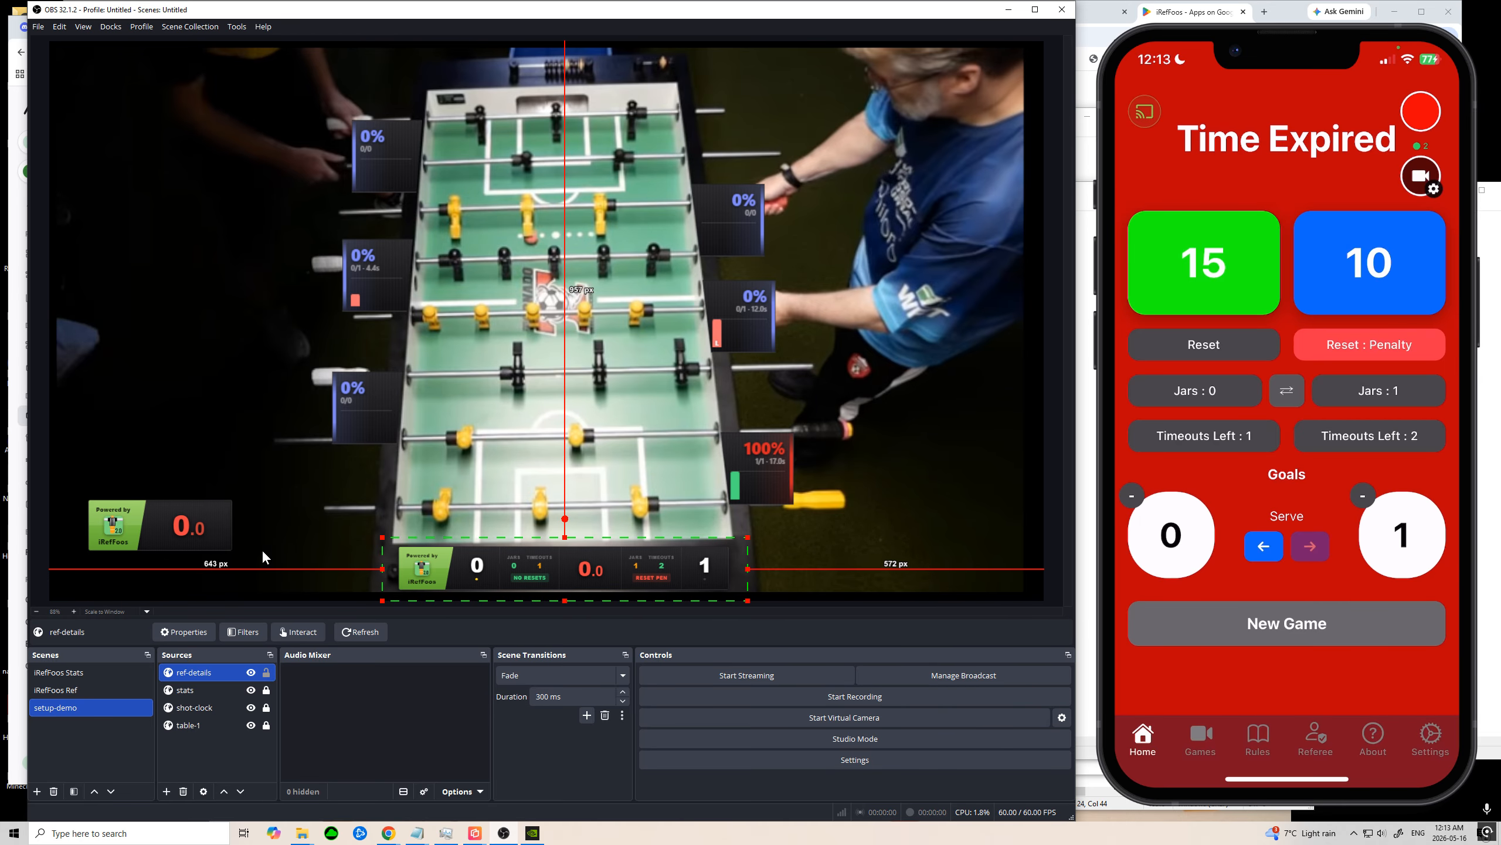
Step: Hide the separate shot-clock source in the setup-demo scene and clear the source selection
click(216, 708)
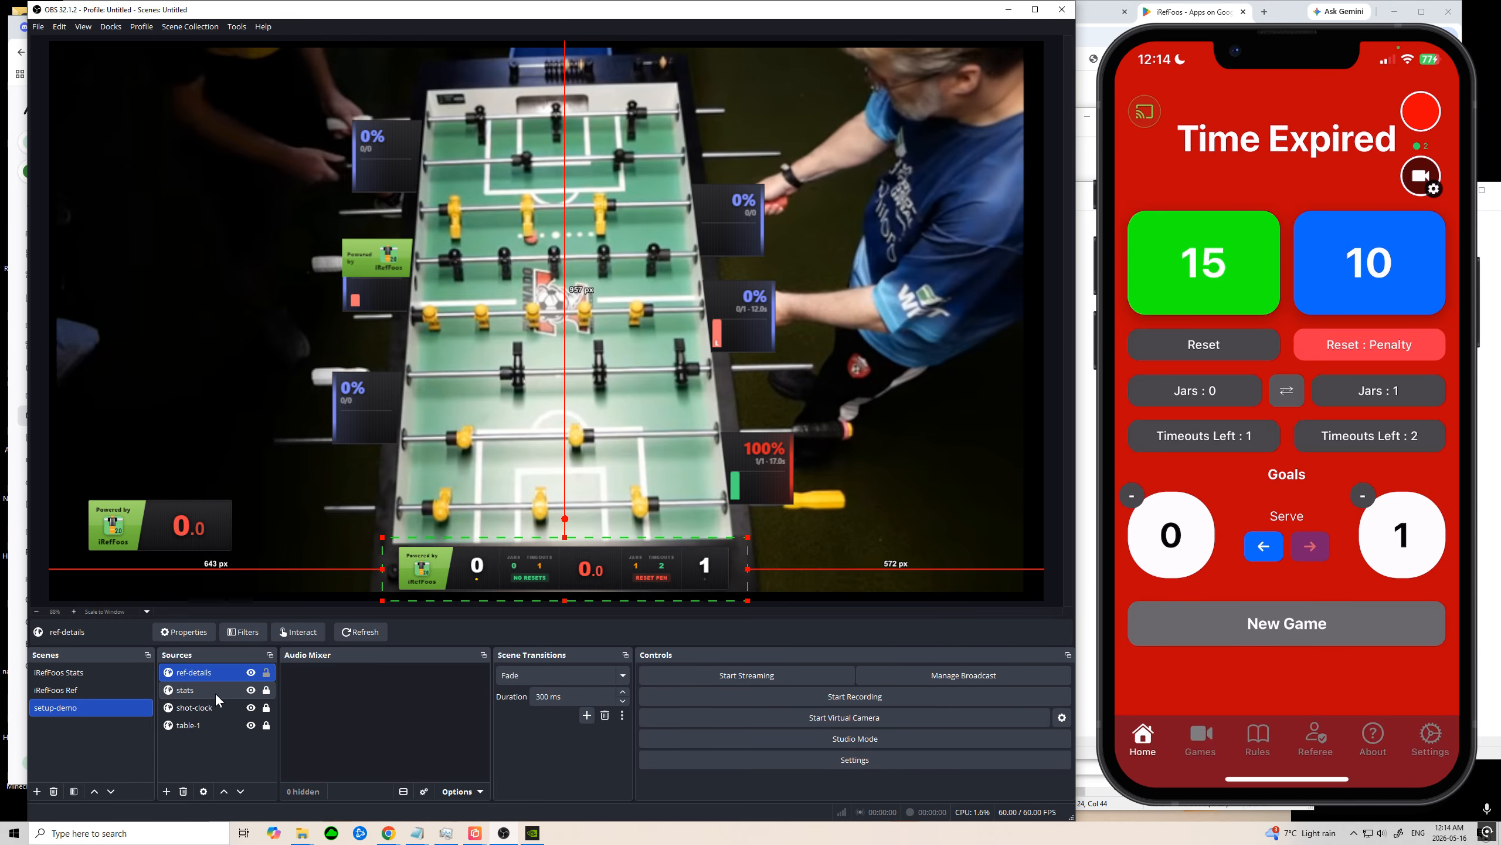
click(251, 707)
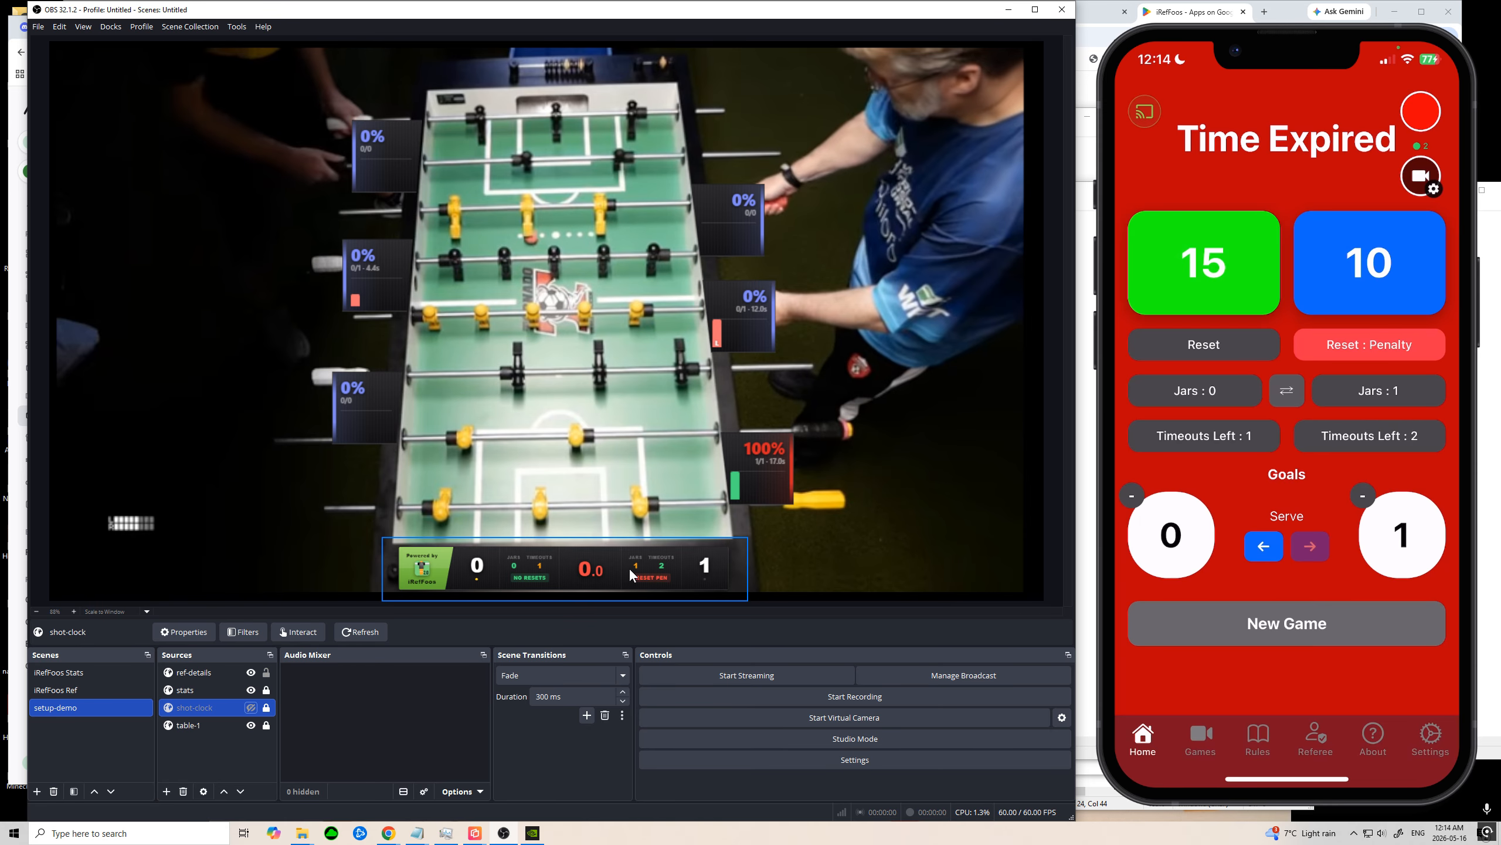
click(802, 548)
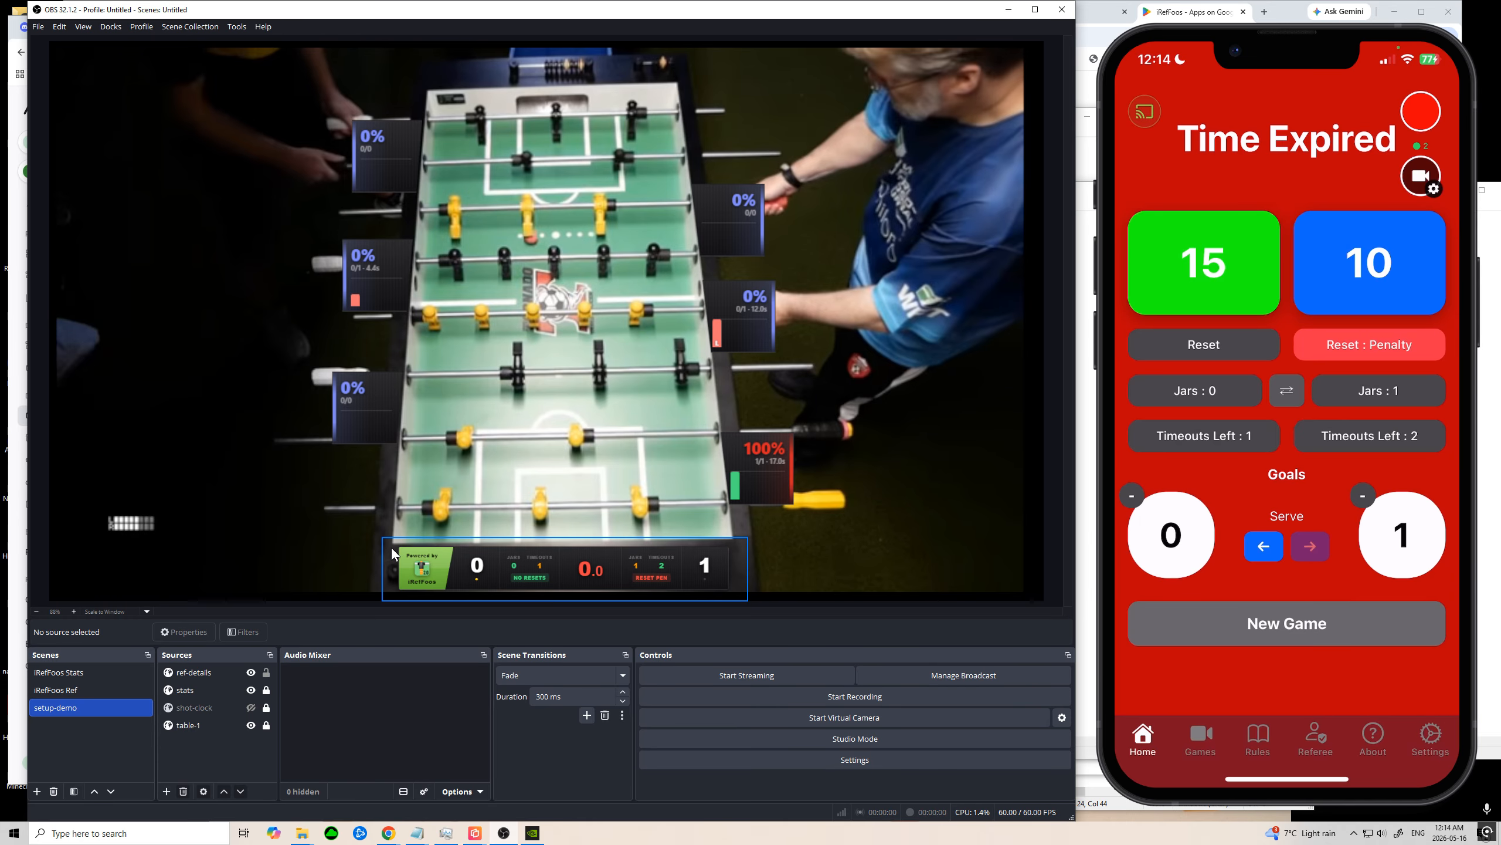